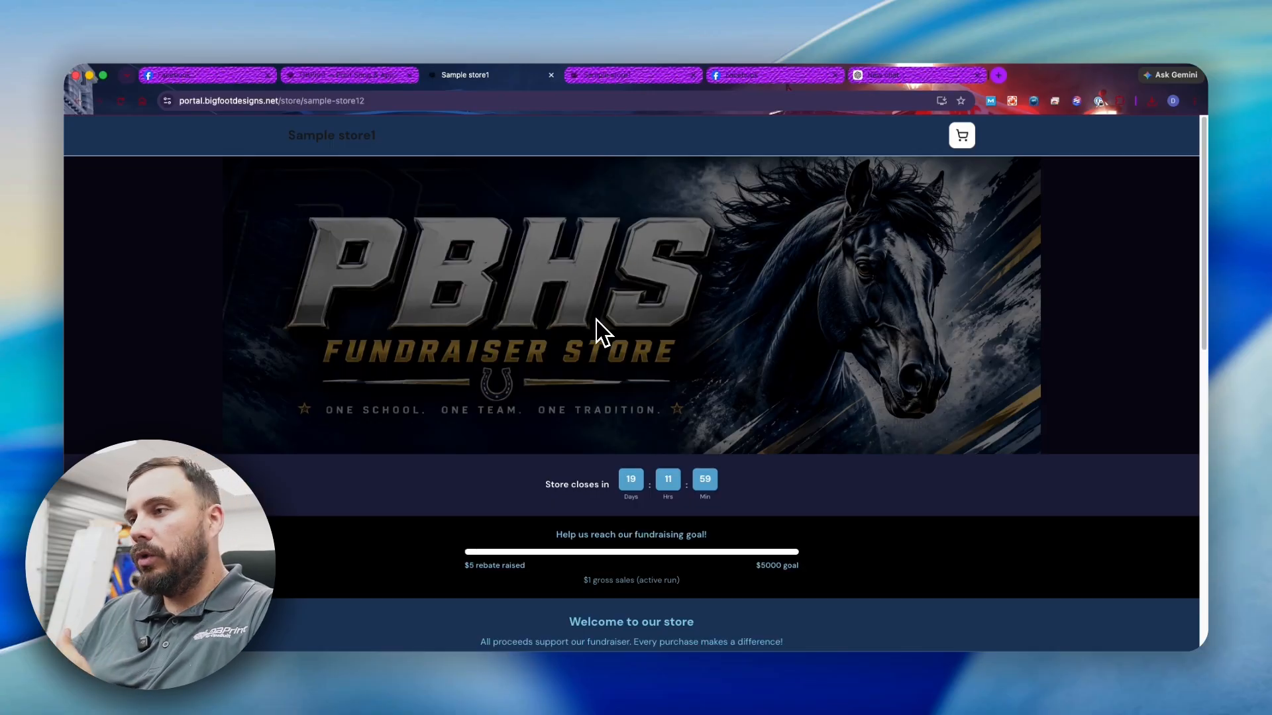
{"action": "scroll", "coordinate": [597, 338], "scroll_direction": "down", "scroll_amount": 3}
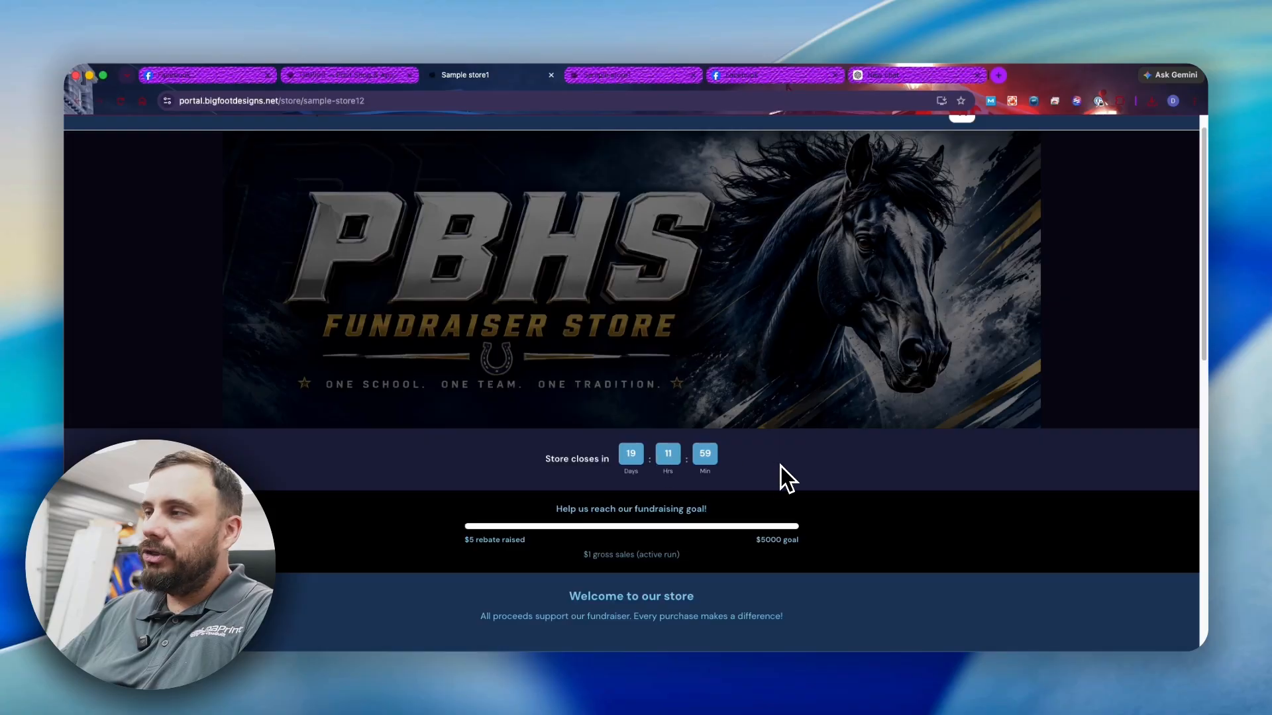
{"action": "scroll", "coordinate": [663, 457], "scroll_direction": "up", "scroll_amount": 1}
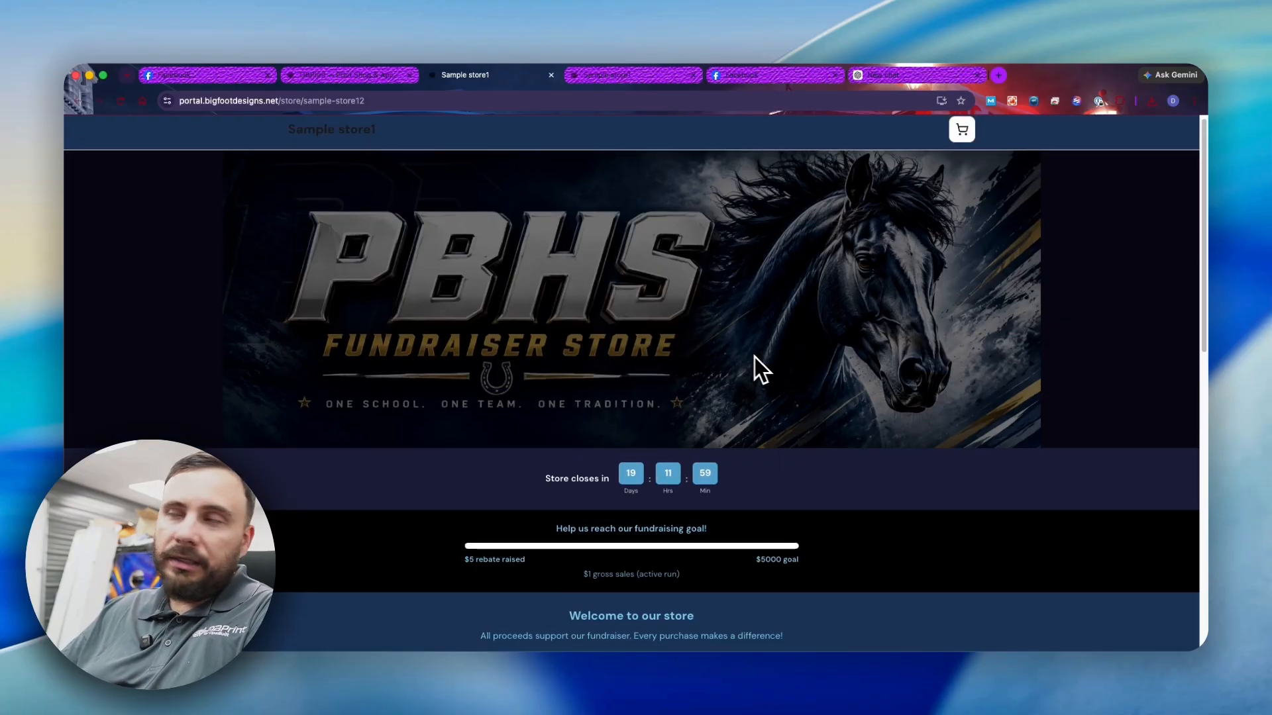
{"action": "scroll", "coordinate": [757, 378], "scroll_direction": "down", "scroll_amount": 5}
{"action": "scroll", "coordinate": [754, 391], "scroll_direction": "up", "scroll_amount": 5}
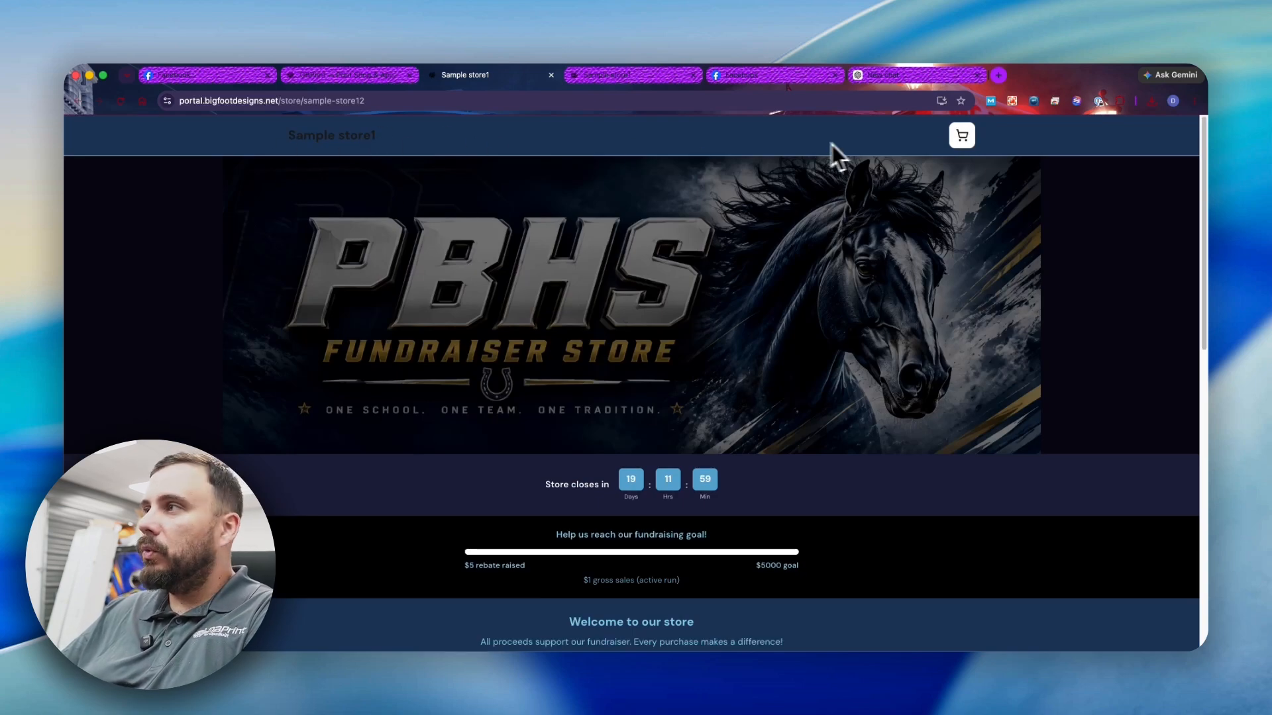
{"action": "scroll", "coordinate": [894, 225], "scroll_direction": "down", "scroll_amount": 10}
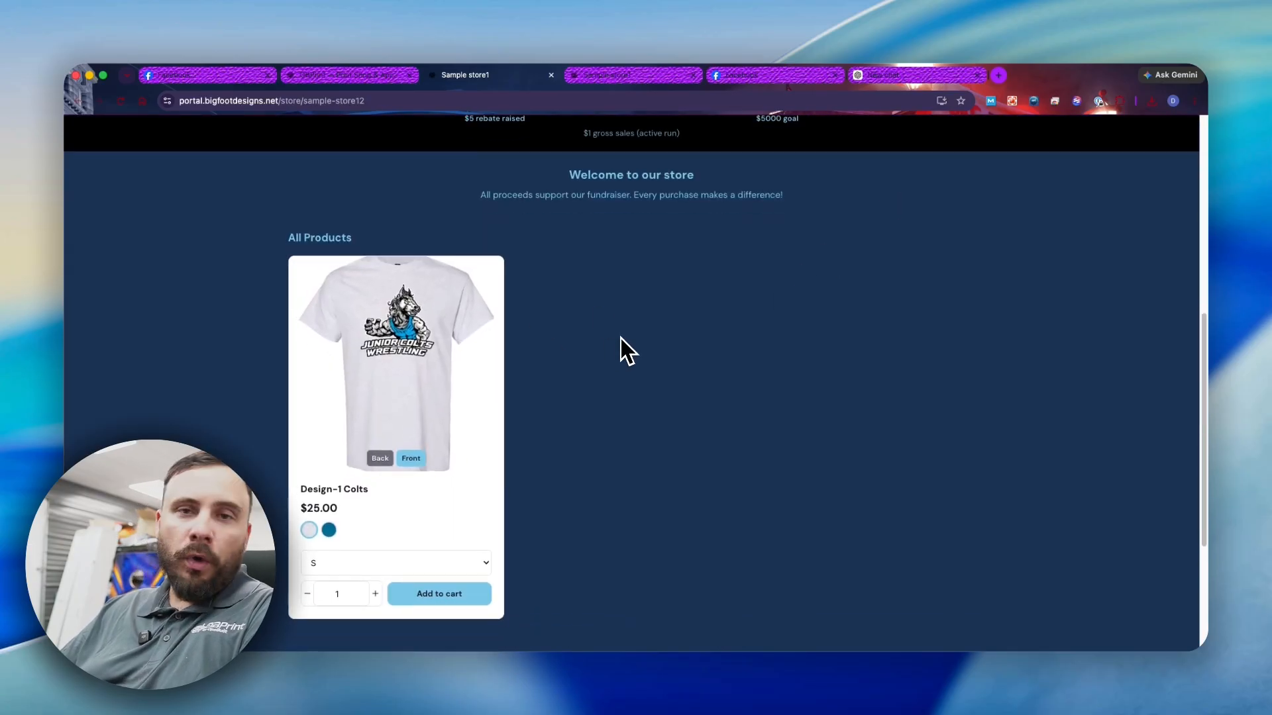
{"action": "scroll", "coordinate": [619, 345], "scroll_direction": "up", "scroll_amount": 3}
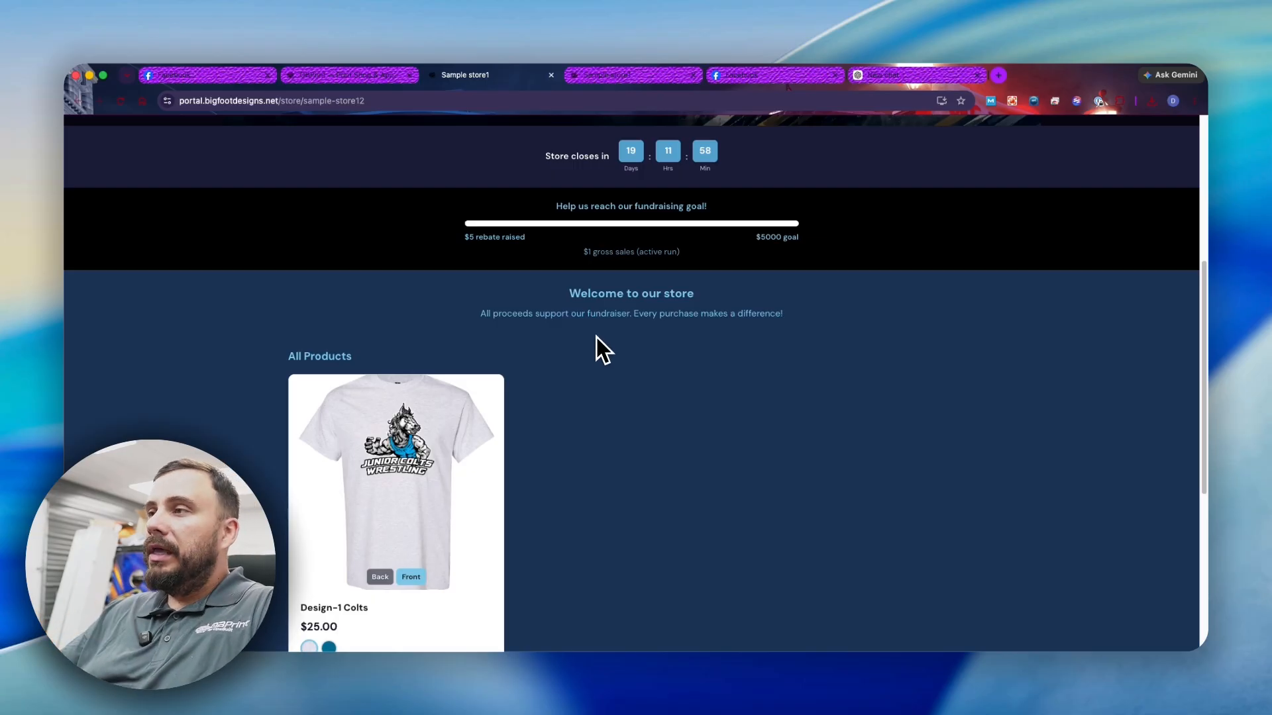
{"action": "scroll", "coordinate": [596, 331], "scroll_direction": "down", "scroll_amount": 4}
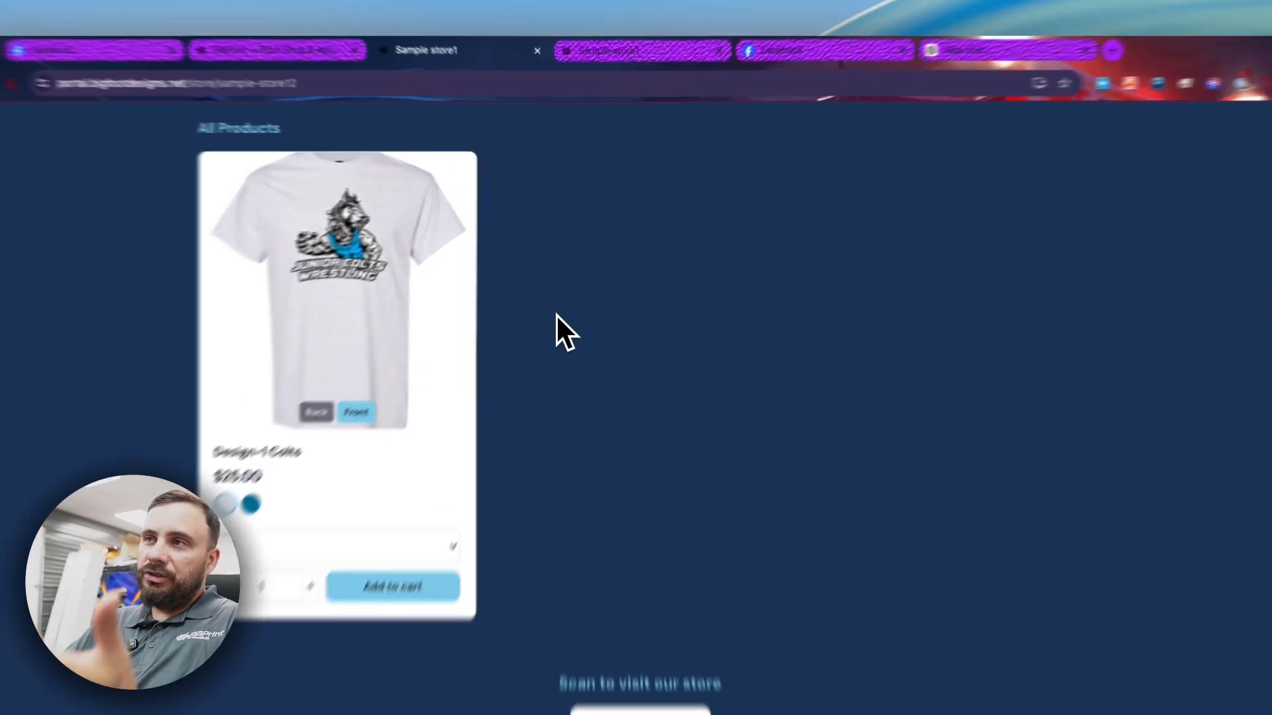
- Enlarge the Design-1 Colts shirt to view front and back, then preview it in teal and white
{"action": "left_click", "coordinate": [426, 294]}
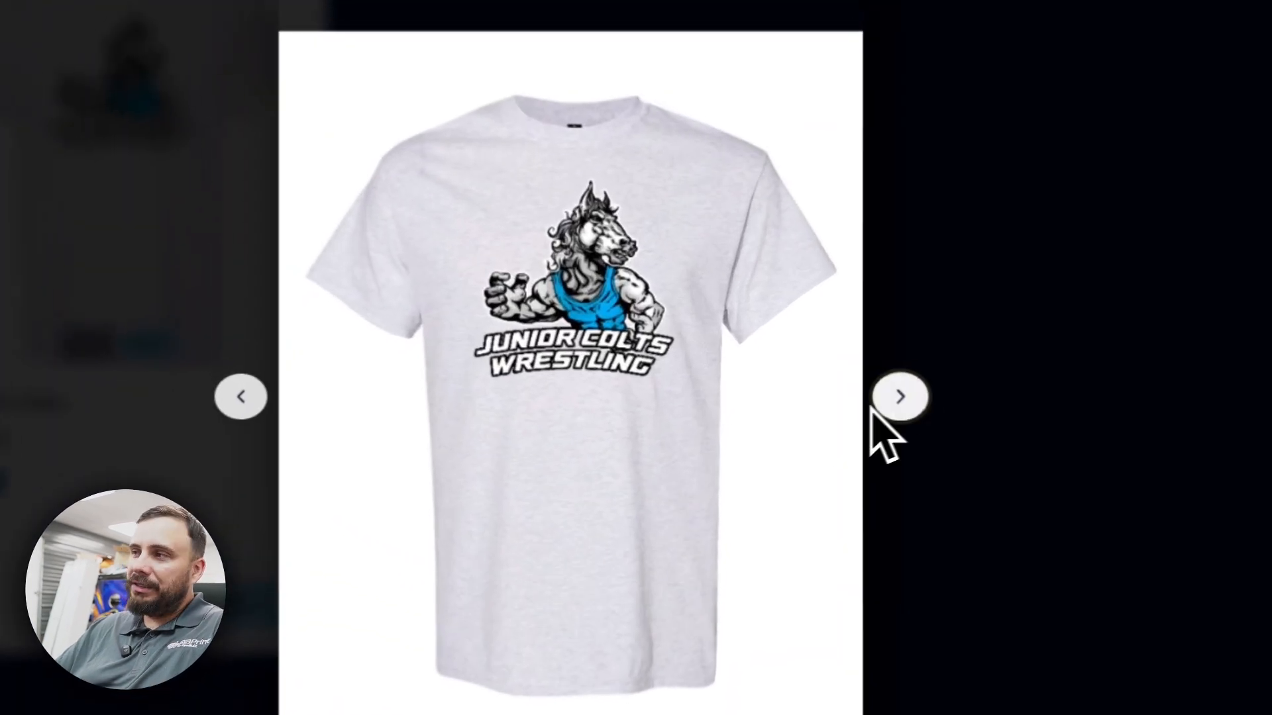
{"action": "left_click", "coordinate": [807, 384]}
{"action": "left_click", "coordinate": [463, 383]}
{"action": "left_click", "coordinate": [1005, 120]}
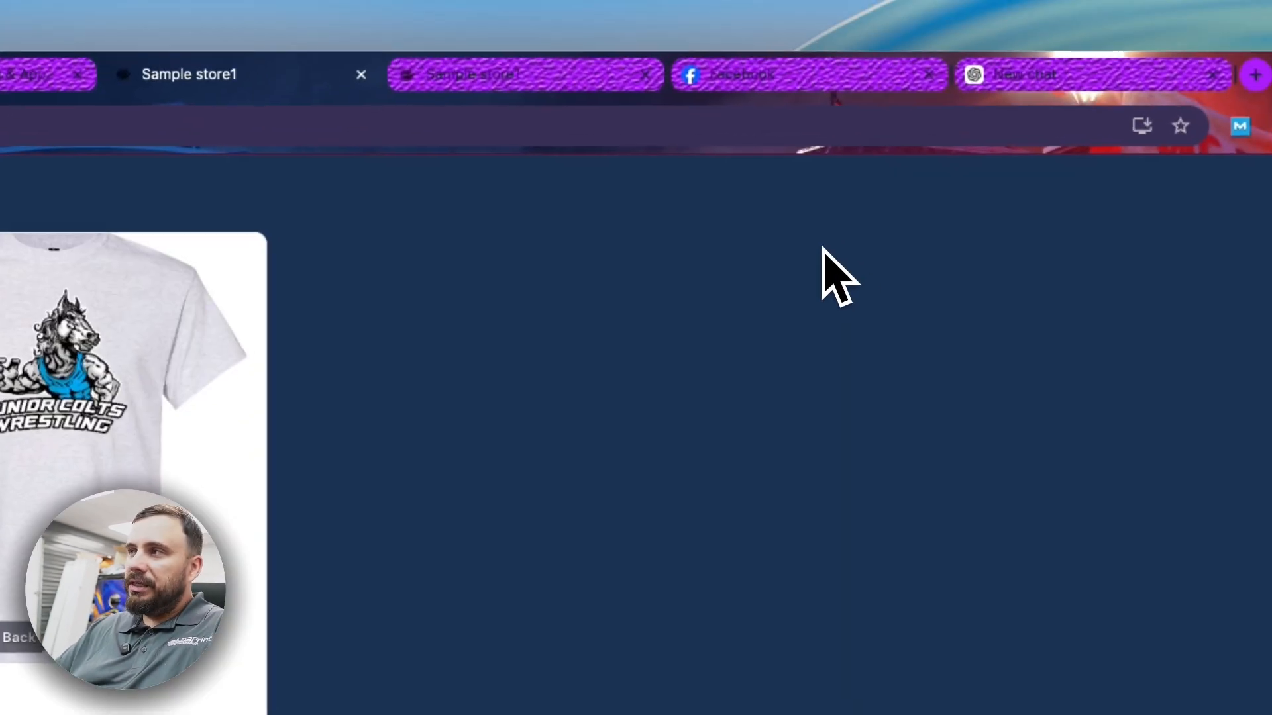
{"action": "left_click", "coordinate": [382, 492]}
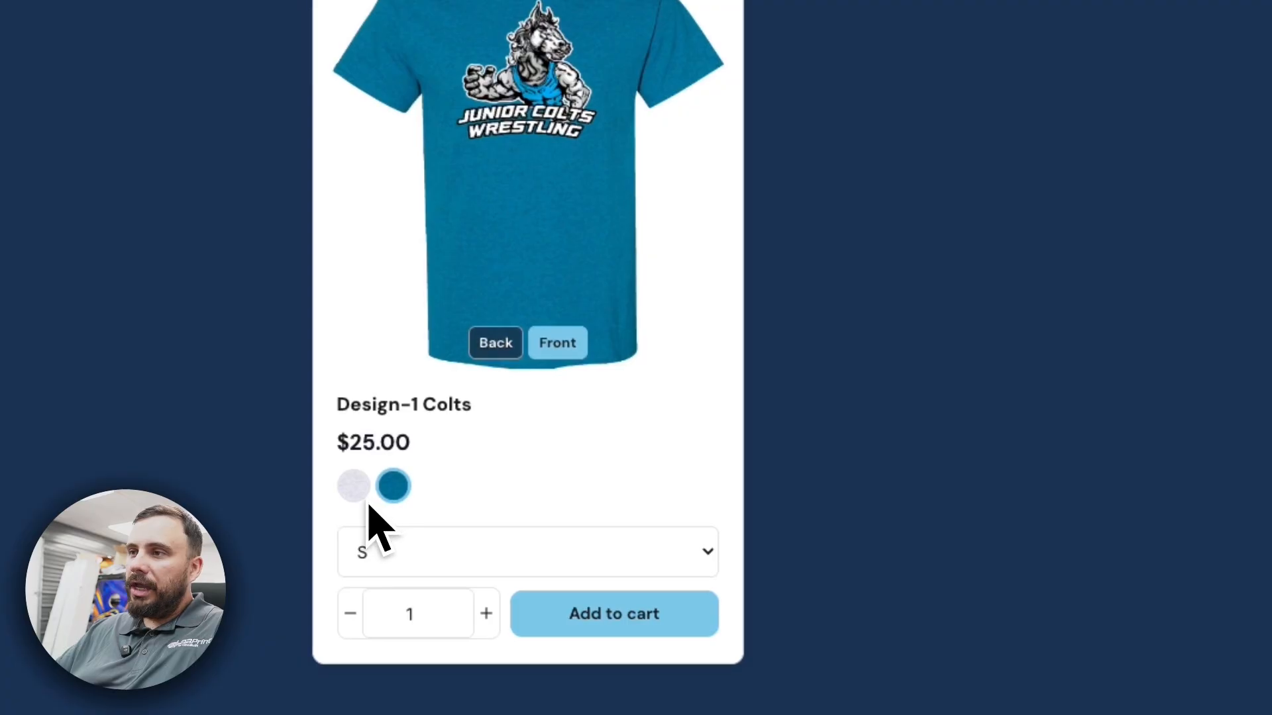
{"action": "left_click", "coordinate": [353, 487]}
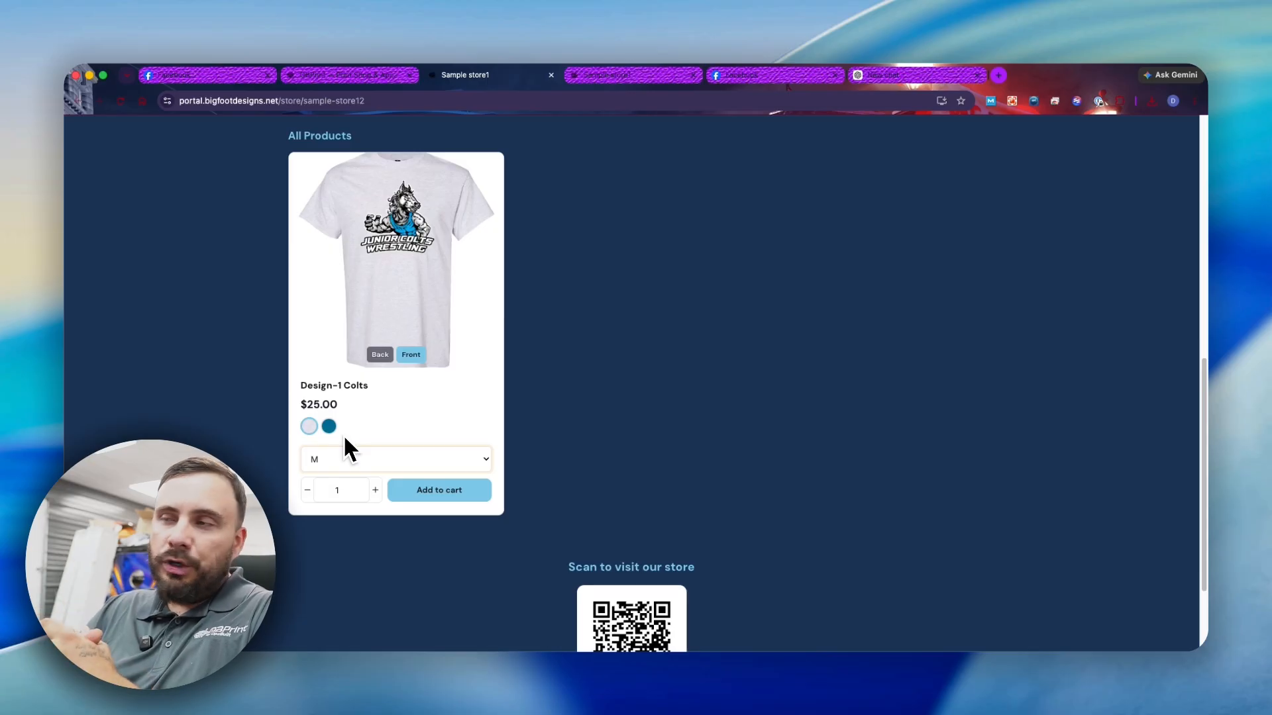
- Go to the Merch Stores overview showing 4 stores and $1,266.66 gross revenue
{"action": "scroll", "coordinate": [656, 447], "scroll_direction": "down", "scroll_amount": 3}
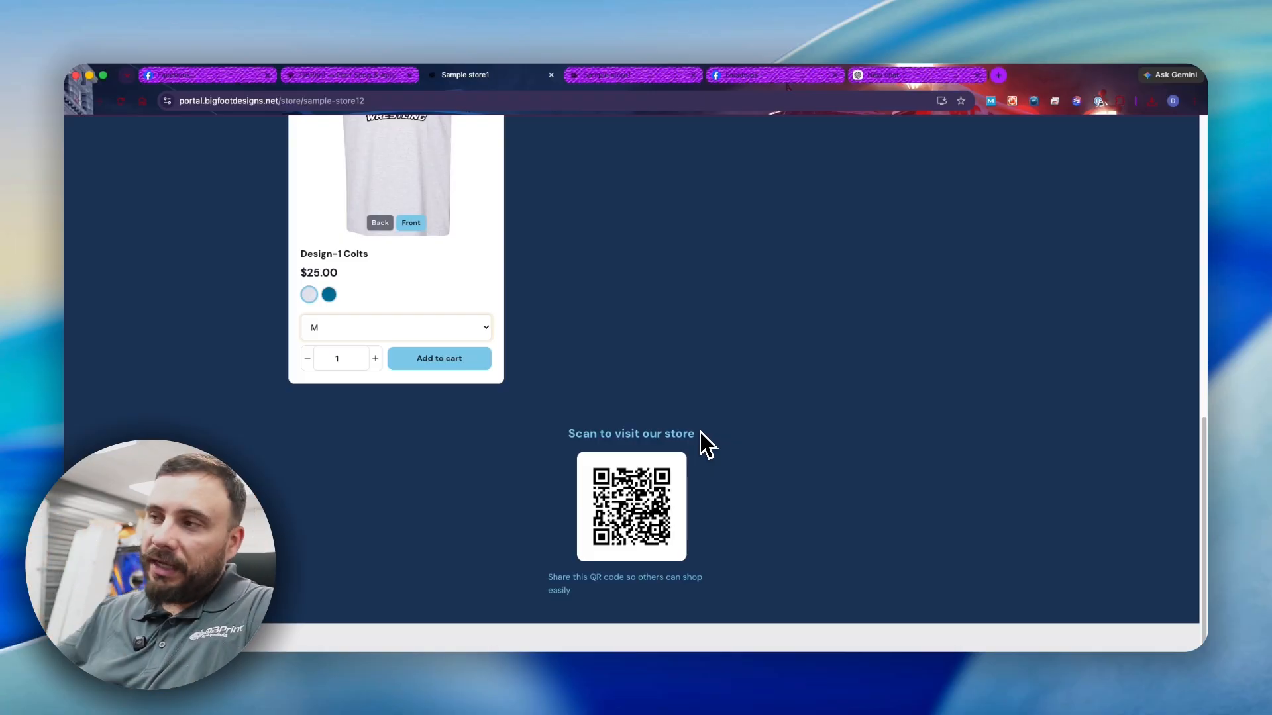
{"action": "scroll", "coordinate": [606, 364], "scroll_direction": "up", "scroll_amount": 15}
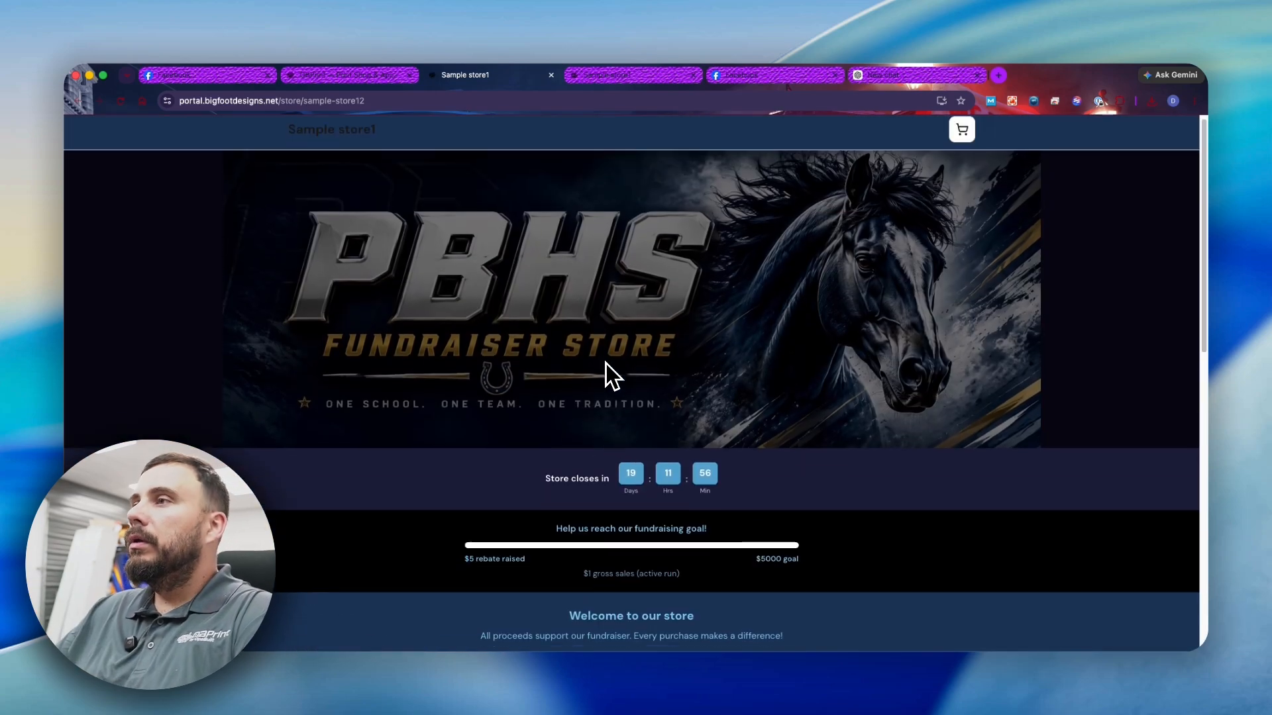
{"action": "left_click", "coordinate": [363, 75]}
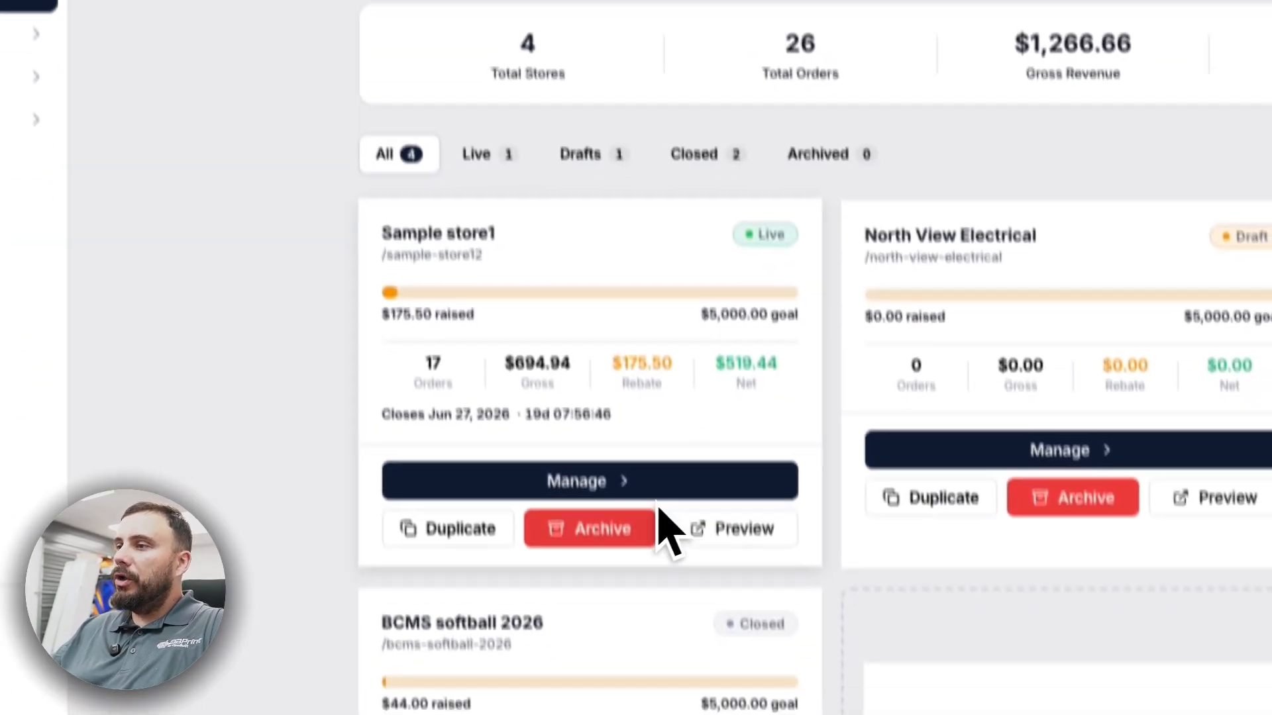
- Open Sample store1's management page and its Design editor
{"action": "left_click", "coordinate": [622, 478]}
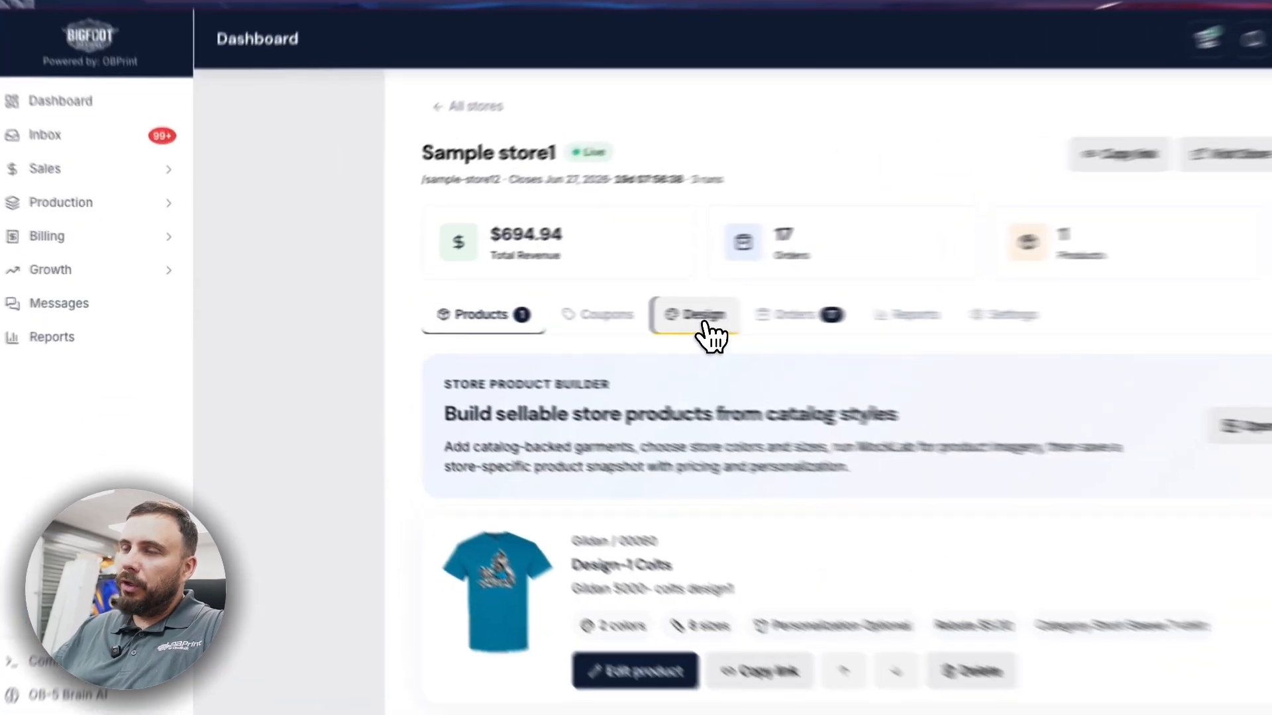
{"action": "left_click", "coordinate": [518, 310]}
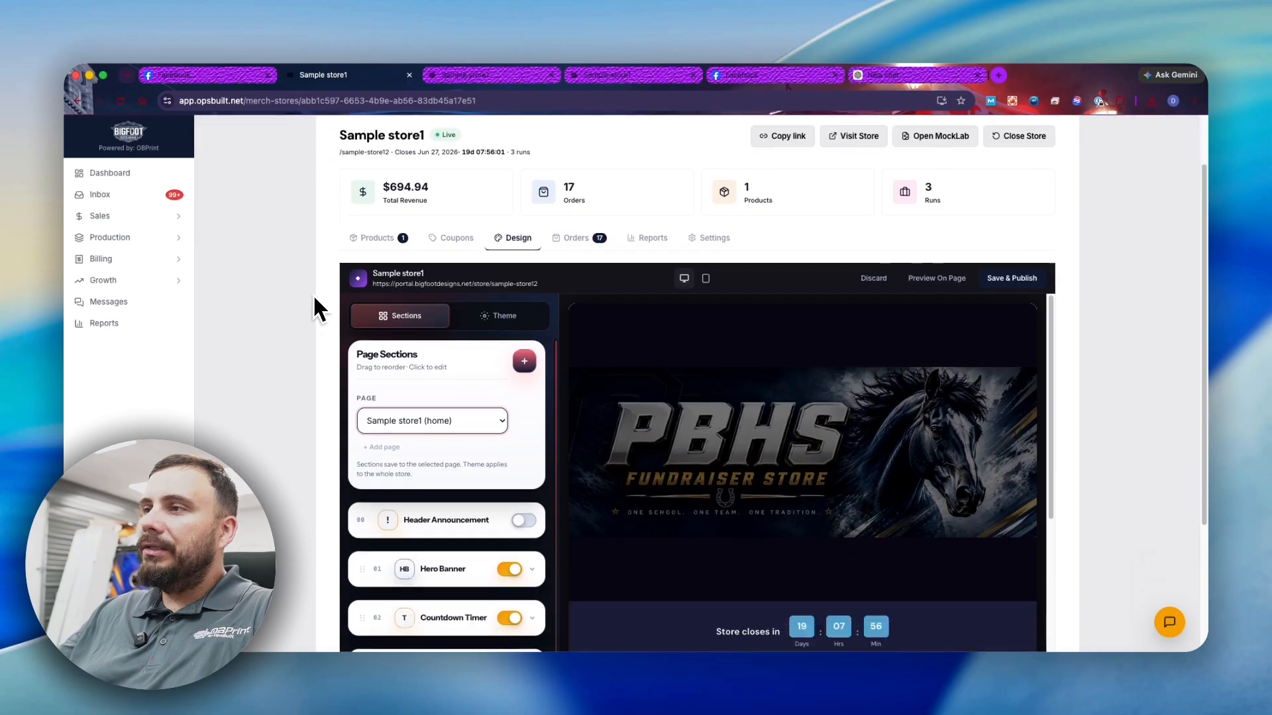
{"action": "scroll", "coordinate": [436, 450], "scroll_direction": "down", "scroll_amount": 2}
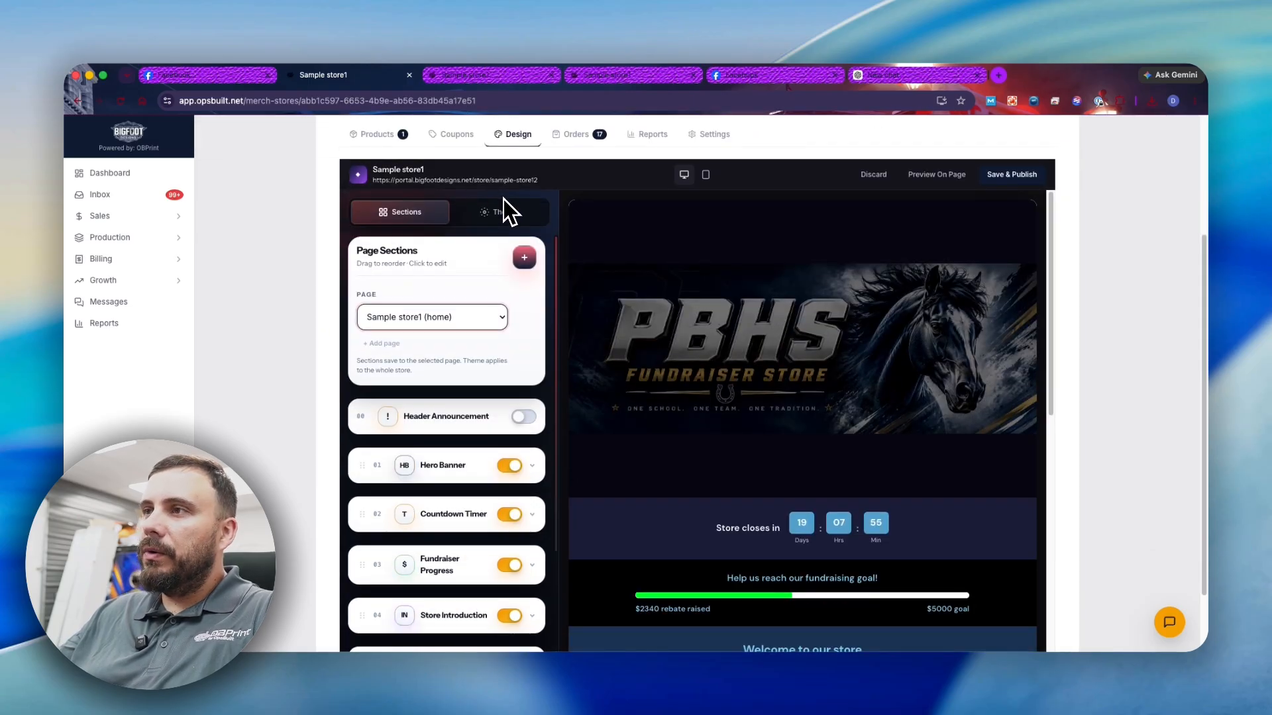
{"action": "scroll", "coordinate": [501, 235], "scroll_direction": "down", "scroll_amount": 3}
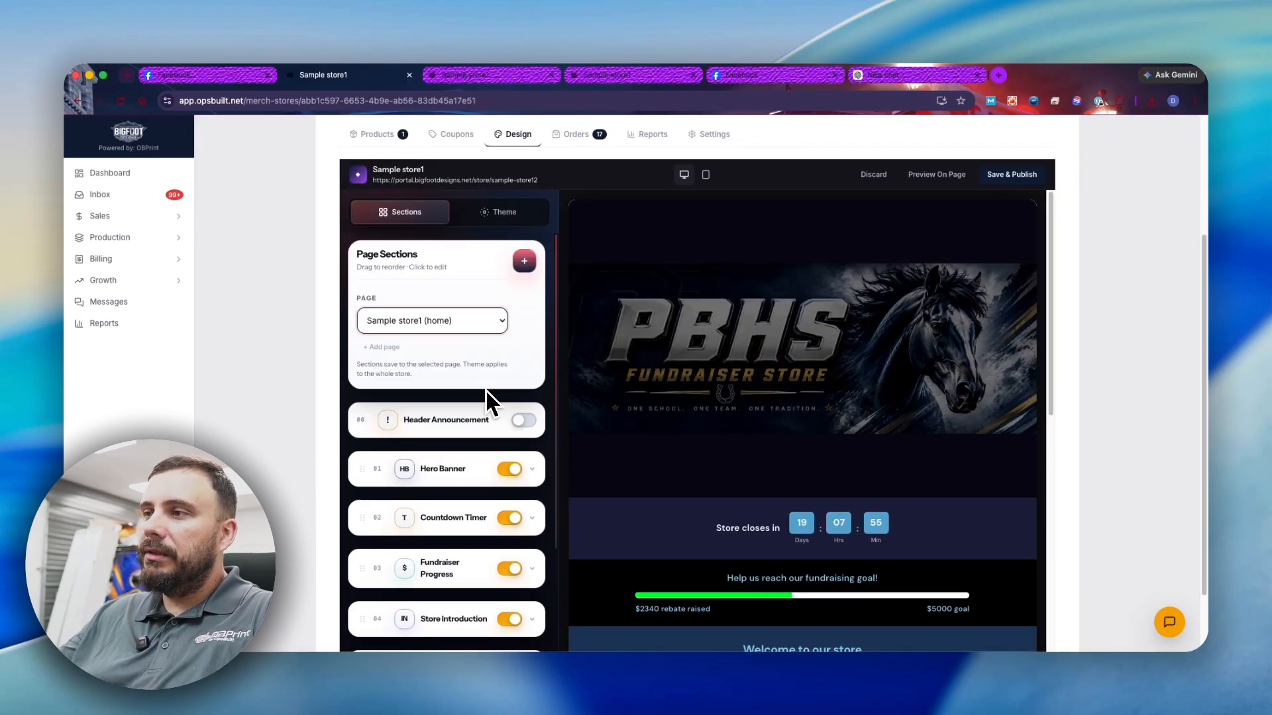
{"action": "scroll", "coordinate": [494, 391], "scroll_direction": "up", "scroll_amount": 3}
- Toggle the Hero Banner section off and back on, and review the addable section types
{"action": "left_click", "coordinate": [509, 469]}
{"action": "left_click", "coordinate": [509, 469]}
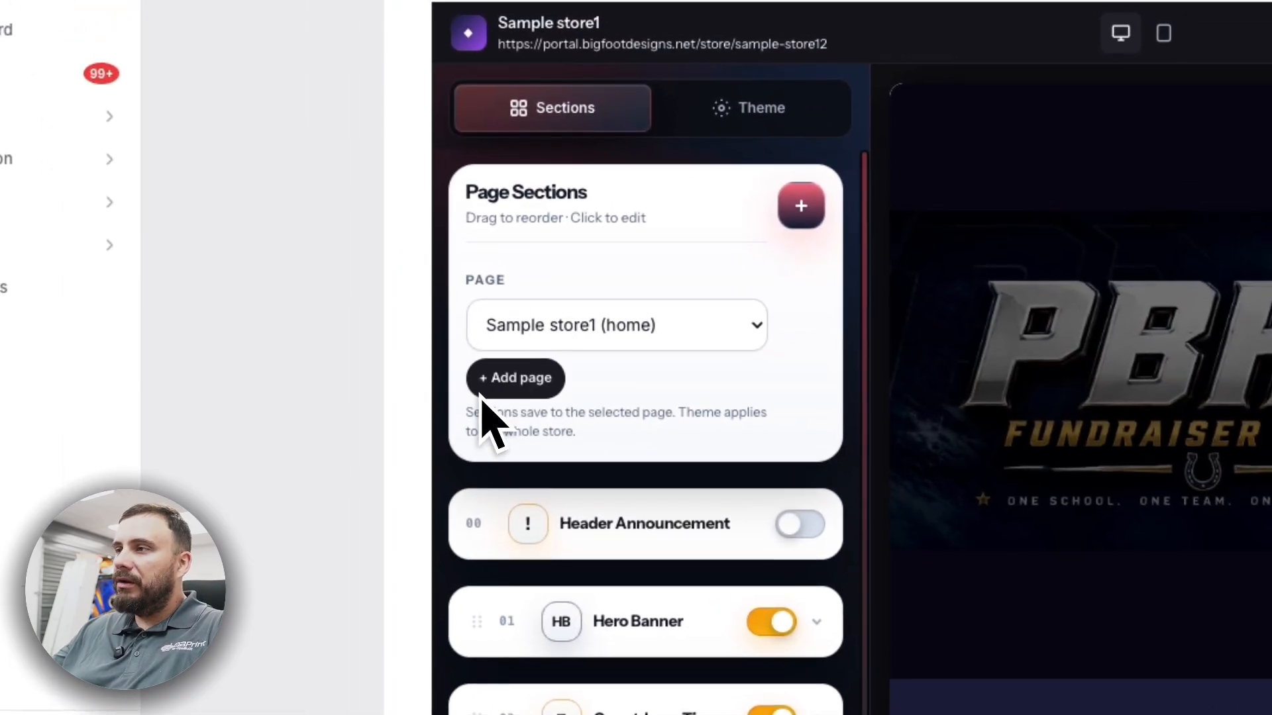
{"action": "left_click", "coordinate": [789, 217]}
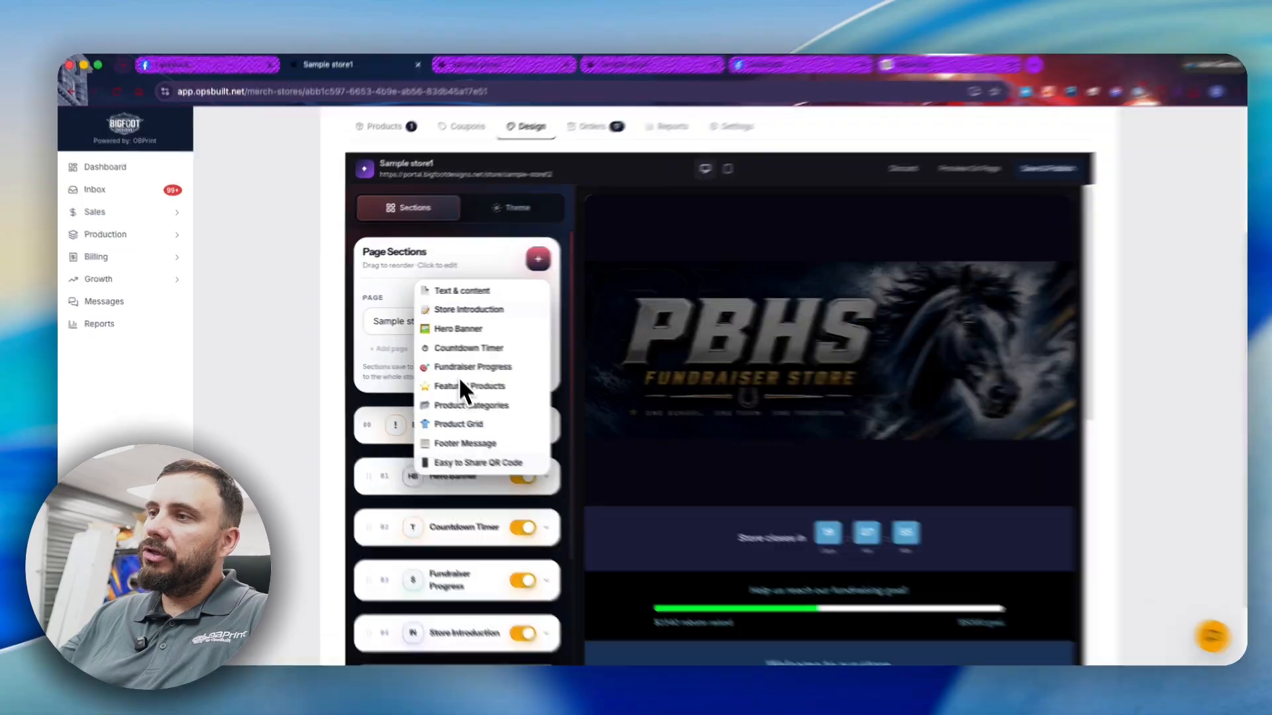
{"action": "left_click", "coordinate": [401, 307]}
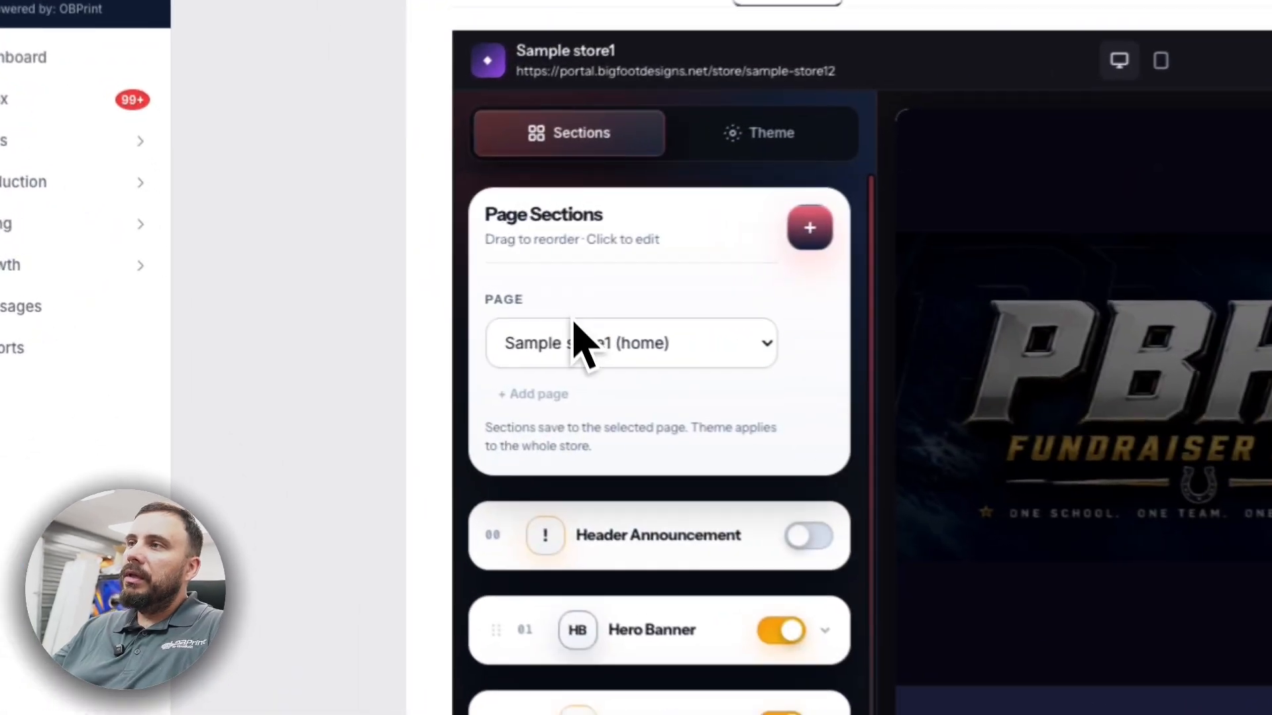
- Expand the Hero Banner settings to review them, then collapse them again
{"action": "scroll", "coordinate": [405, 343], "scroll_direction": "down", "scroll_amount": 2}
{"action": "left_click", "coordinate": [710, 461]}
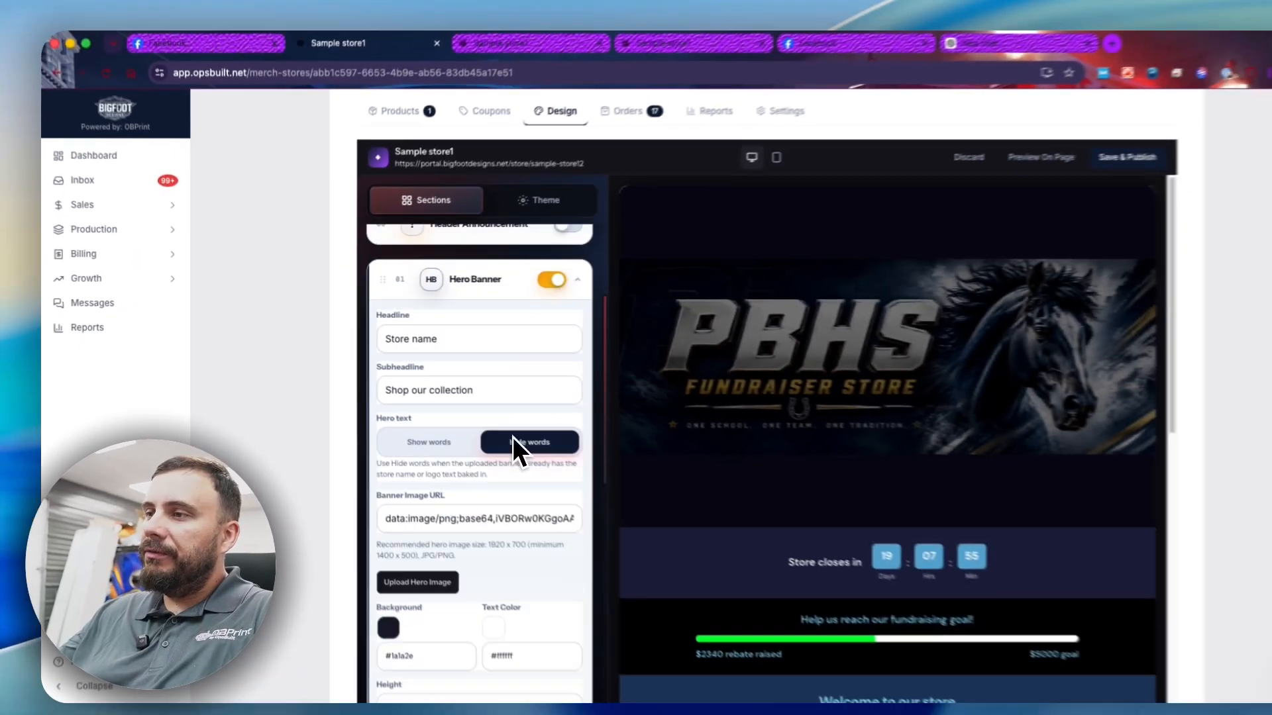
{"action": "scroll", "coordinate": [477, 490], "scroll_direction": "down", "scroll_amount": 5}
{"action": "scroll", "coordinate": [460, 498], "scroll_direction": "up", "scroll_amount": 4}
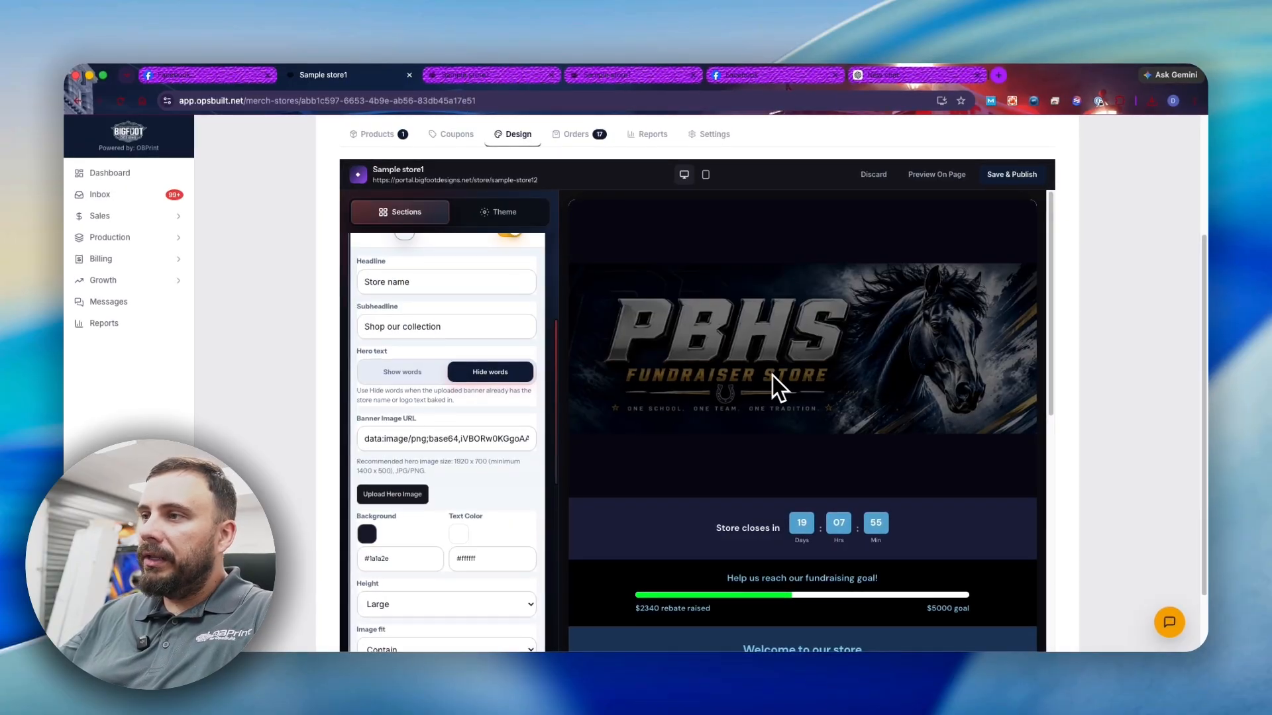
{"action": "scroll", "coordinate": [463, 464], "scroll_direction": "down", "scroll_amount": 3}
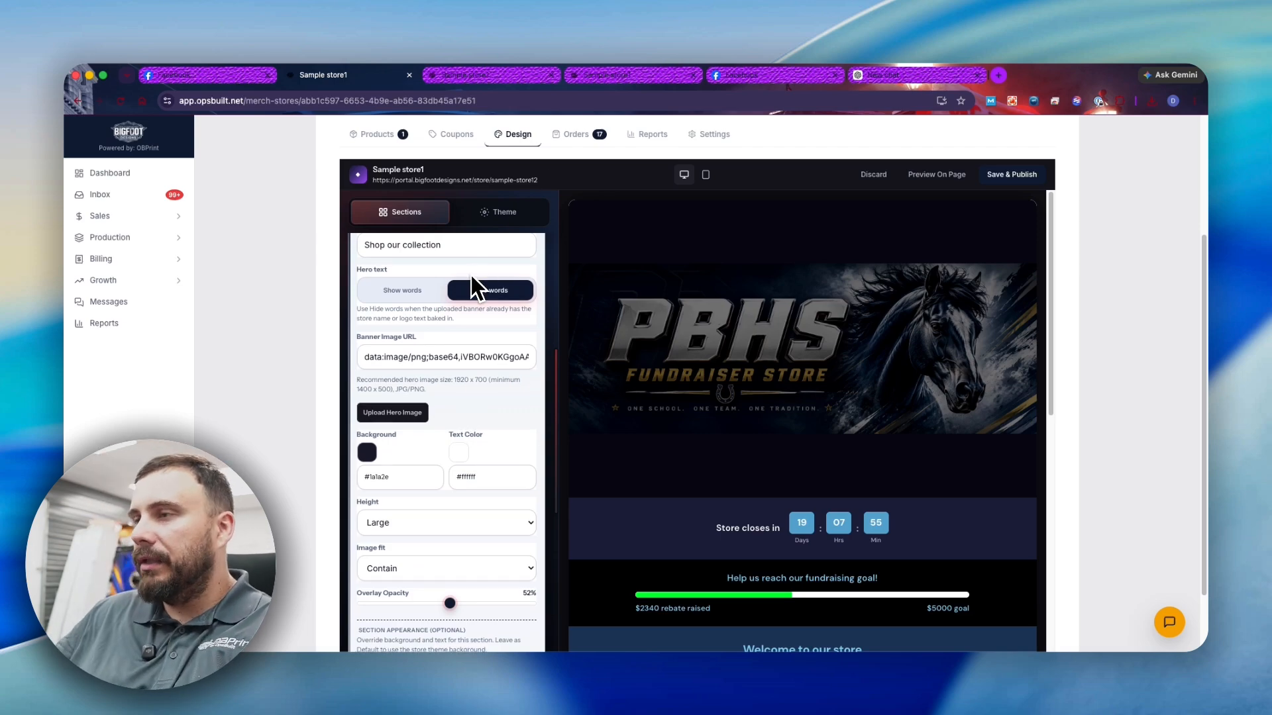
{"action": "scroll", "coordinate": [407, 365], "scroll_direction": "up", "scroll_amount": 4}
{"action": "left_click", "coordinate": [400, 405]}
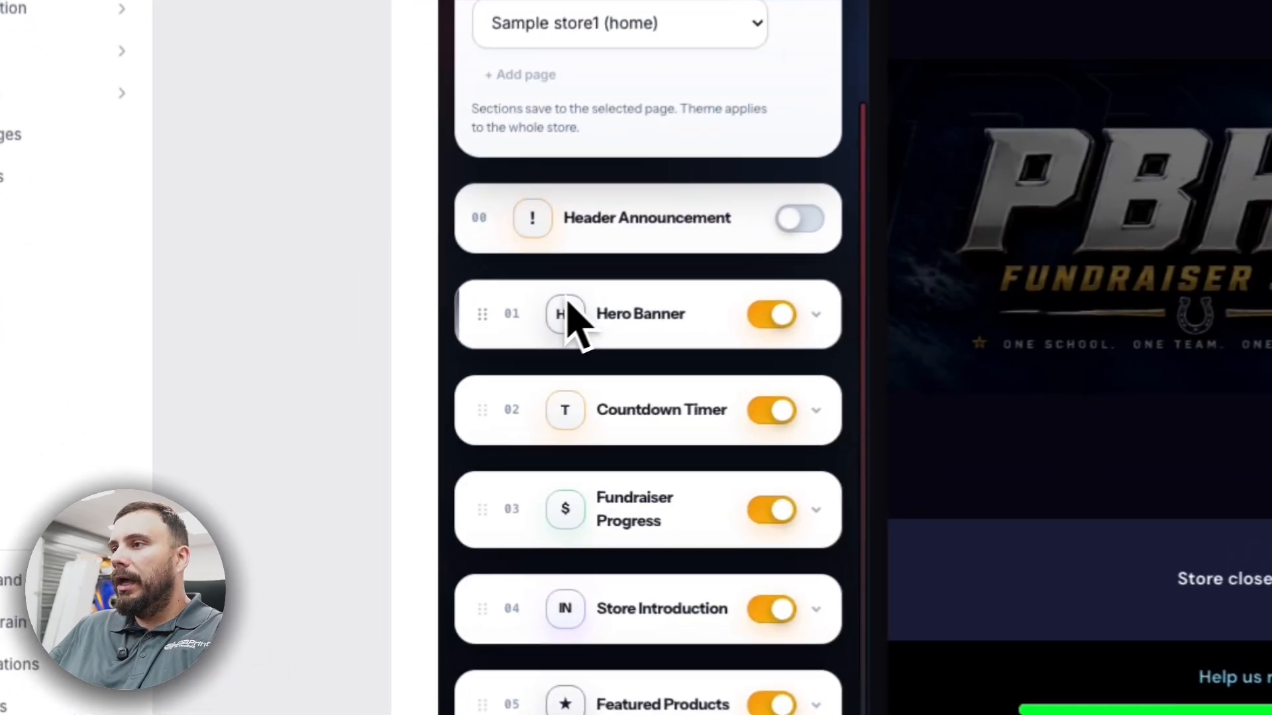
{"action": "left_click", "coordinate": [670, 416]}
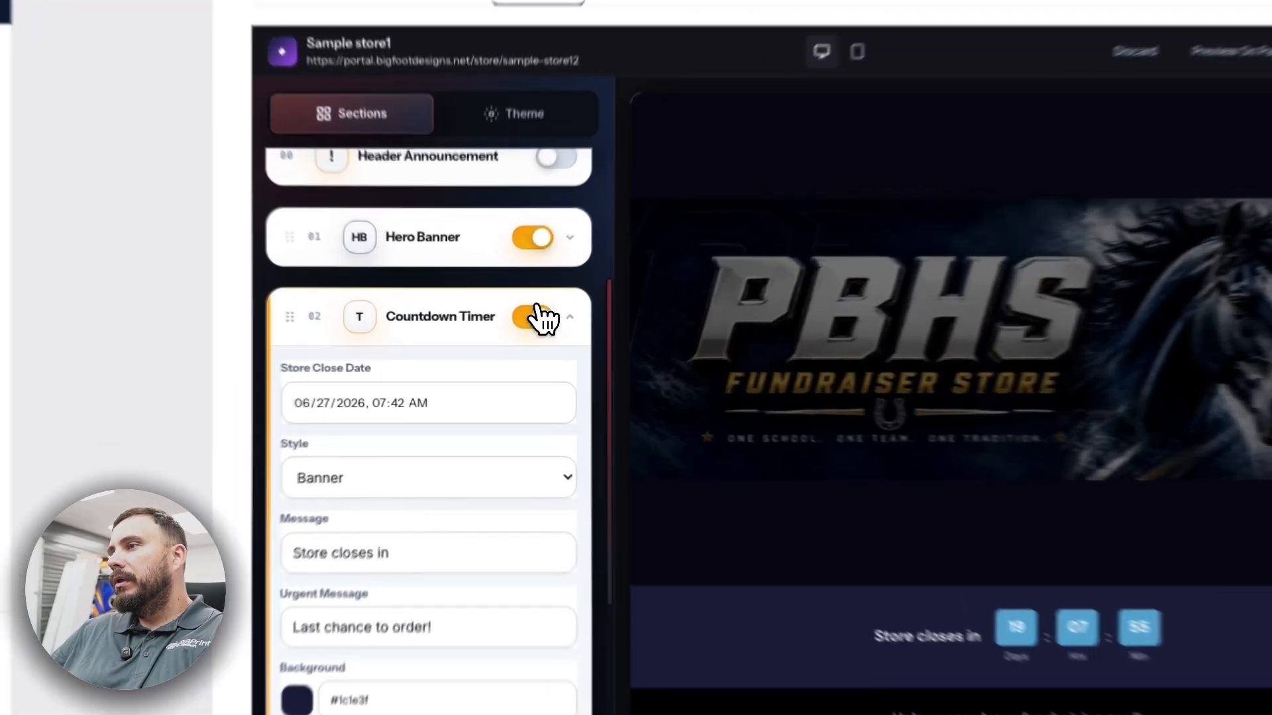
{"action": "left_click", "coordinate": [516, 335]}
{"action": "left_click", "coordinate": [544, 306]}
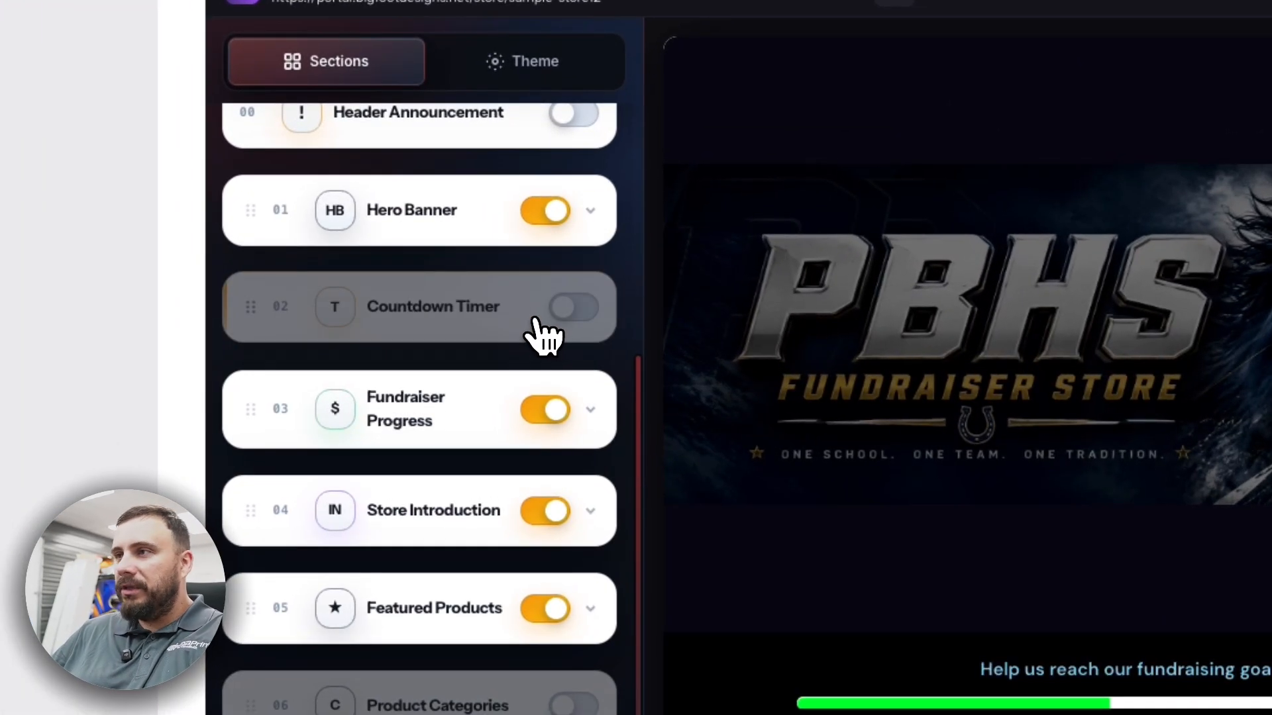
{"action": "left_click", "coordinate": [543, 308]}
{"action": "scroll", "coordinate": [682, 401], "scroll_direction": "down", "scroll_amount": 3}
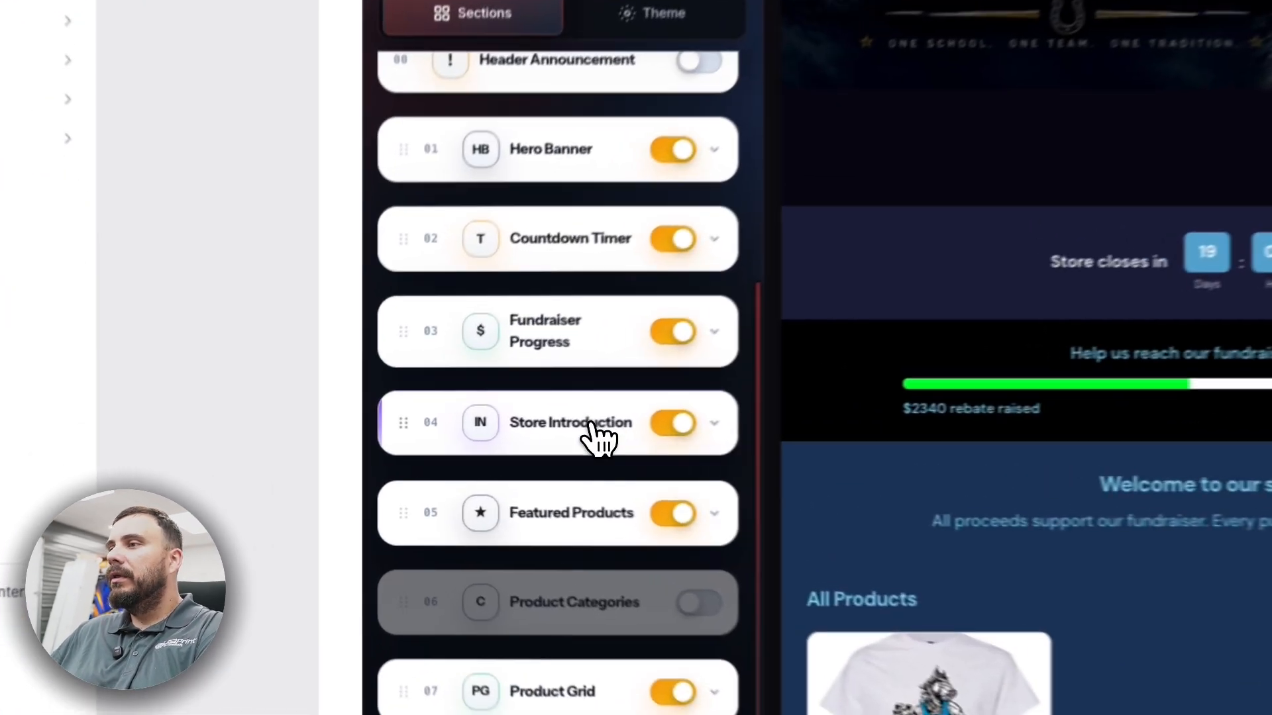
{"action": "left_click", "coordinate": [469, 440]}
{"action": "scroll", "coordinate": [484, 424], "scroll_direction": "down", "scroll_amount": 3}
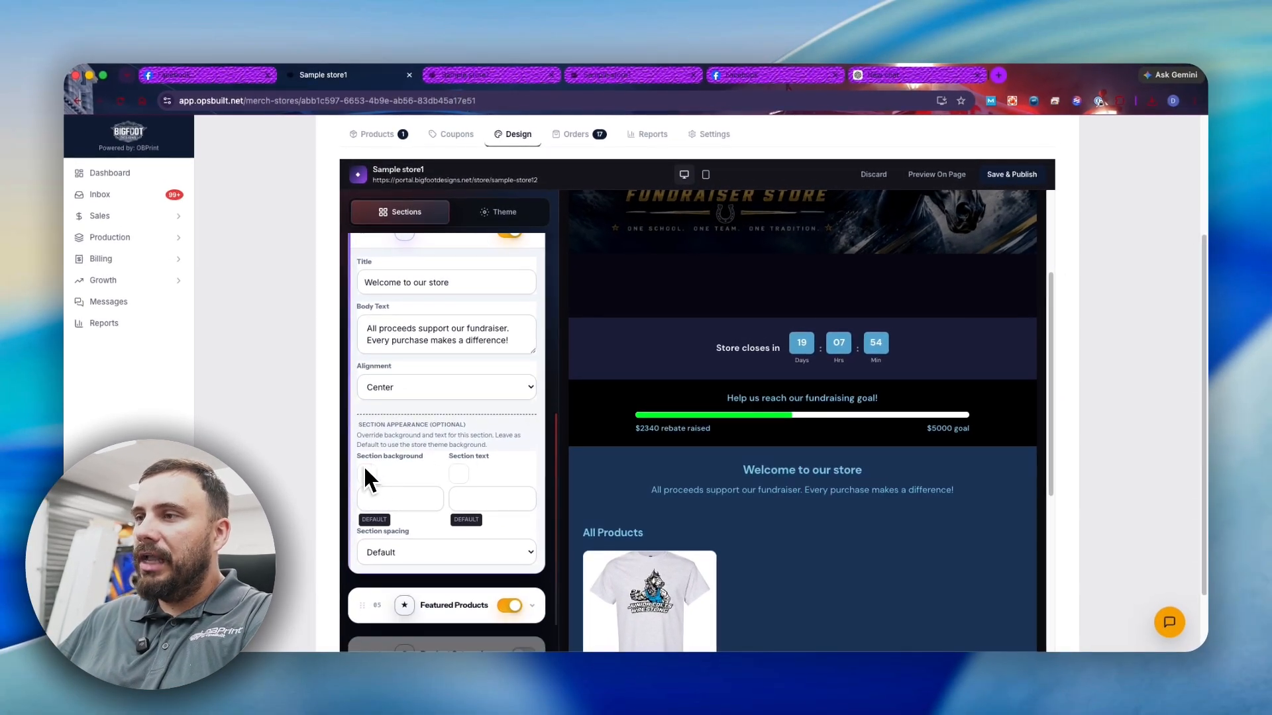
{"action": "scroll", "coordinate": [366, 478], "scroll_direction": "up", "scroll_amount": 10}
{"action": "scroll", "coordinate": [419, 483], "scroll_direction": "down", "scroll_amount": 3}
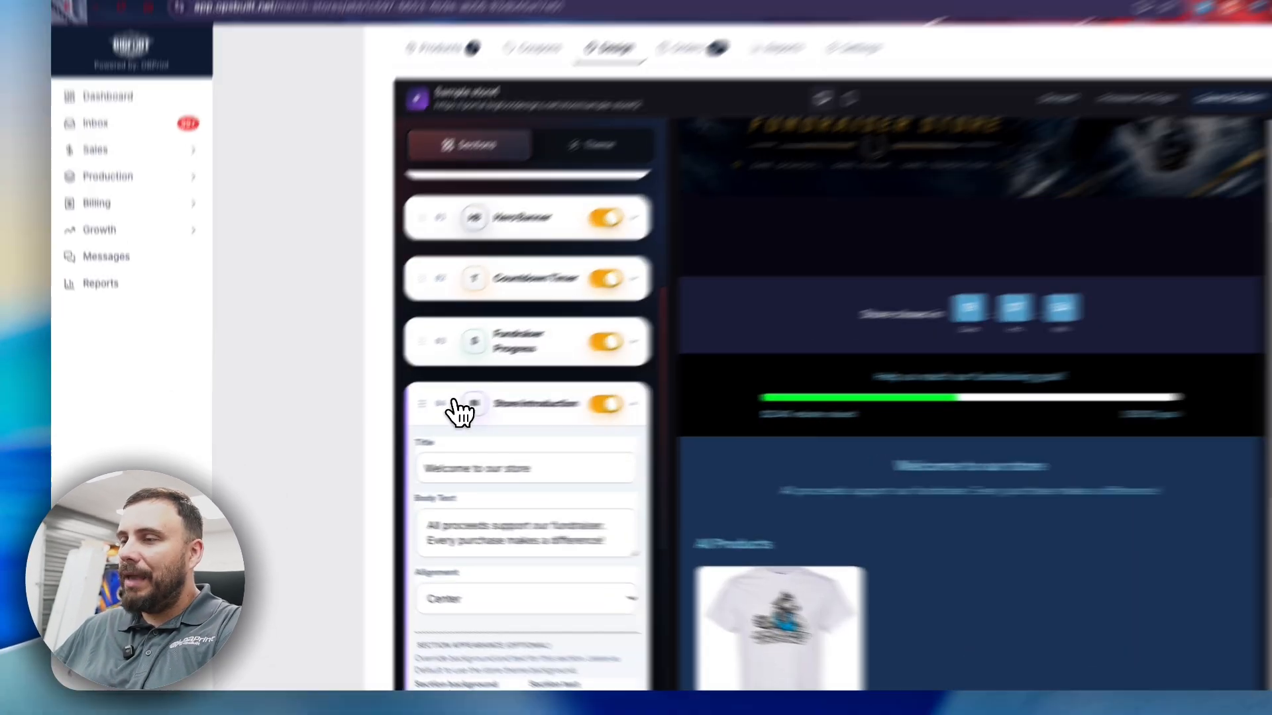
{"action": "left_click", "coordinate": [381, 423]}
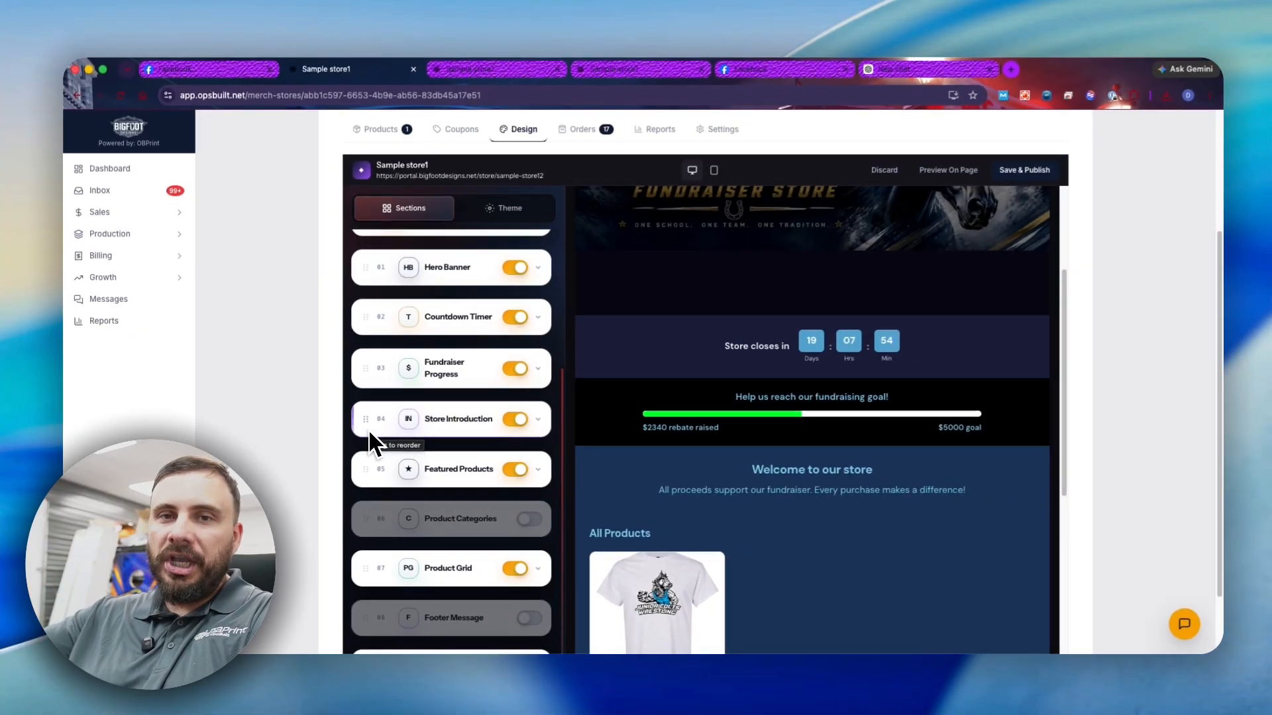
- Check the Product Categories settings and leave the section hidden from the storefront
{"action": "scroll", "coordinate": [487, 510], "scroll_direction": "down", "scroll_amount": 1}
{"action": "left_click", "coordinate": [520, 507]}
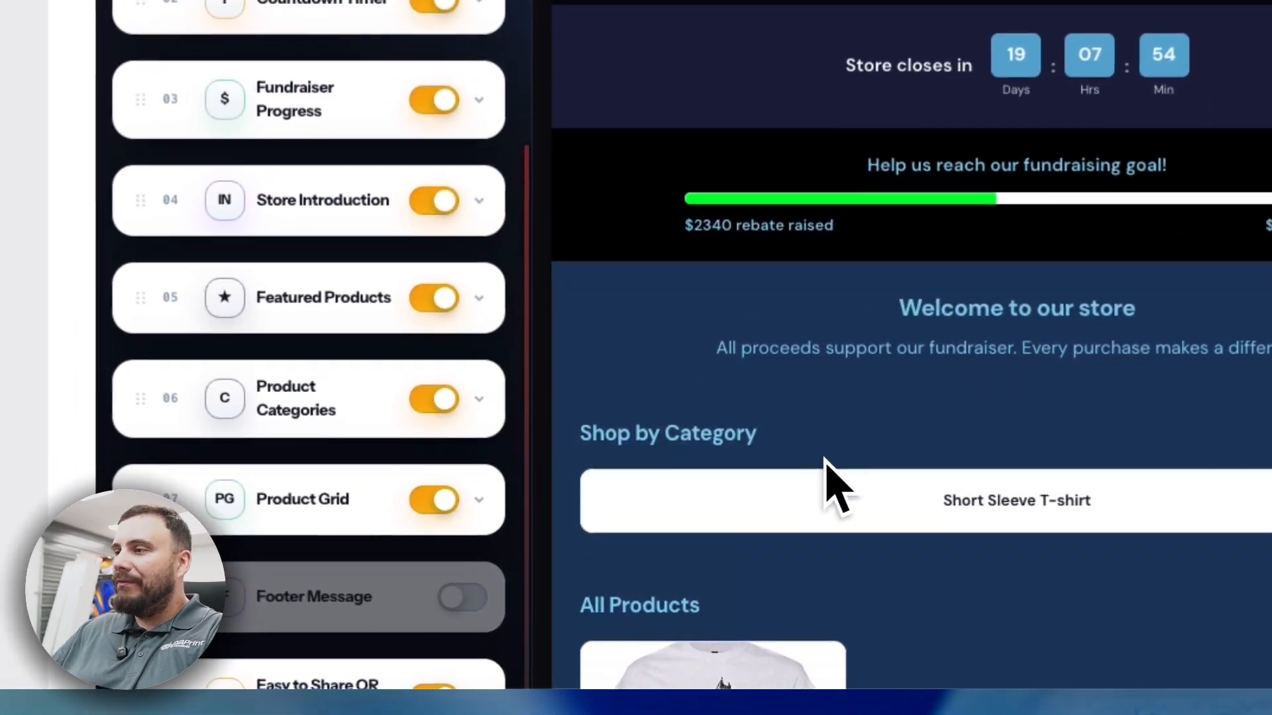
{"action": "scroll", "coordinate": [788, 491], "scroll_direction": "down", "scroll_amount": 4}
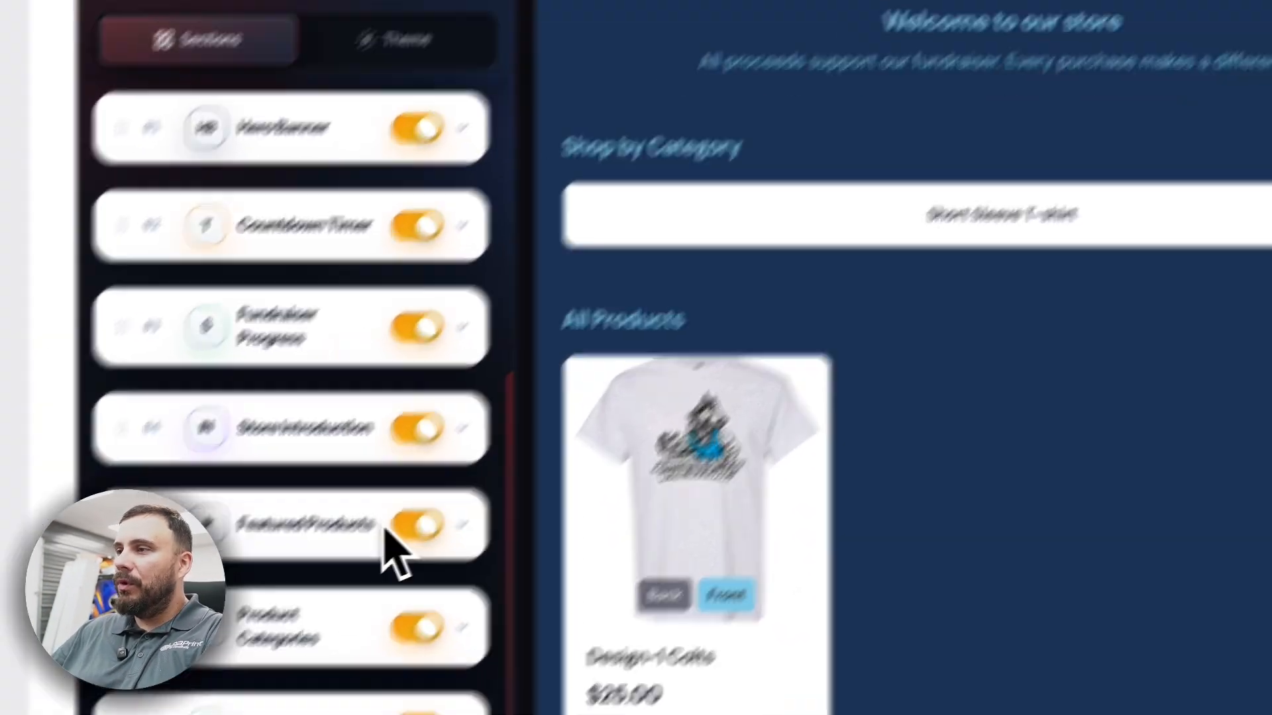
{"action": "left_click", "coordinate": [192, 629]}
{"action": "scroll", "coordinate": [206, 629], "scroll_direction": "down", "scroll_amount": 3}
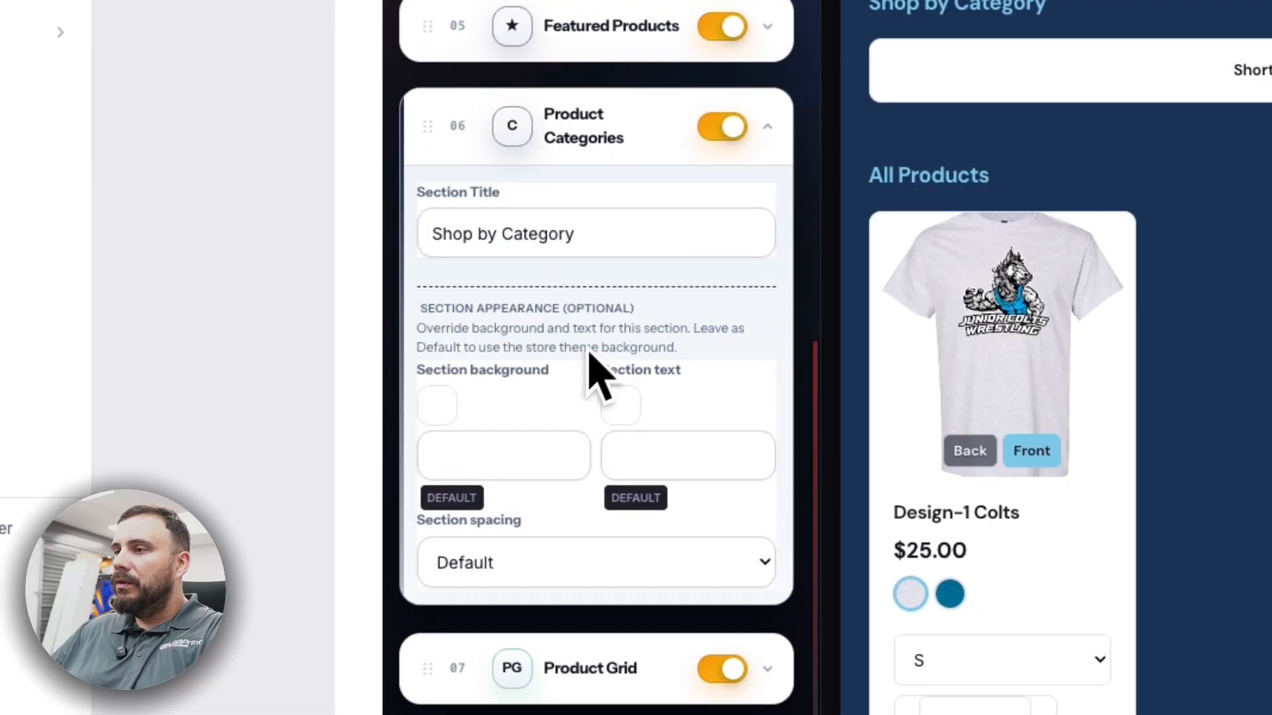
{"action": "left_click", "coordinate": [615, 235]}
{"action": "scroll", "coordinate": [605, 397], "scroll_direction": "down", "scroll_amount": 1}
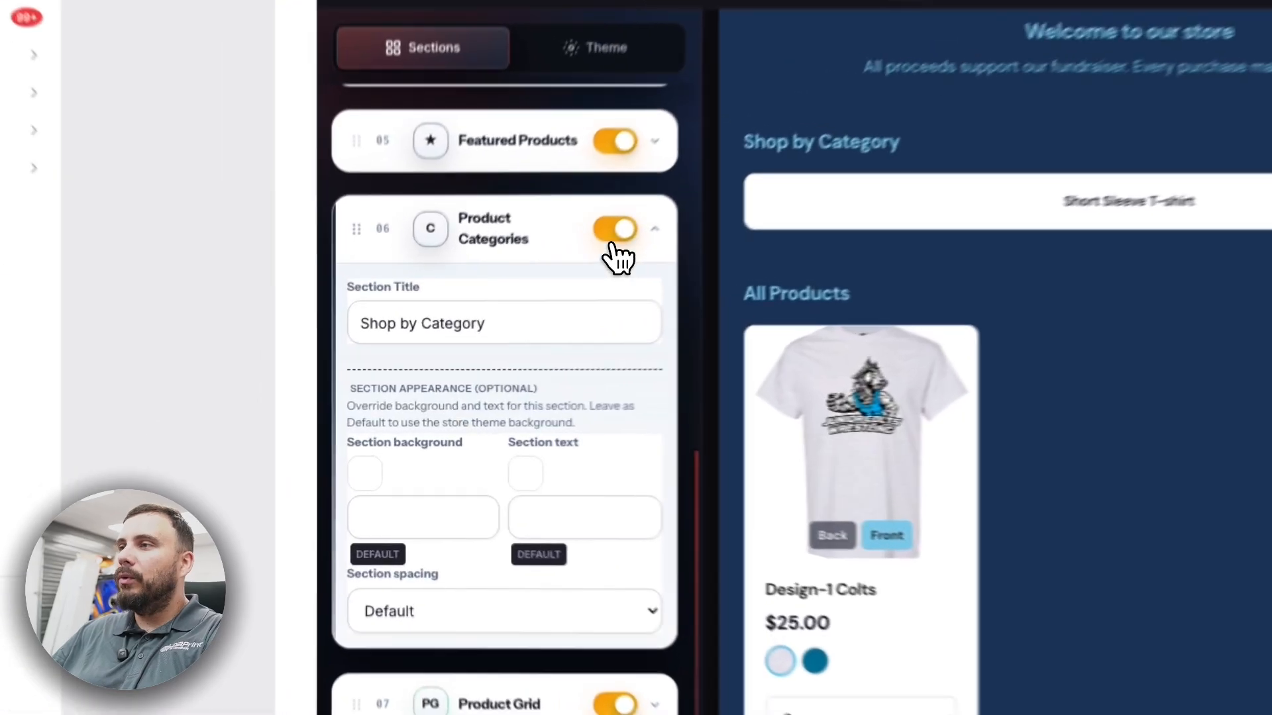
{"action": "left_click", "coordinate": [511, 314]}
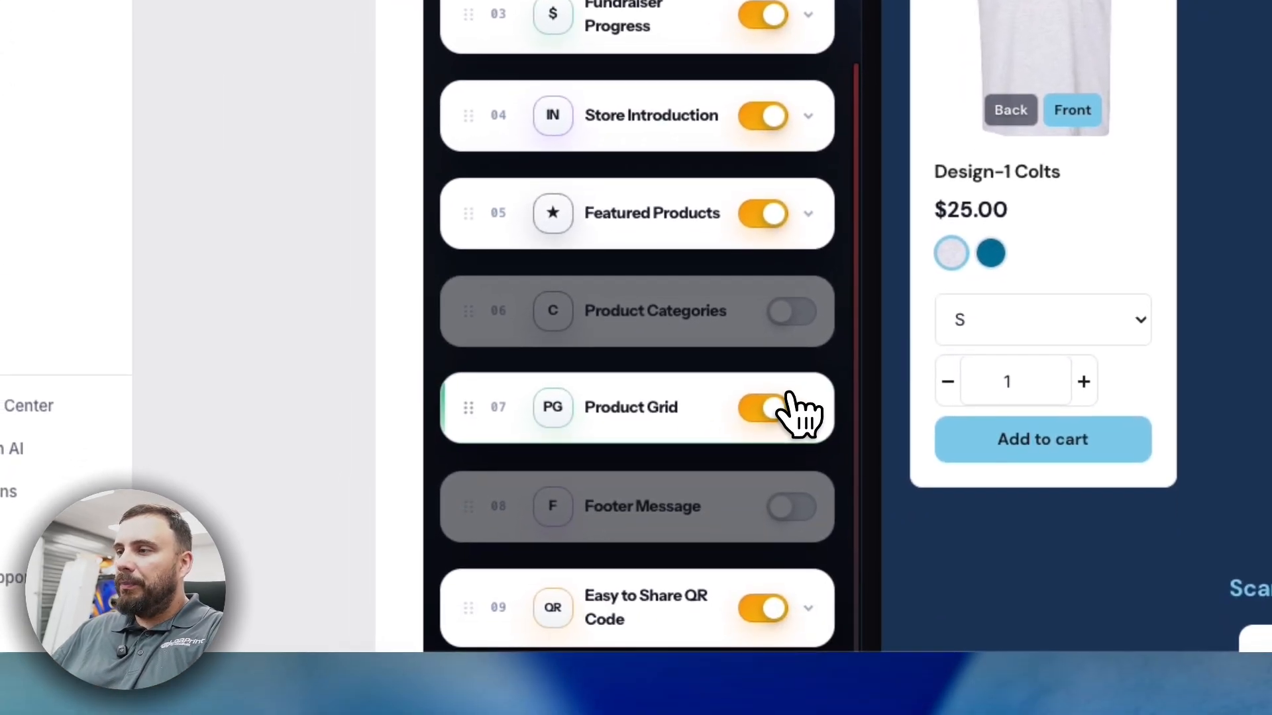
- Try the Product Grid at 2 and 4 columns, then set it back to 3
{"action": "left_click", "coordinate": [774, 512]}
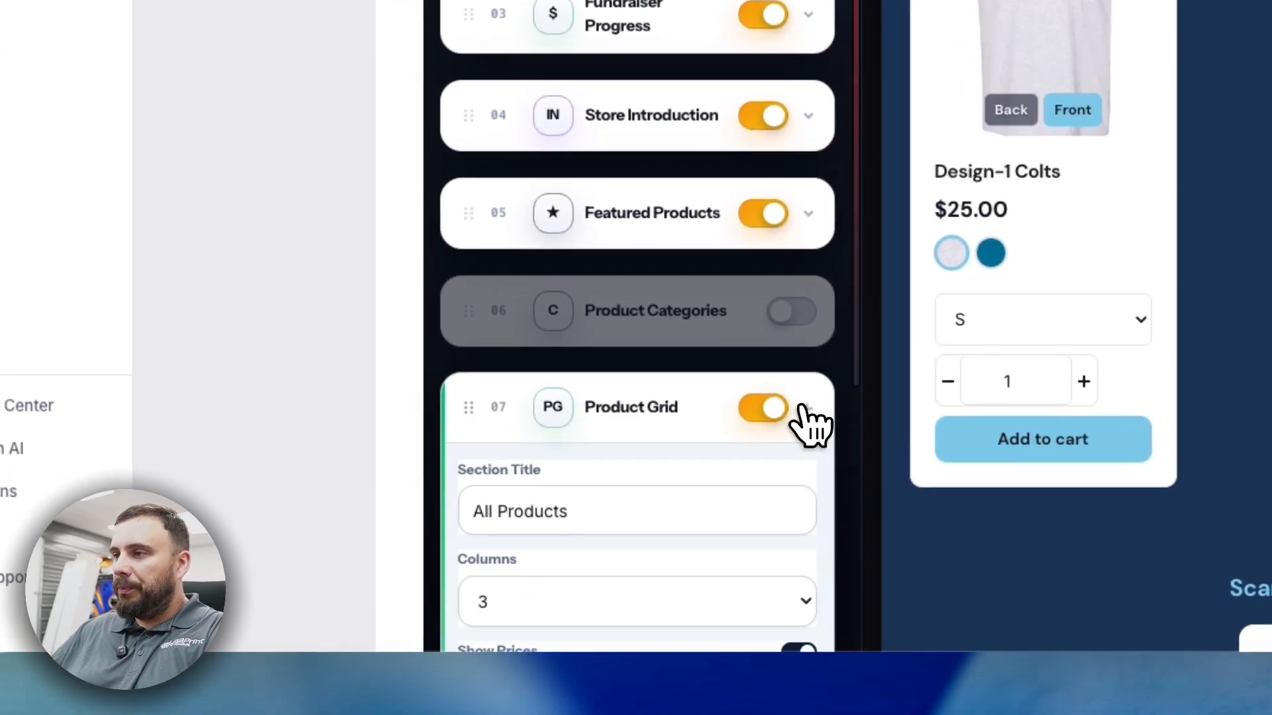
{"action": "scroll", "coordinate": [735, 517], "scroll_direction": "down", "scroll_amount": 3}
{"action": "left_click", "coordinate": [596, 420]}
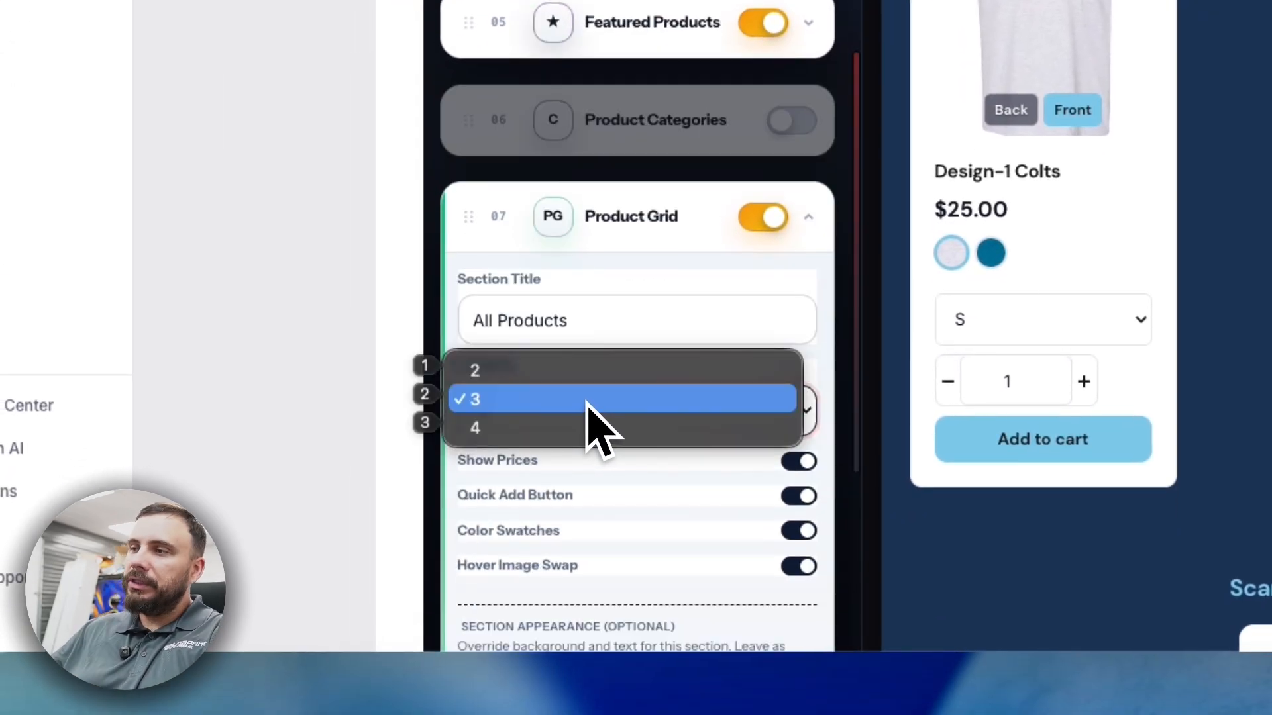
{"action": "left_click", "coordinate": [606, 373]}
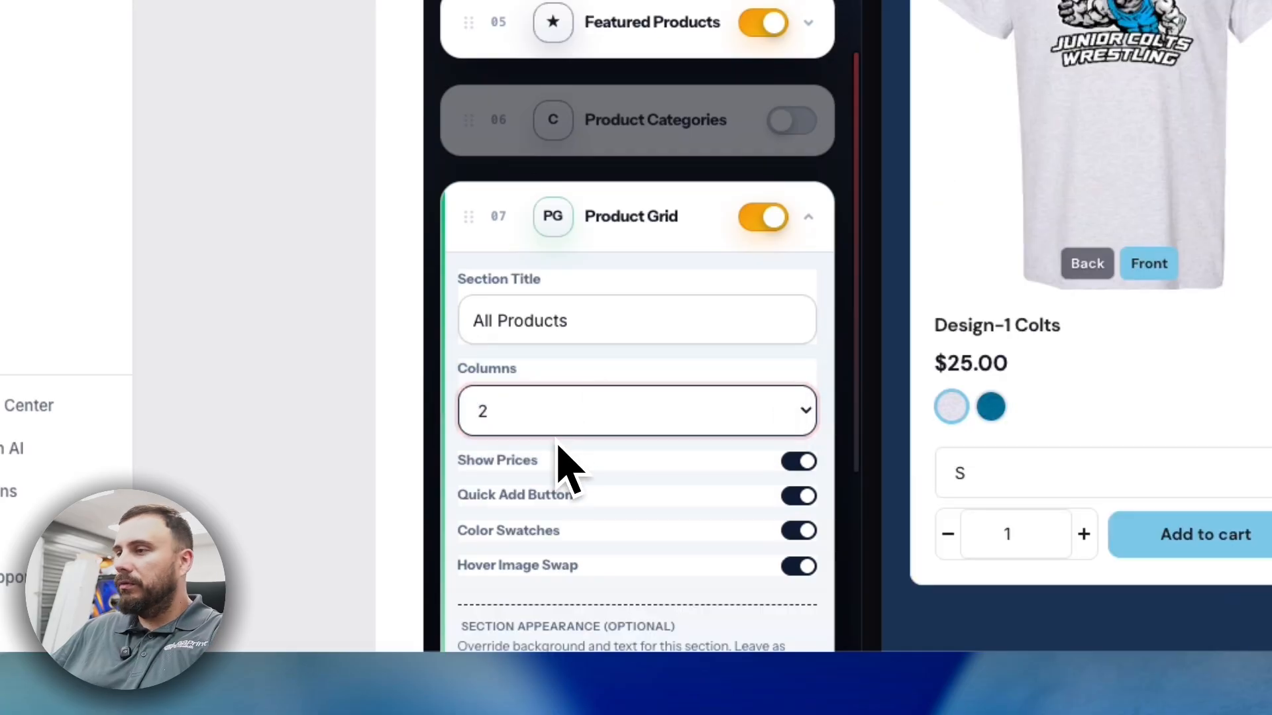
{"action": "left_click", "coordinate": [562, 414]}
{"action": "left_click", "coordinate": [536, 457]}
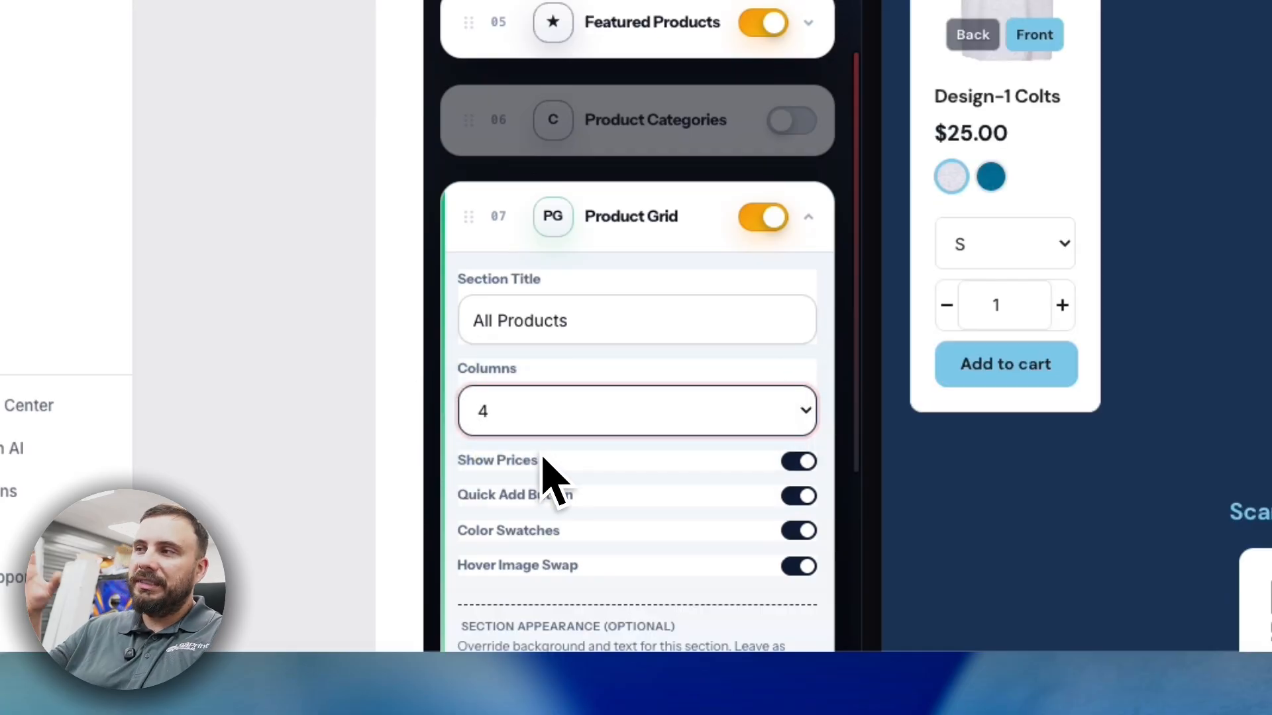
{"action": "left_click", "coordinate": [516, 432]}
{"action": "left_click", "coordinate": [494, 369]}
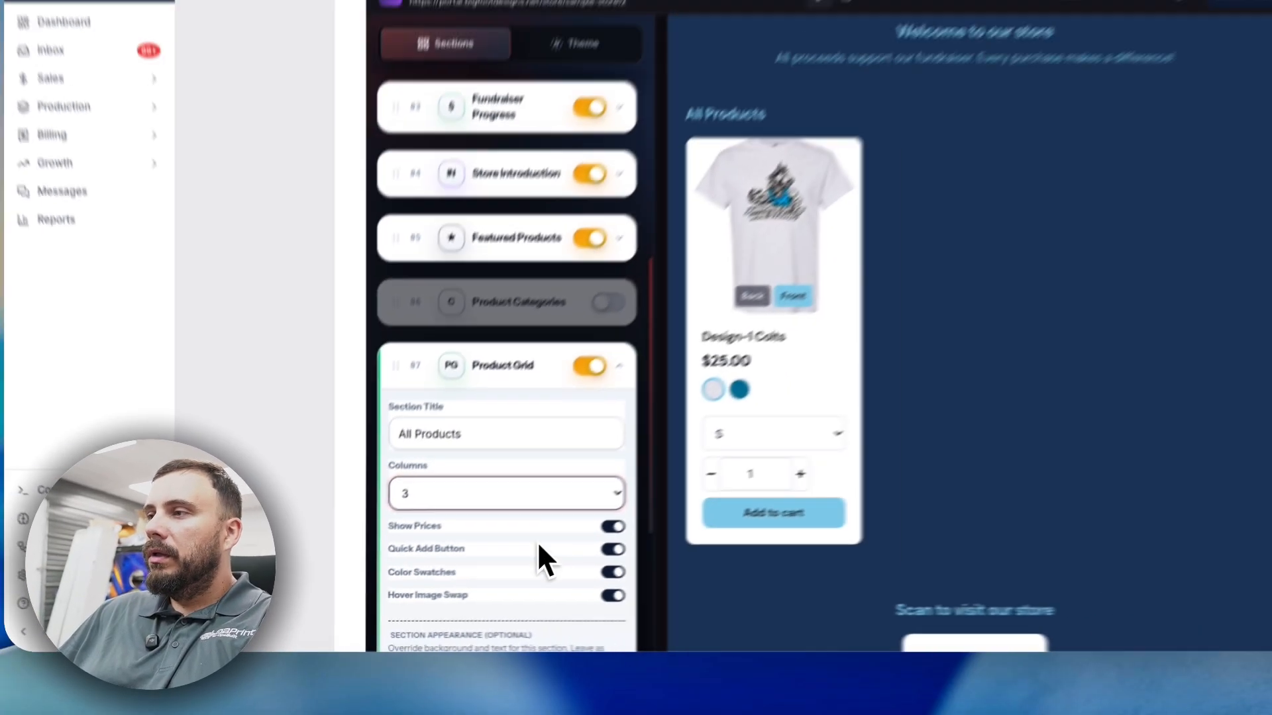
{"action": "scroll", "coordinate": [538, 544], "scroll_direction": "down", "scroll_amount": 2}
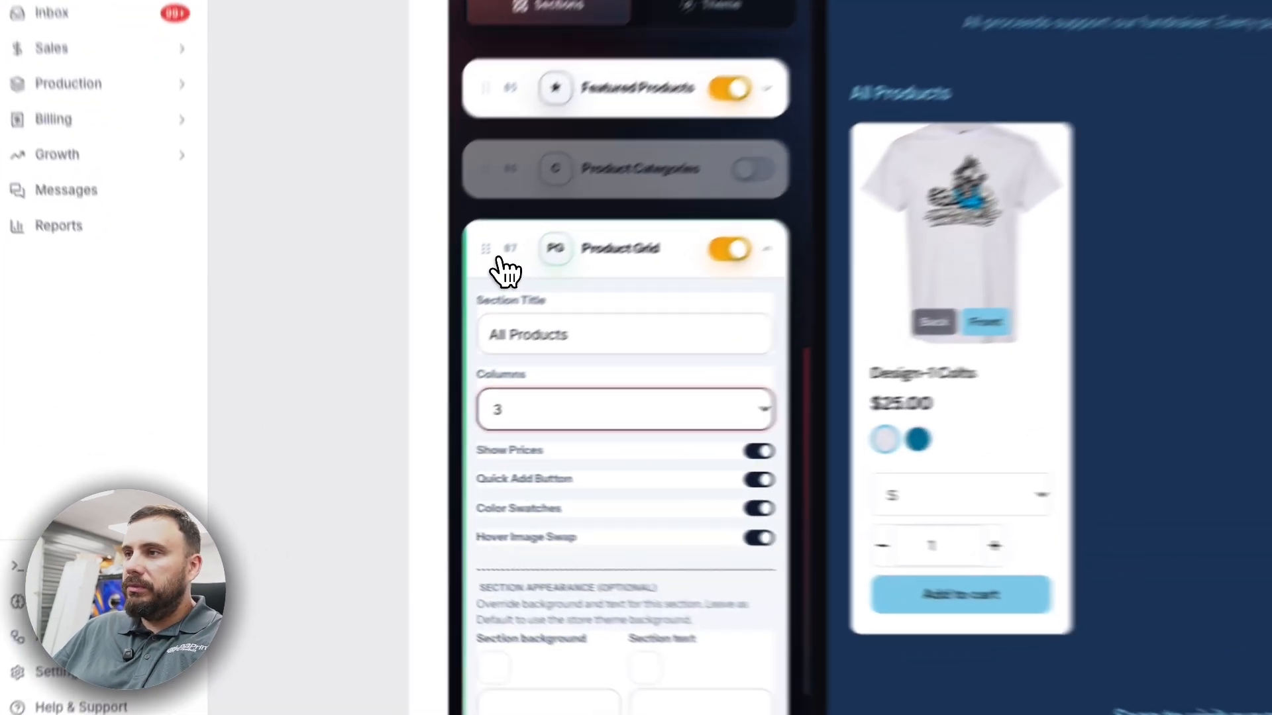
{"action": "left_click", "coordinate": [368, 347]}
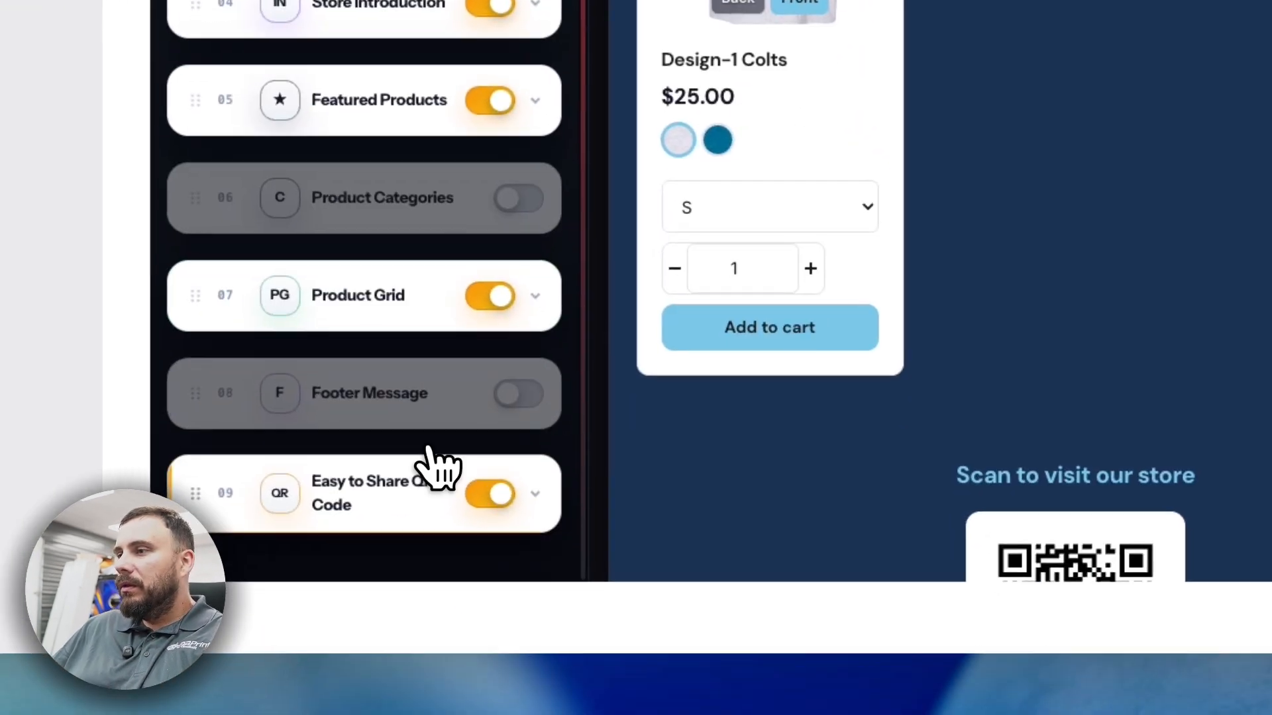
{"action": "left_click", "coordinate": [515, 393]}
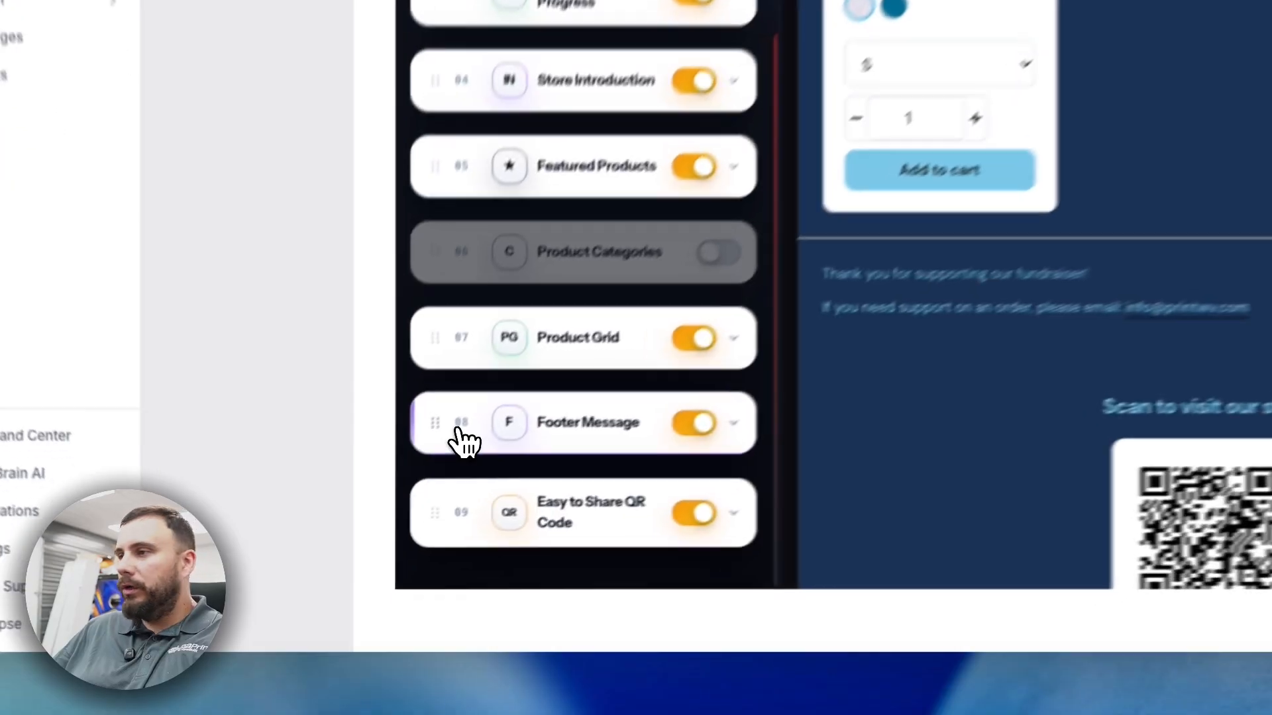
{"action": "left_click", "coordinate": [371, 524]}
{"action": "scroll", "coordinate": [674, 397], "scroll_direction": "down", "scroll_amount": 2}
{"action": "scroll", "coordinate": [596, 298], "scroll_direction": "up", "scroll_amount": 3}
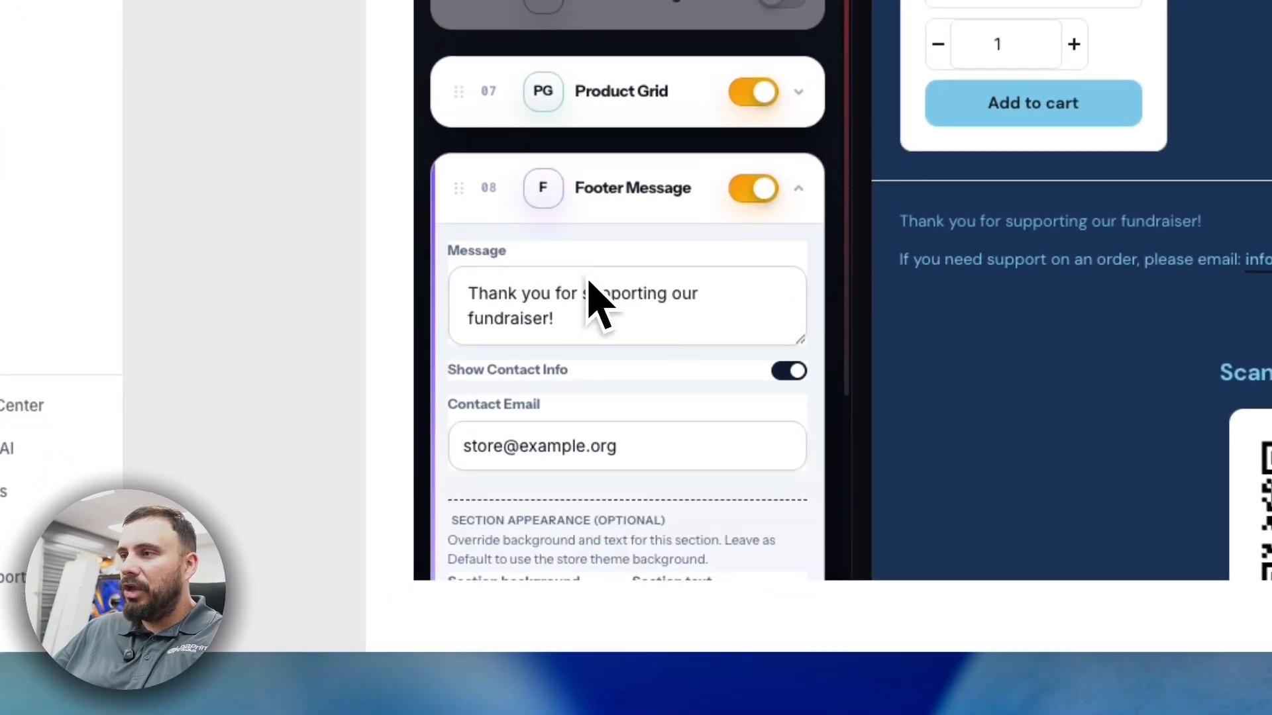
{"action": "left_click", "coordinate": [768, 326]}
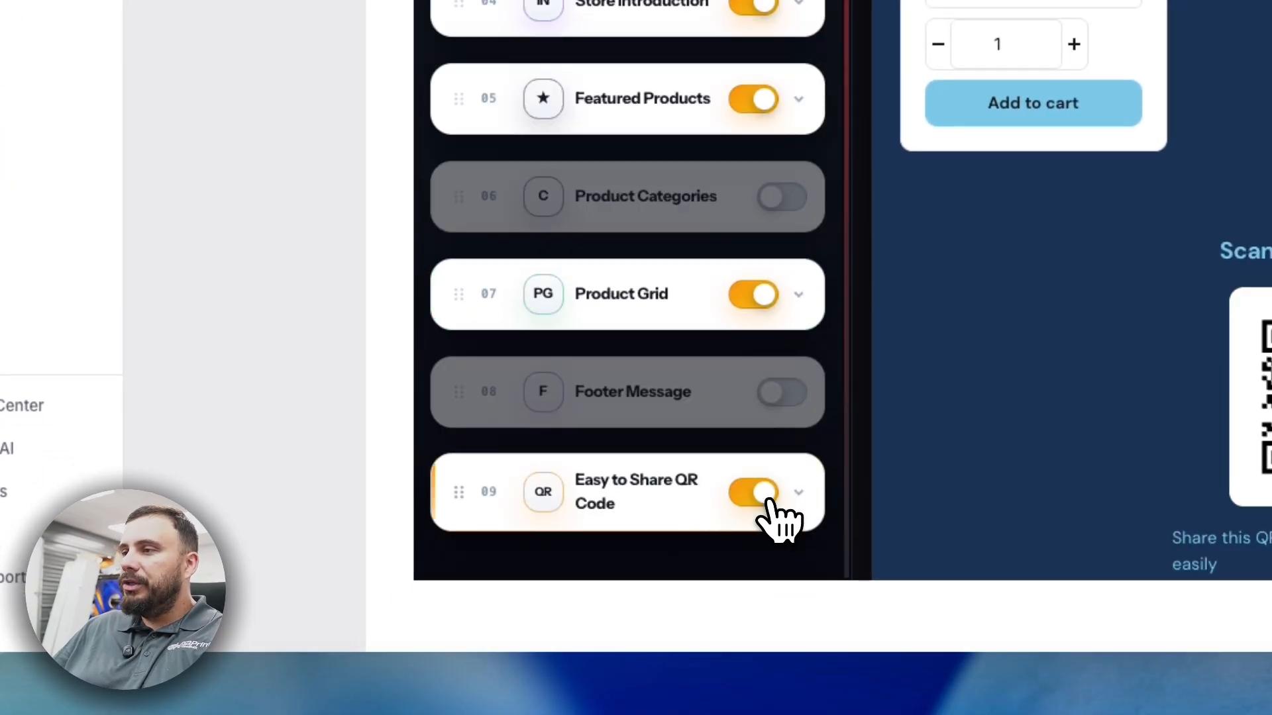
{"action": "left_click", "coordinate": [799, 494]}
{"action": "scroll", "coordinate": [704, 440], "scroll_direction": "down", "scroll_amount": 2}
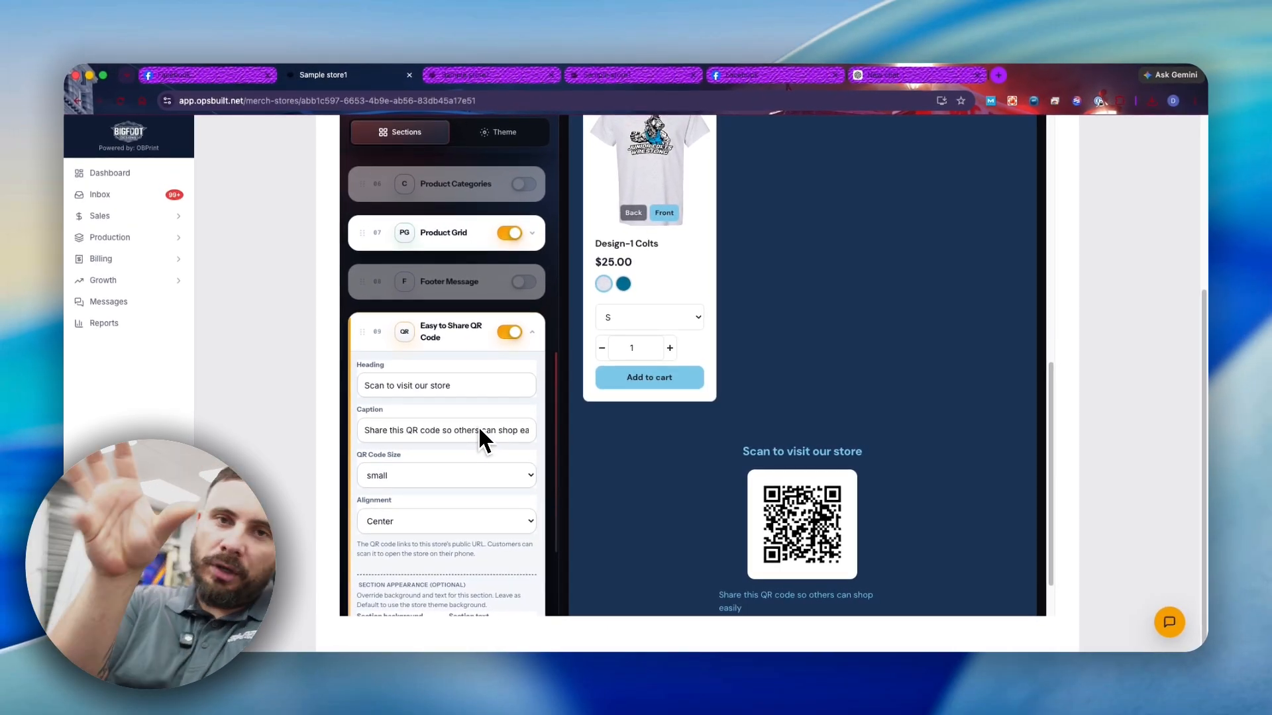
{"action": "scroll", "coordinate": [479, 426], "scroll_direction": "down", "scroll_amount": 1}
{"action": "scroll", "coordinate": [466, 435], "scroll_direction": "up", "scroll_amount": 6}
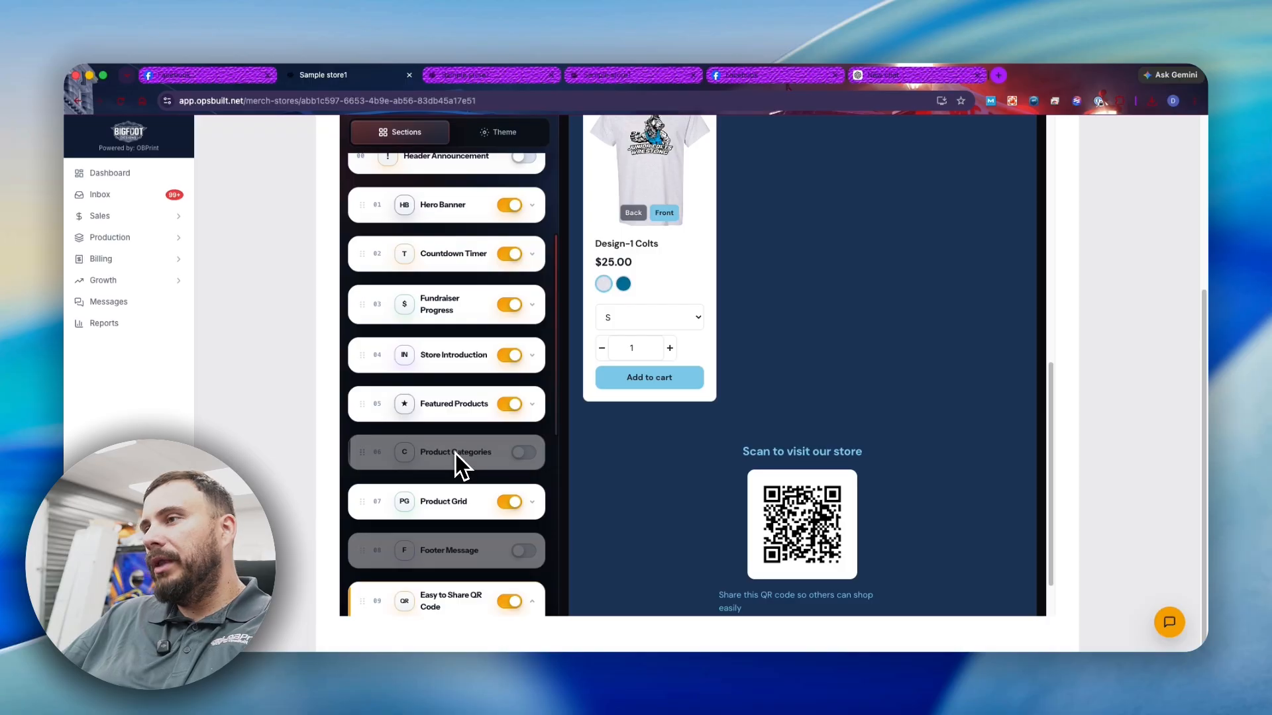
{"action": "scroll", "coordinate": [455, 453], "scroll_direction": "down", "scroll_amount": 2}
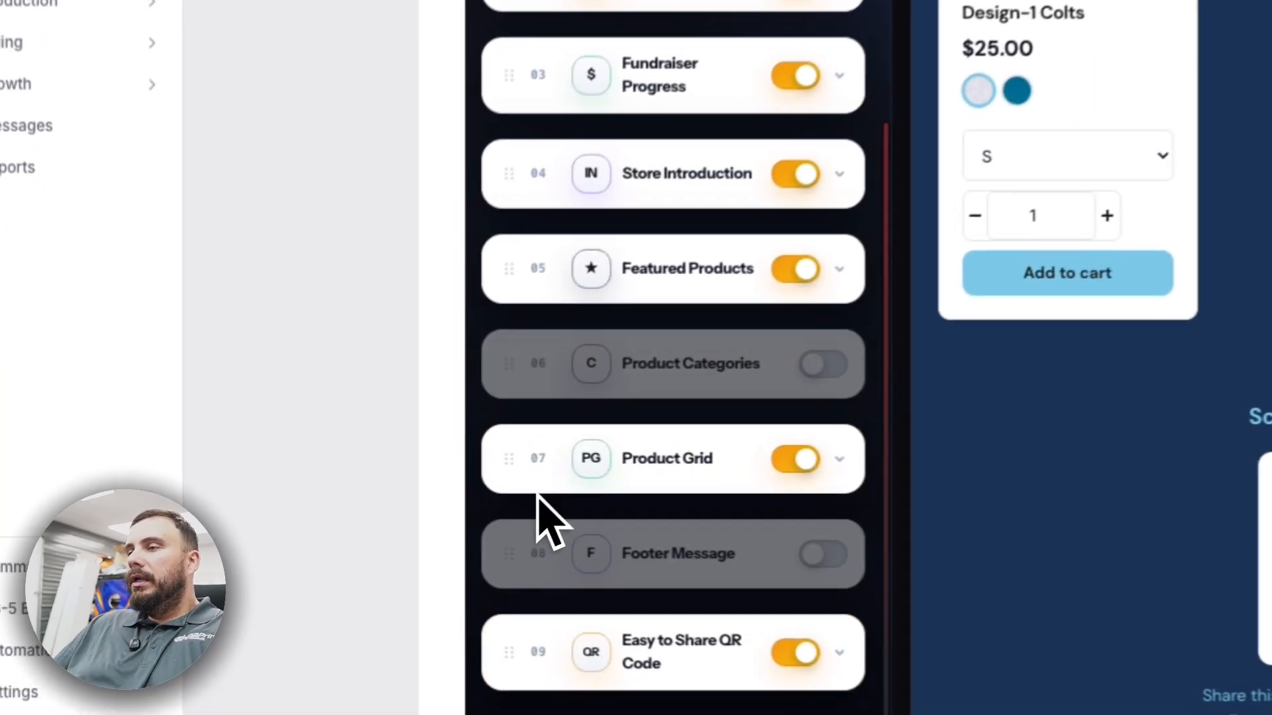
{"action": "scroll", "coordinate": [407, 417], "scroll_direction": "up", "scroll_amount": 5}
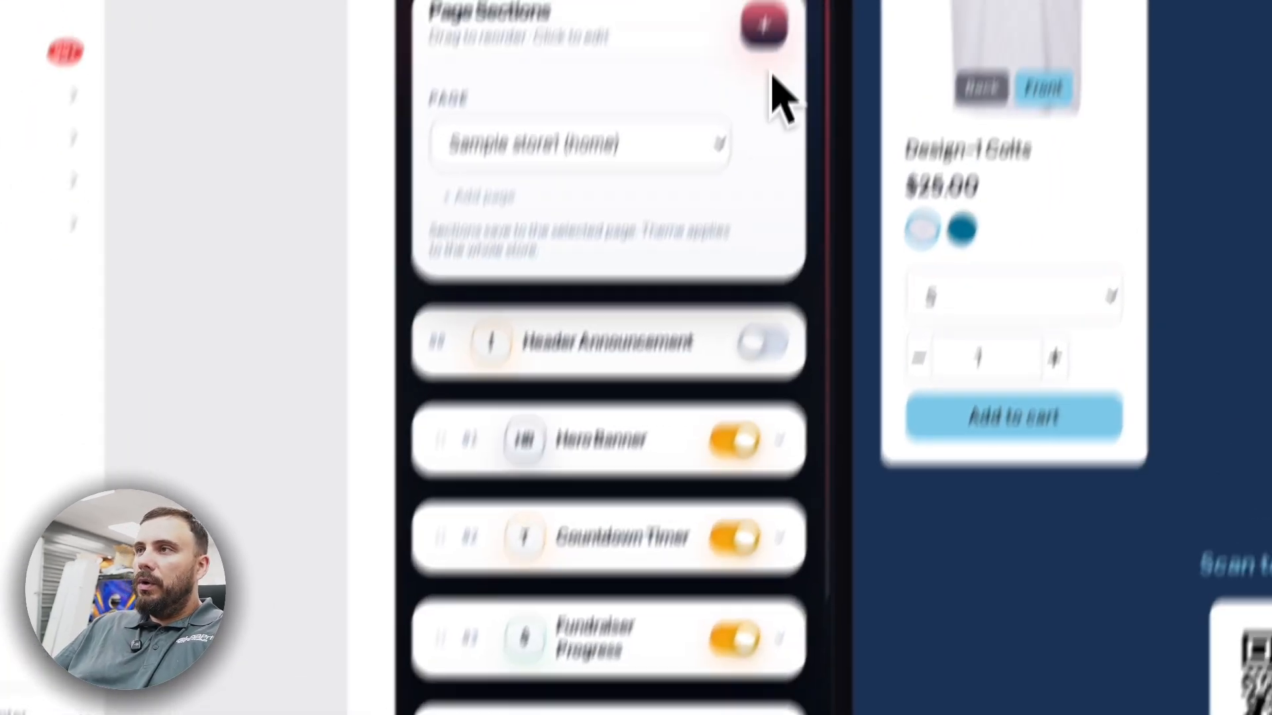
{"action": "left_click", "coordinate": [541, 76]}
- Try the Royal Blue & White and Crimson & Gray theme presets, then apply Navy & Gold
{"action": "left_click", "coordinate": [675, 374]}
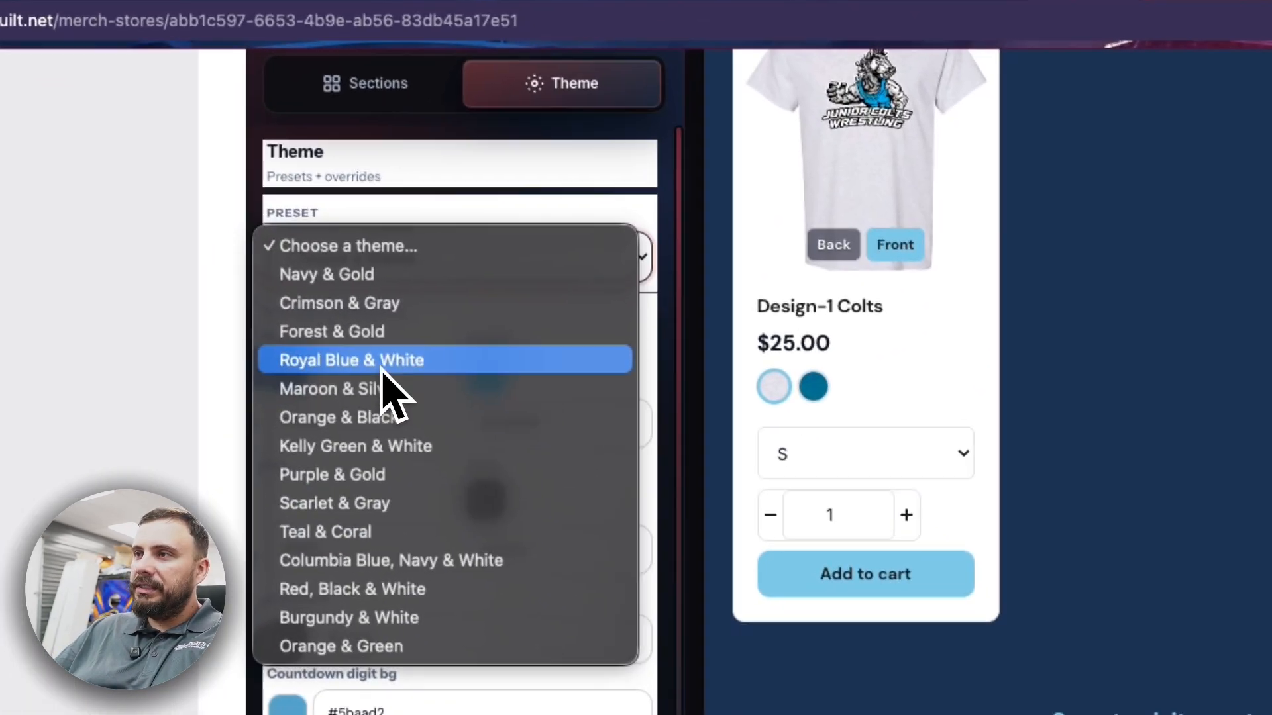
{"action": "left_click", "coordinate": [517, 490]}
{"action": "left_click", "coordinate": [388, 255]}
{"action": "left_click", "coordinate": [381, 289]}
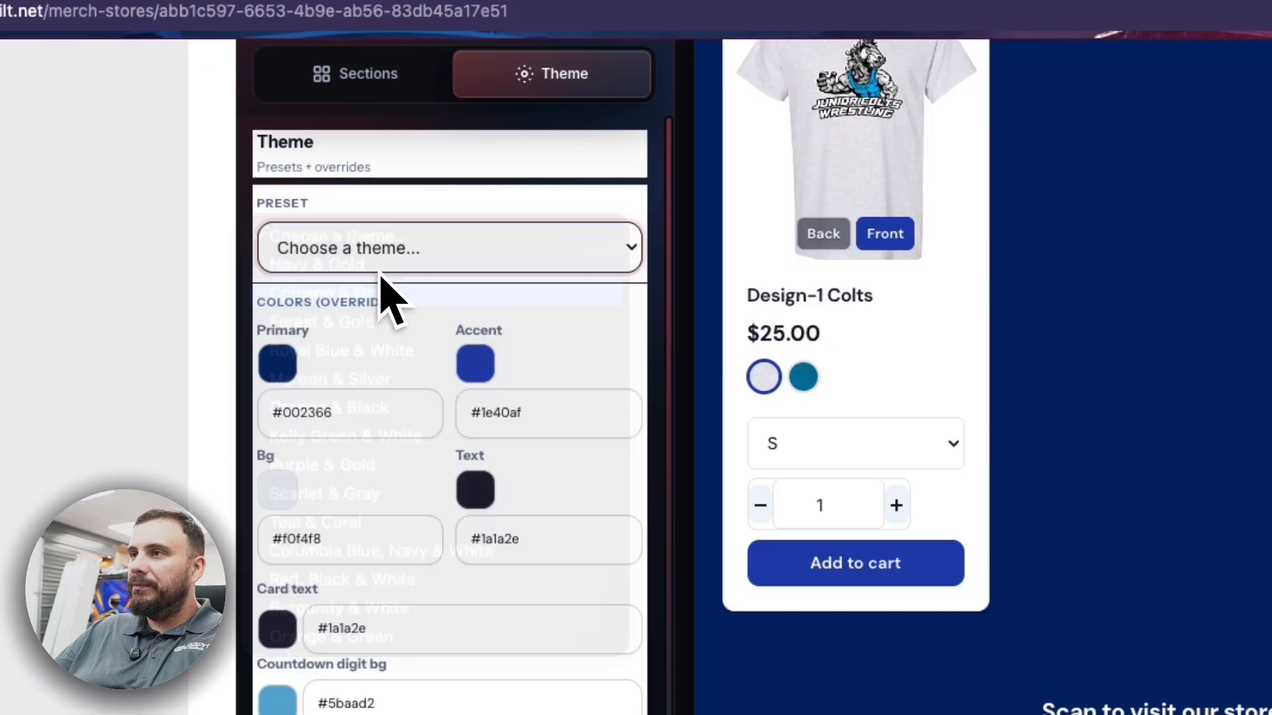
{"action": "left_click", "coordinate": [378, 265]}
{"action": "left_click", "coordinate": [376, 270]}
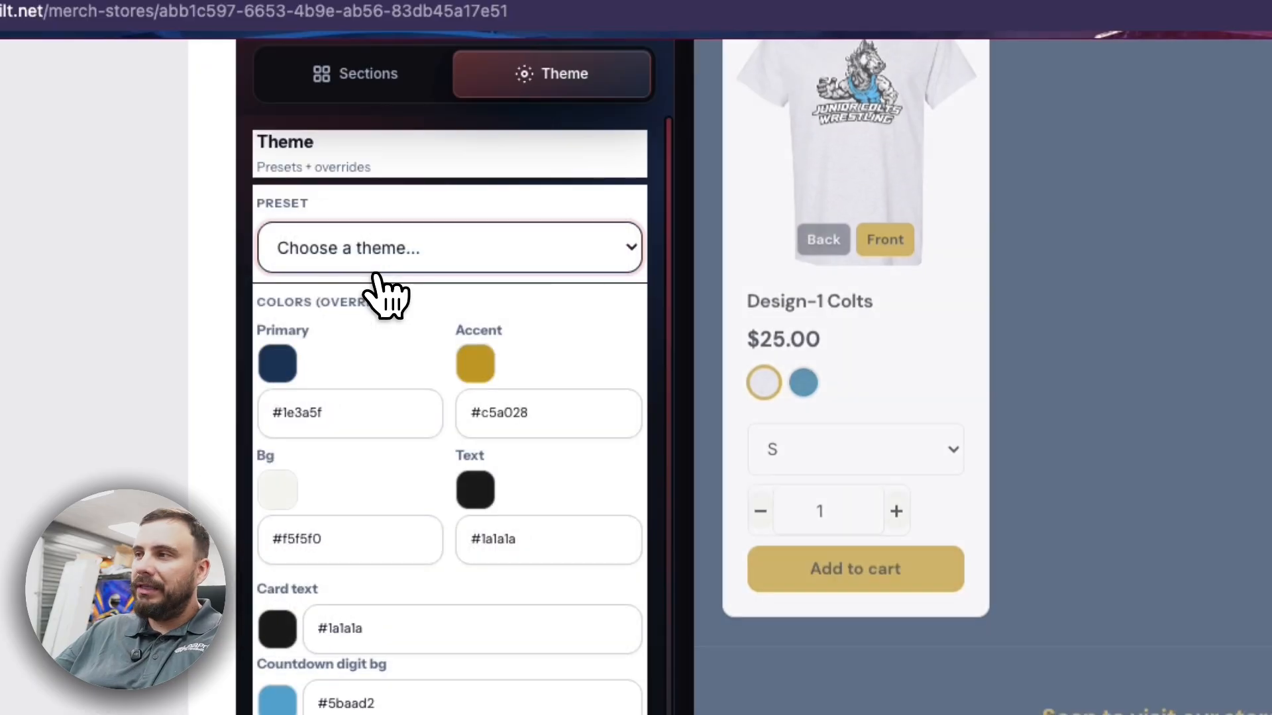
- Keep Navy & Gold and check the primary colour #1e3a5f without changing it
{"action": "left_click", "coordinate": [374, 269]}
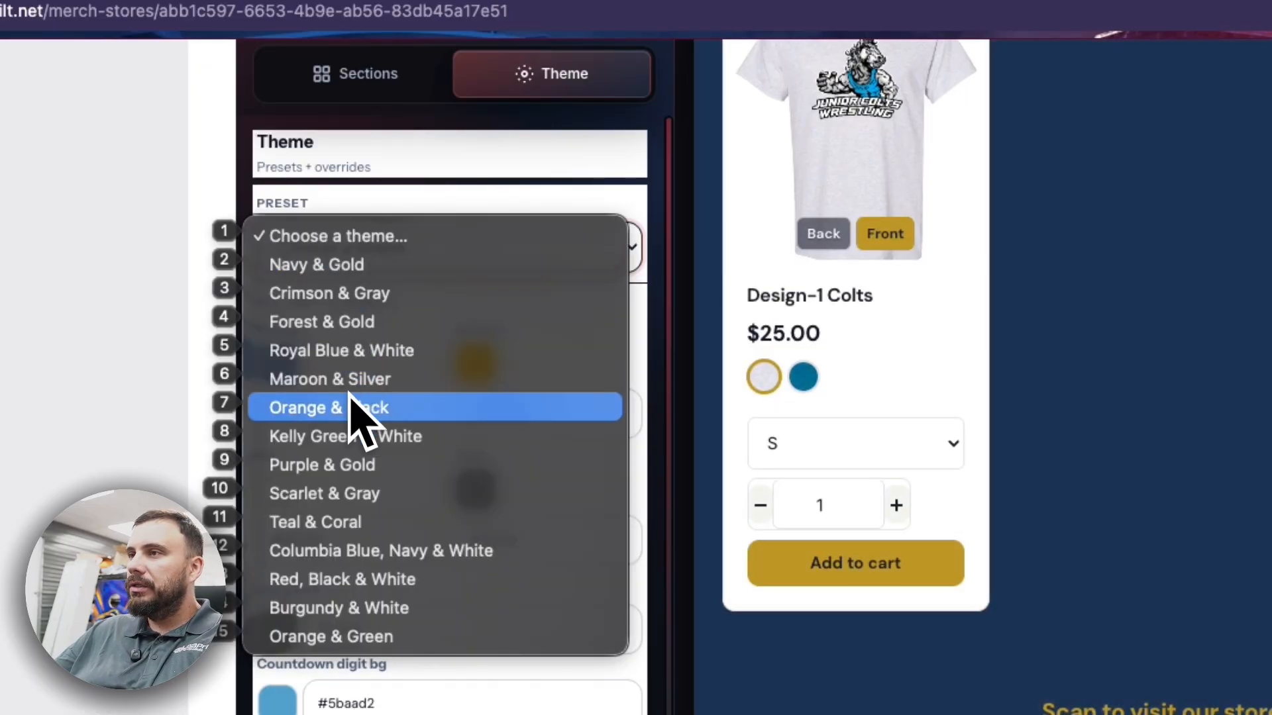
{"action": "left_click", "coordinate": [659, 372]}
{"action": "scroll", "coordinate": [954, 484], "scroll_direction": "up", "scroll_amount": 10}
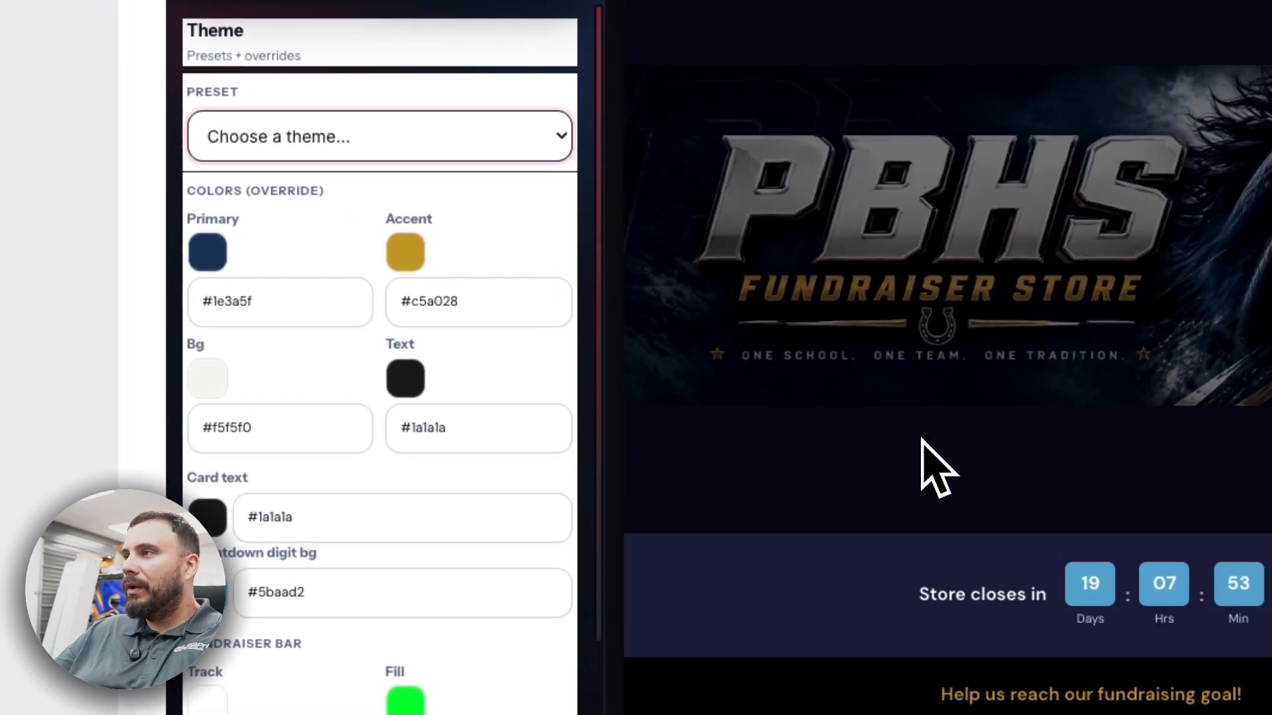
{"action": "scroll", "coordinate": [922, 464], "scroll_direction": "down", "scroll_amount": 5}
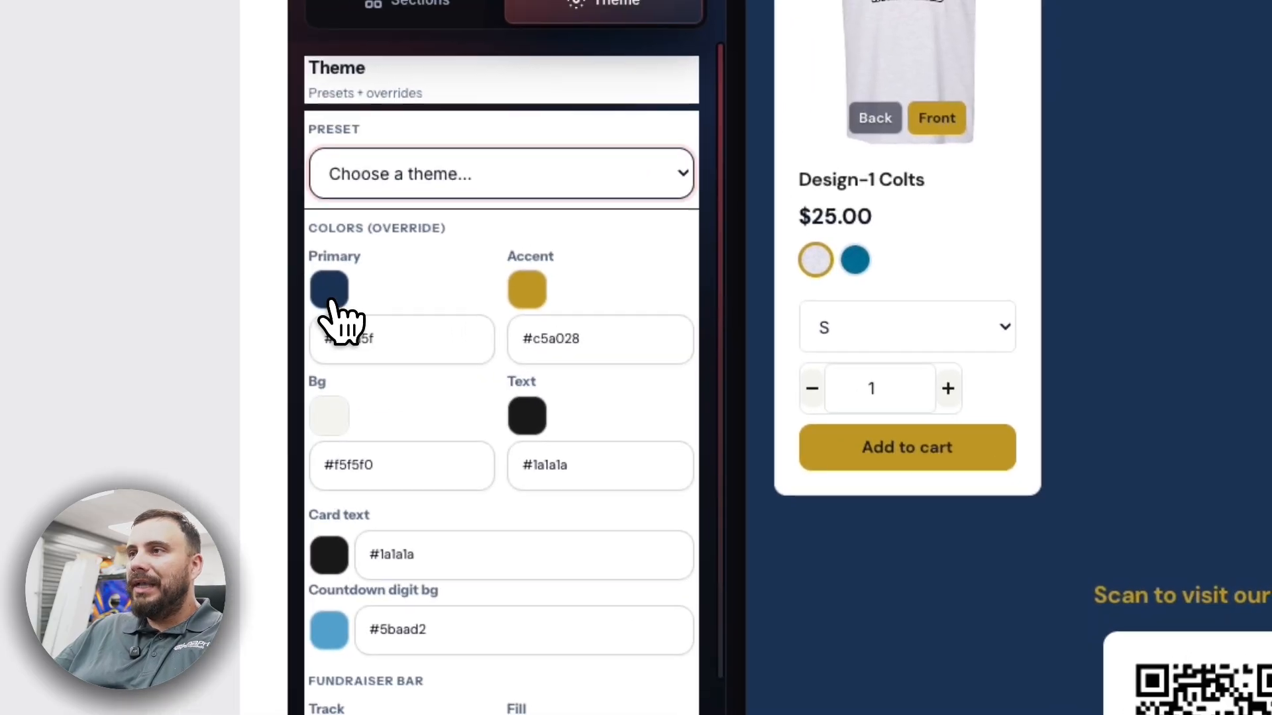
{"action": "left_click", "coordinate": [207, 253]}
{"action": "left_click", "coordinate": [657, 228]}
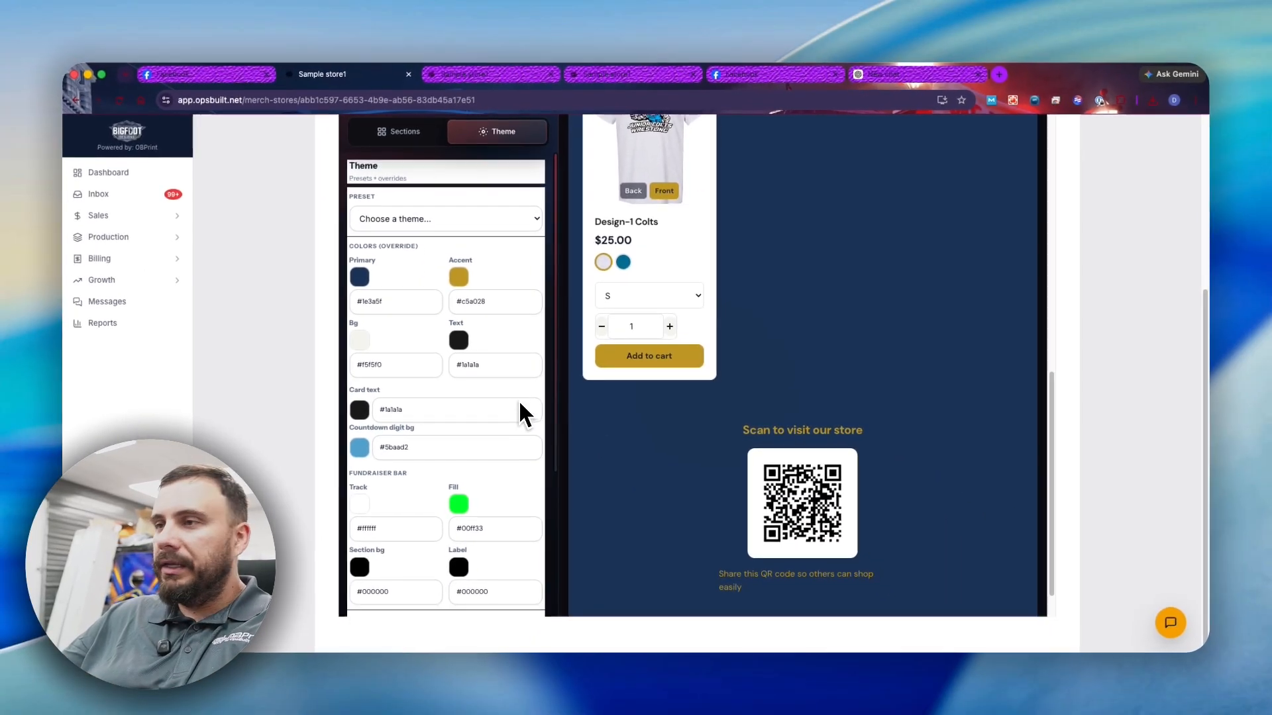
{"action": "scroll", "coordinate": [404, 447], "scroll_direction": "down", "scroll_amount": 5}
- Try General Sans and another store font, then save and publish Sample store1's design
{"action": "left_click", "coordinate": [384, 431]}
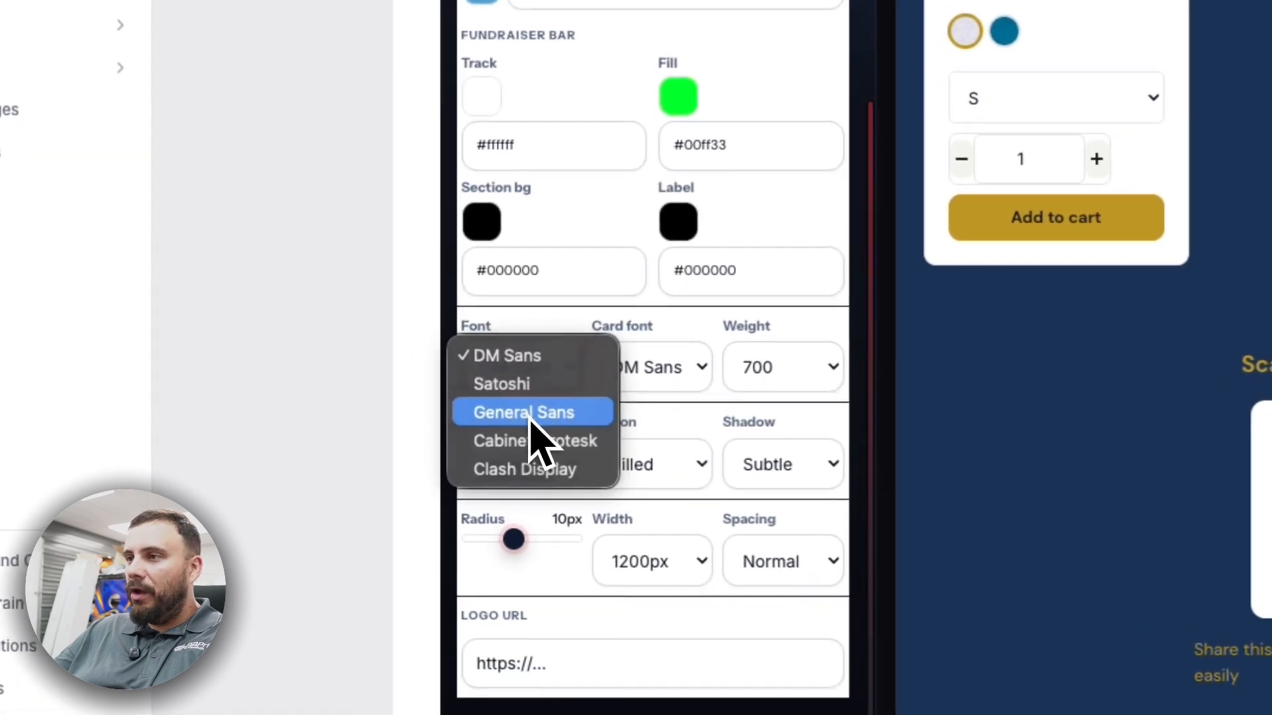
{"action": "left_click", "coordinate": [392, 461]}
{"action": "left_click", "coordinate": [544, 384]}
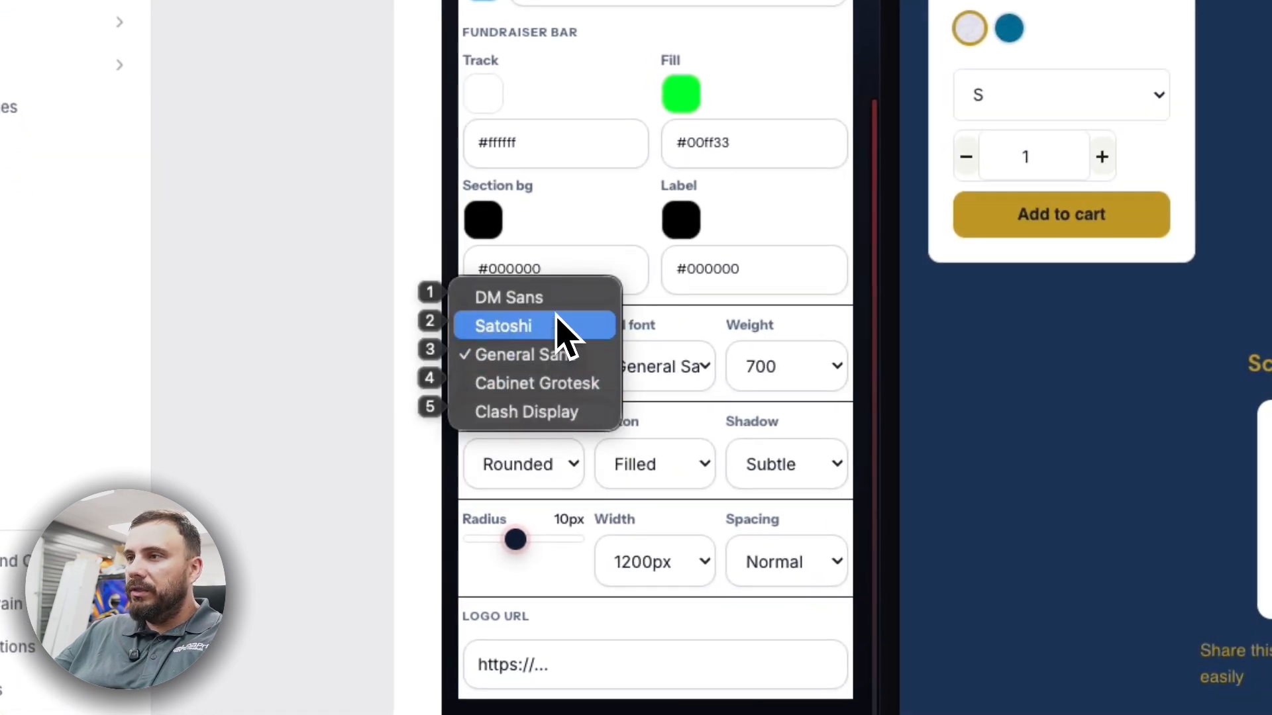
{"action": "left_click", "coordinate": [567, 298]}
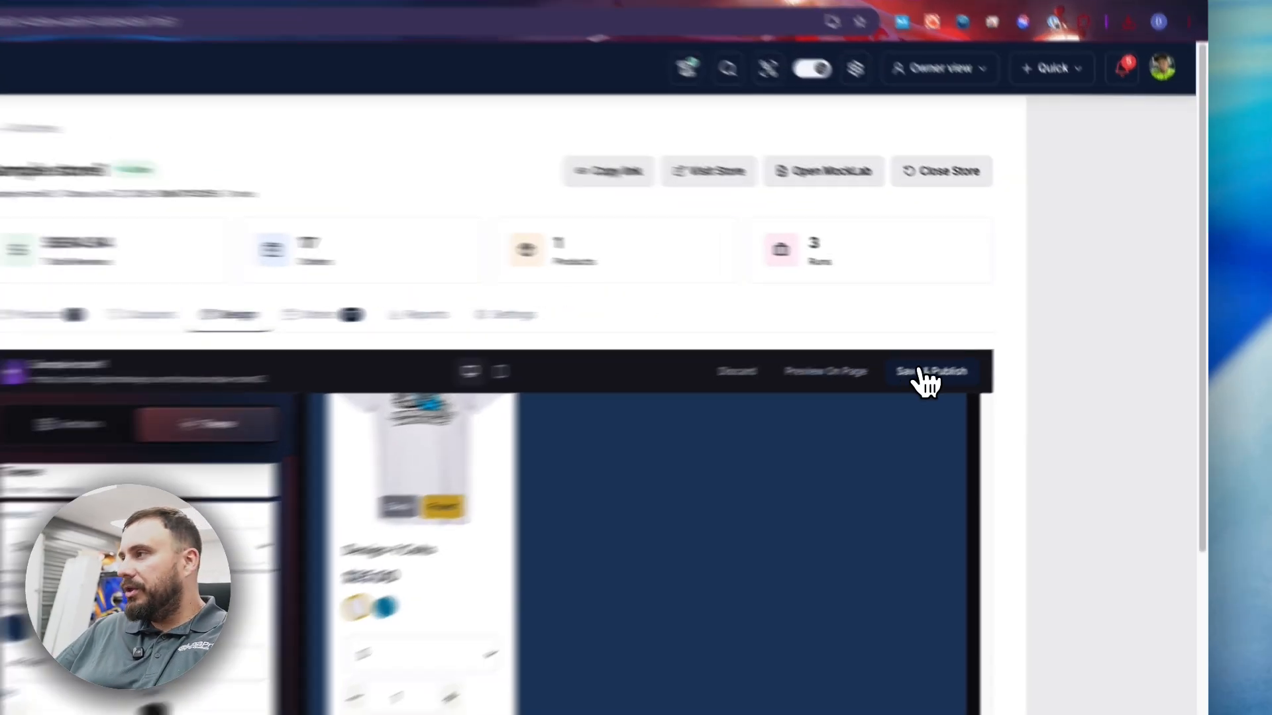
{"action": "left_click", "coordinate": [1011, 349]}
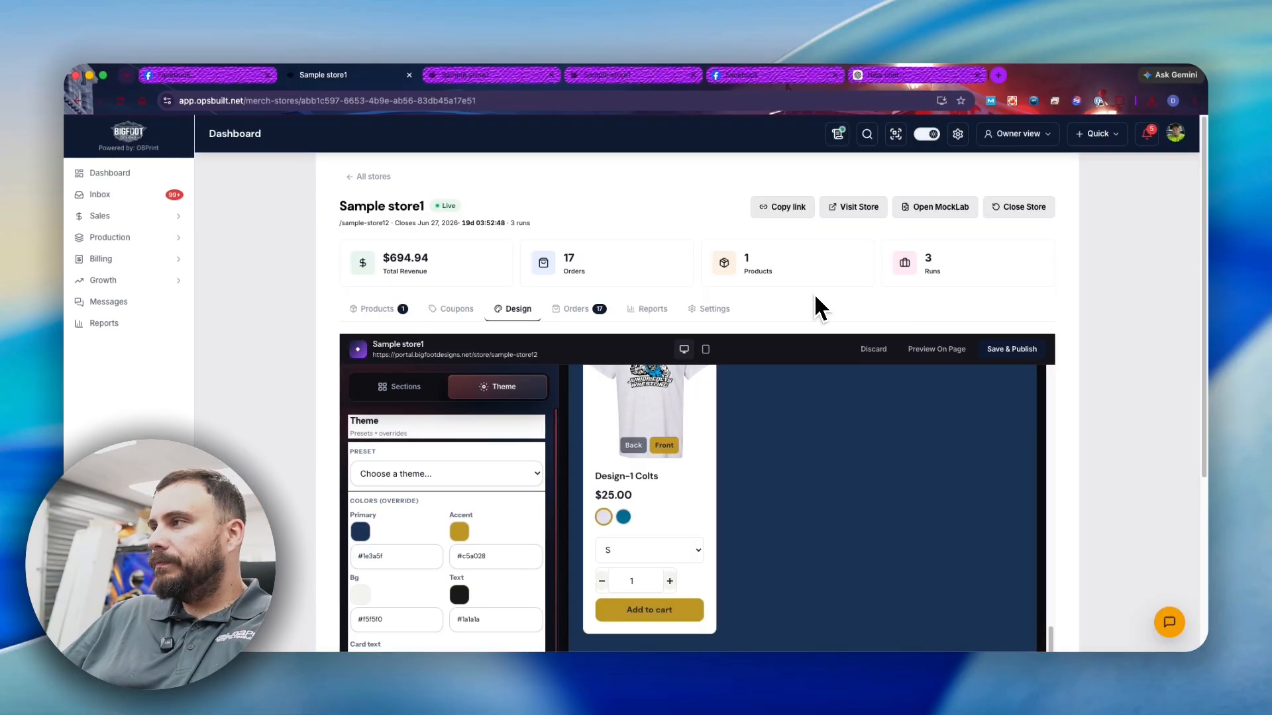
{"action": "scroll", "coordinate": [814, 345], "scroll_direction": "down", "scroll_amount": 3}
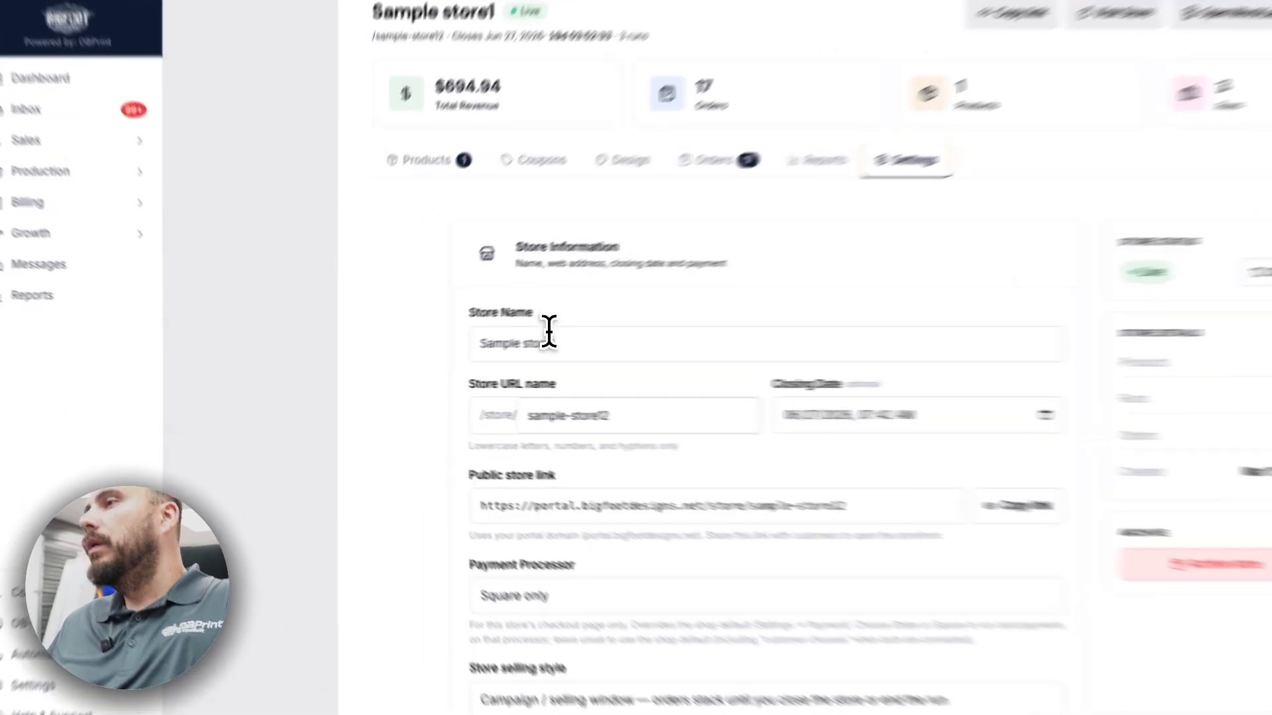
{"action": "triple_click", "coordinate": [461, 351]}
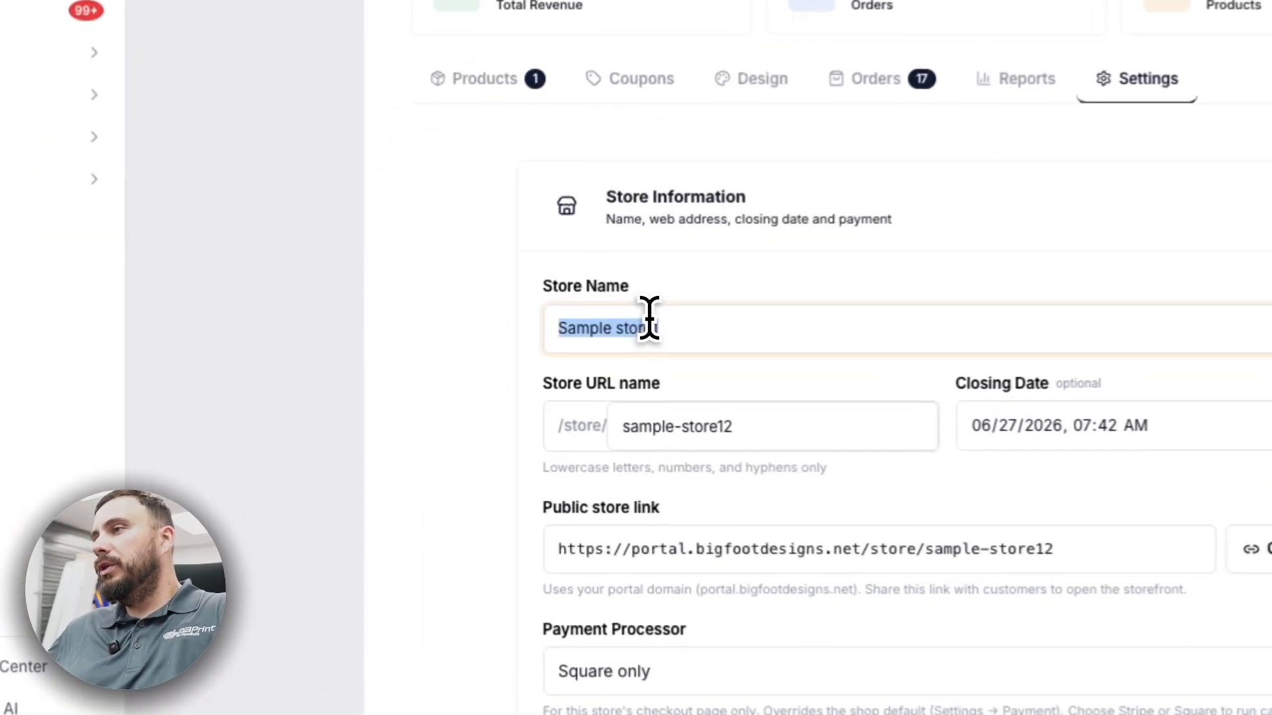
{"action": "left_click", "coordinate": [524, 310]}
{"action": "scroll", "coordinate": [669, 351], "scroll_direction": "down", "scroll_amount": 1}
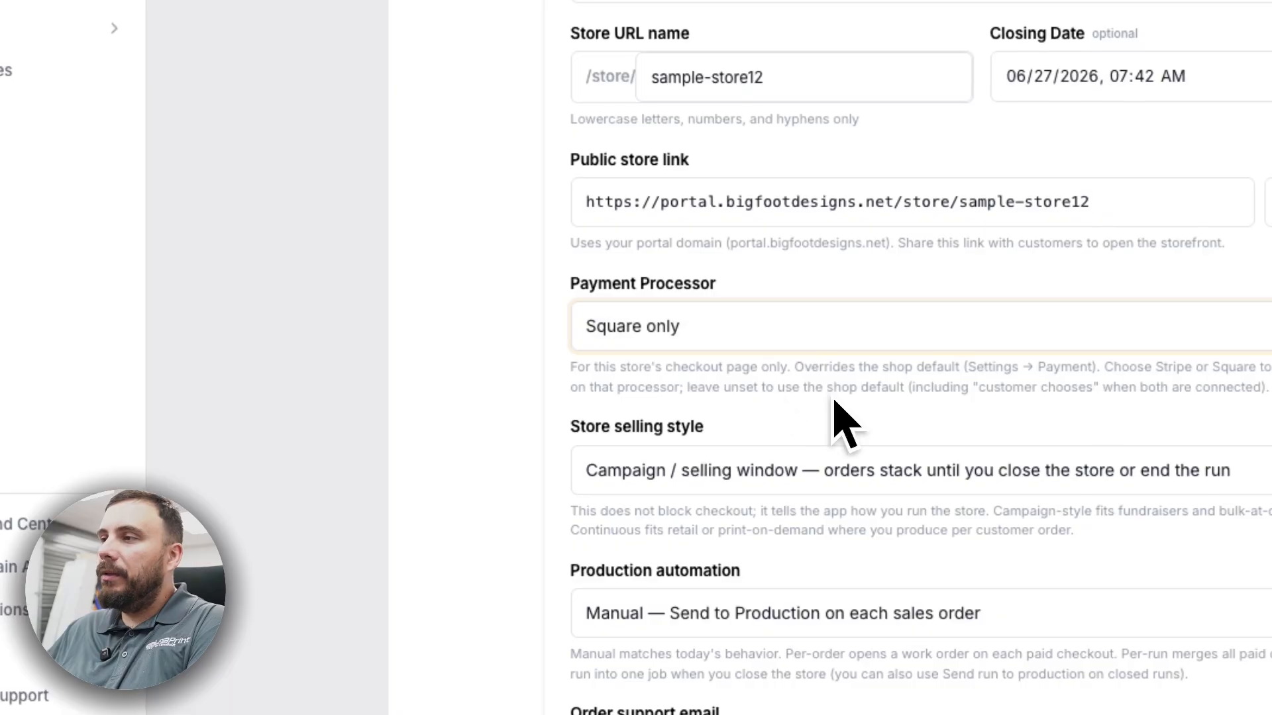
{"action": "left_click", "coordinate": [470, 511]}
{"action": "left_click", "coordinate": [524, 337]}
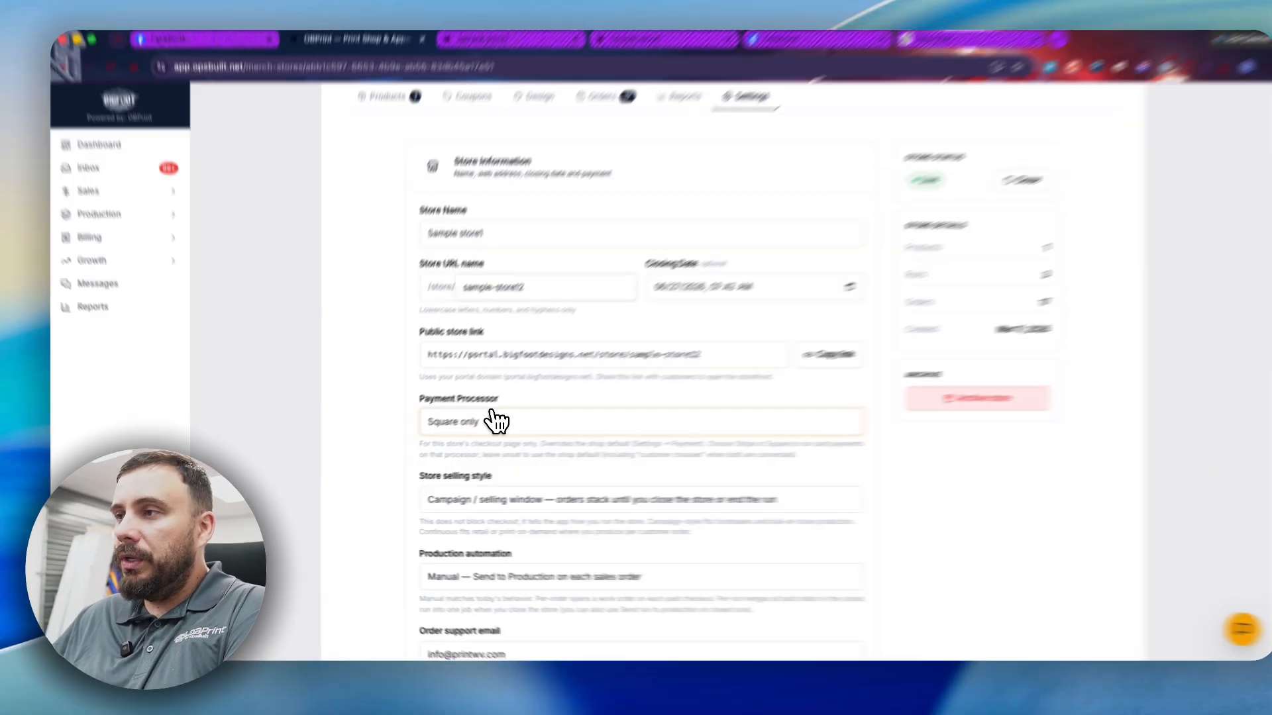
- Leave the payment processor unchanged as Square only
{"action": "left_click", "coordinate": [421, 432]}
{"action": "key", "text": "Escape"}
{"action": "scroll", "coordinate": [704, 457], "scroll_direction": "down", "scroll_amount": 2}
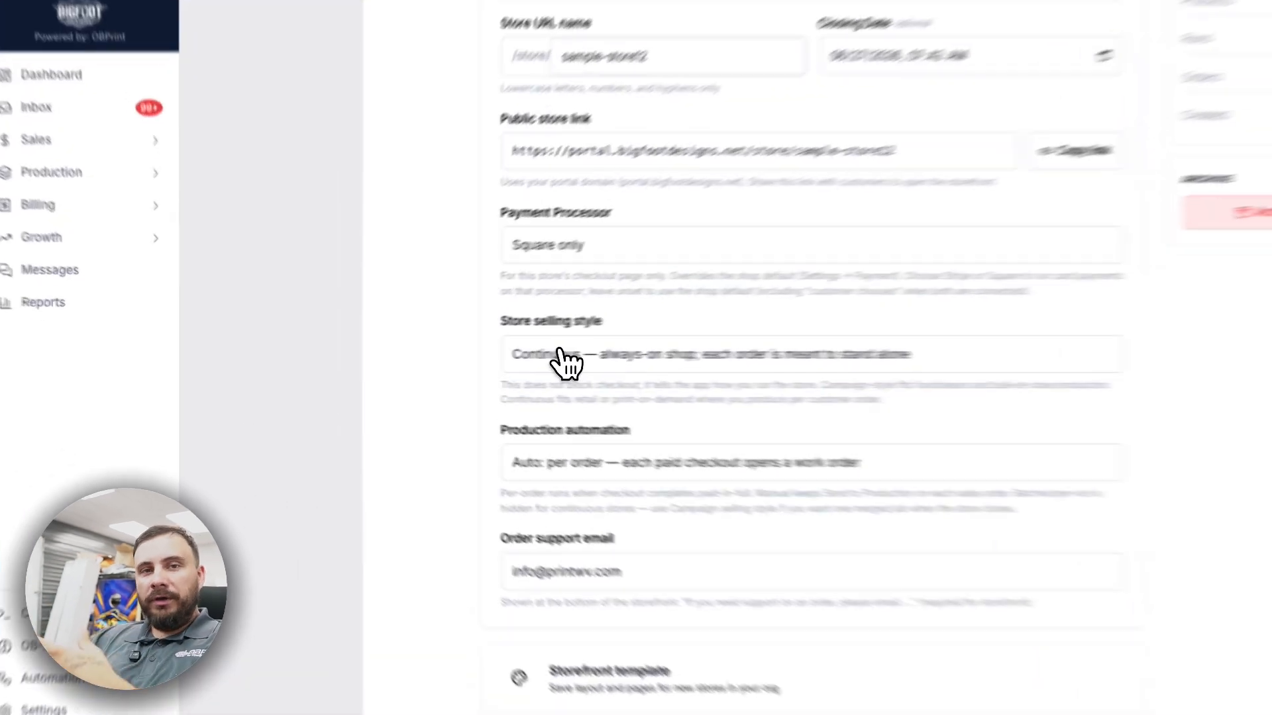
- Set the selling style to Campaign / selling window and bring up the production automation choices
{"action": "left_click", "coordinate": [562, 361]}
{"action": "left_click", "coordinate": [555, 350]}
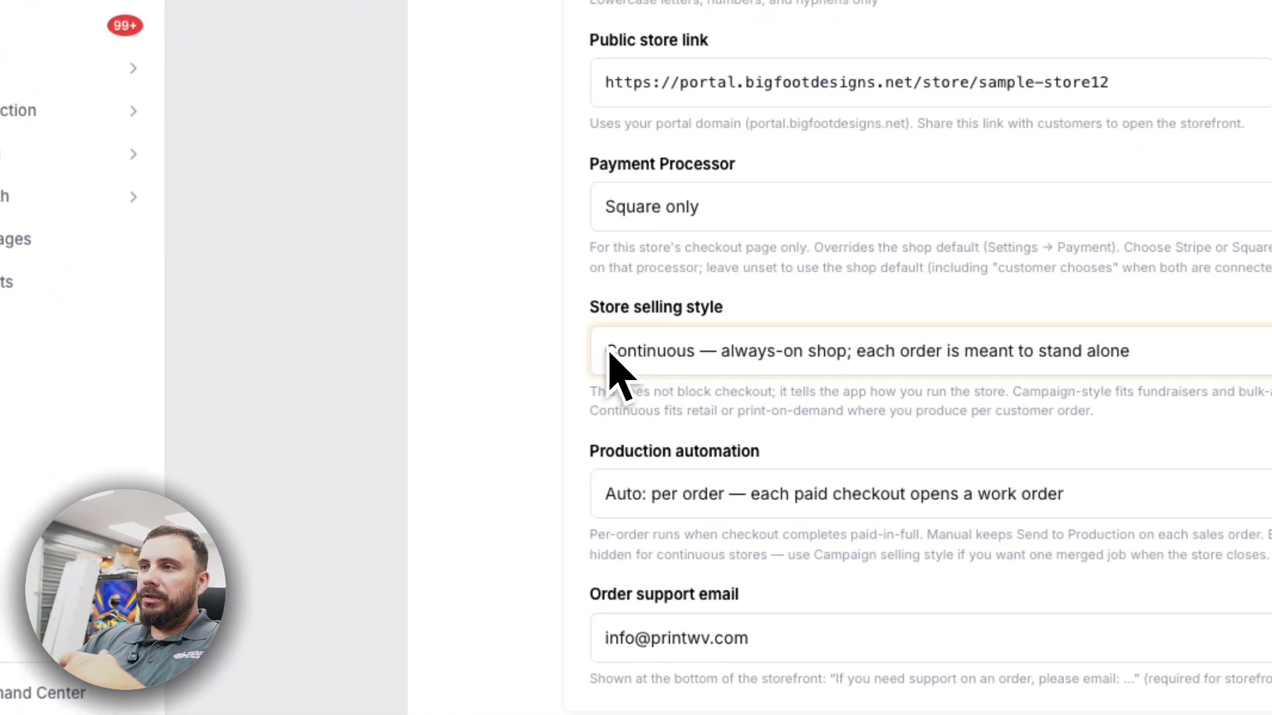
{"action": "left_click", "coordinate": [555, 356]}
{"action": "left_click", "coordinate": [646, 322]}
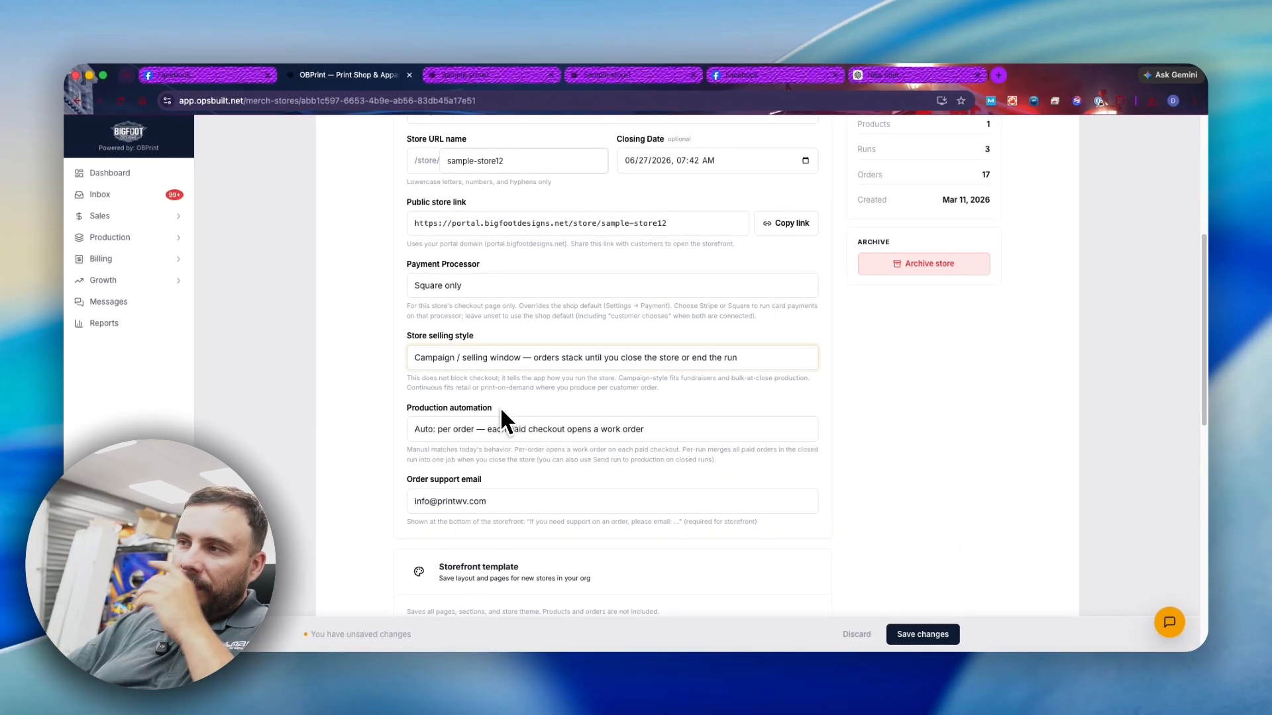
{"action": "left_click", "coordinate": [497, 429]}
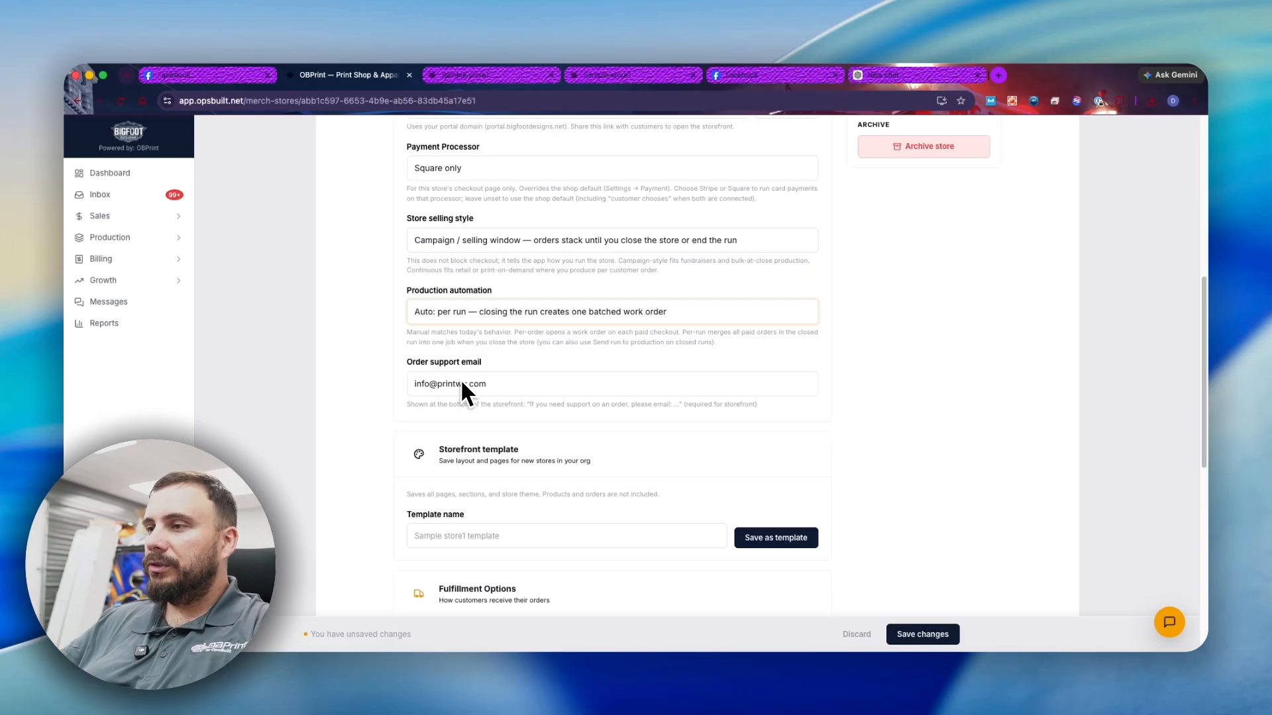
{"action": "scroll", "coordinate": [460, 379], "scroll_direction": "down", "scroll_amount": 2}
{"action": "scroll", "coordinate": [398, 371], "scroll_direction": "down", "scroll_amount": 5}
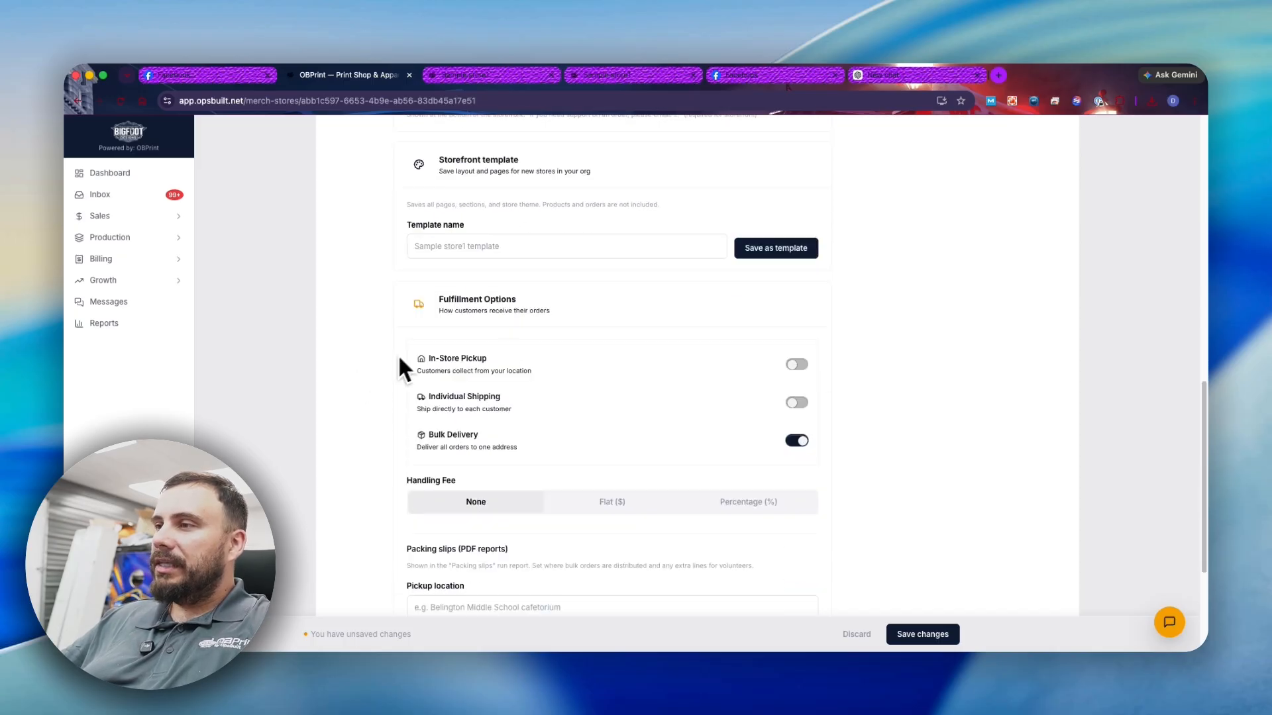
{"action": "scroll", "coordinate": [563, 357], "scroll_direction": "up", "scroll_amount": 2}
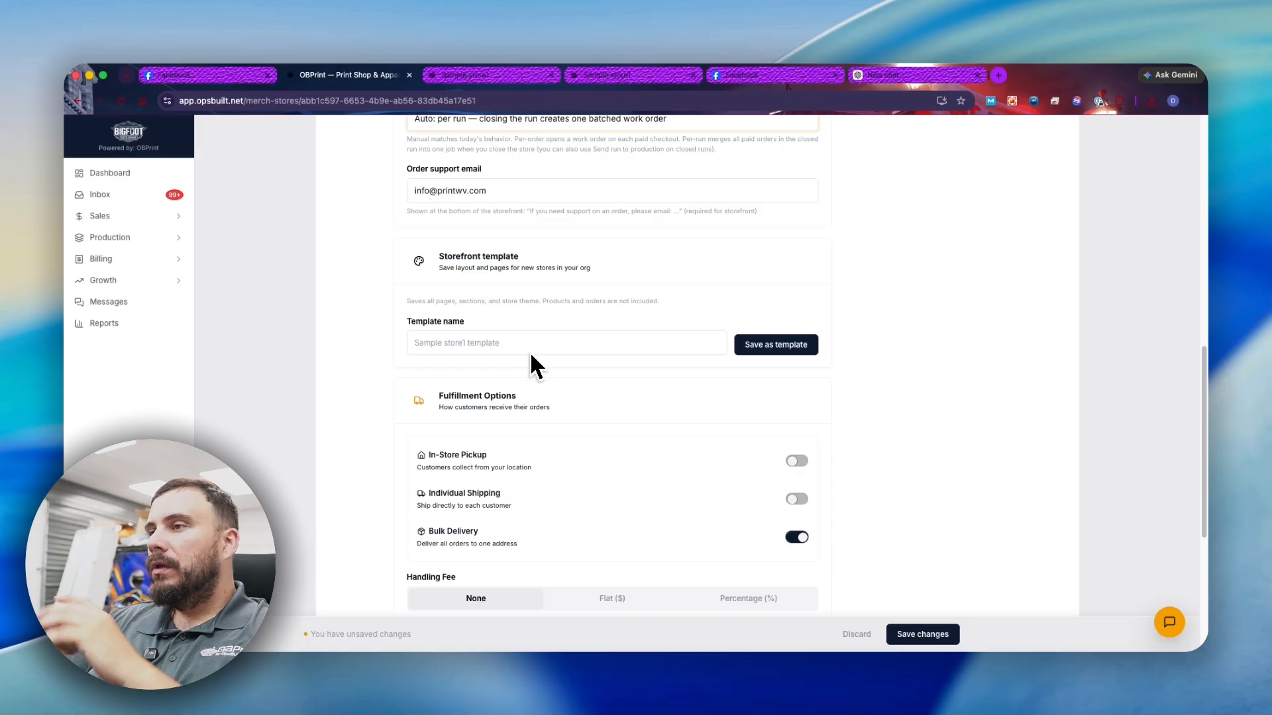
{"action": "scroll", "coordinate": [553, 387], "scroll_direction": "down", "scroll_amount": 3}
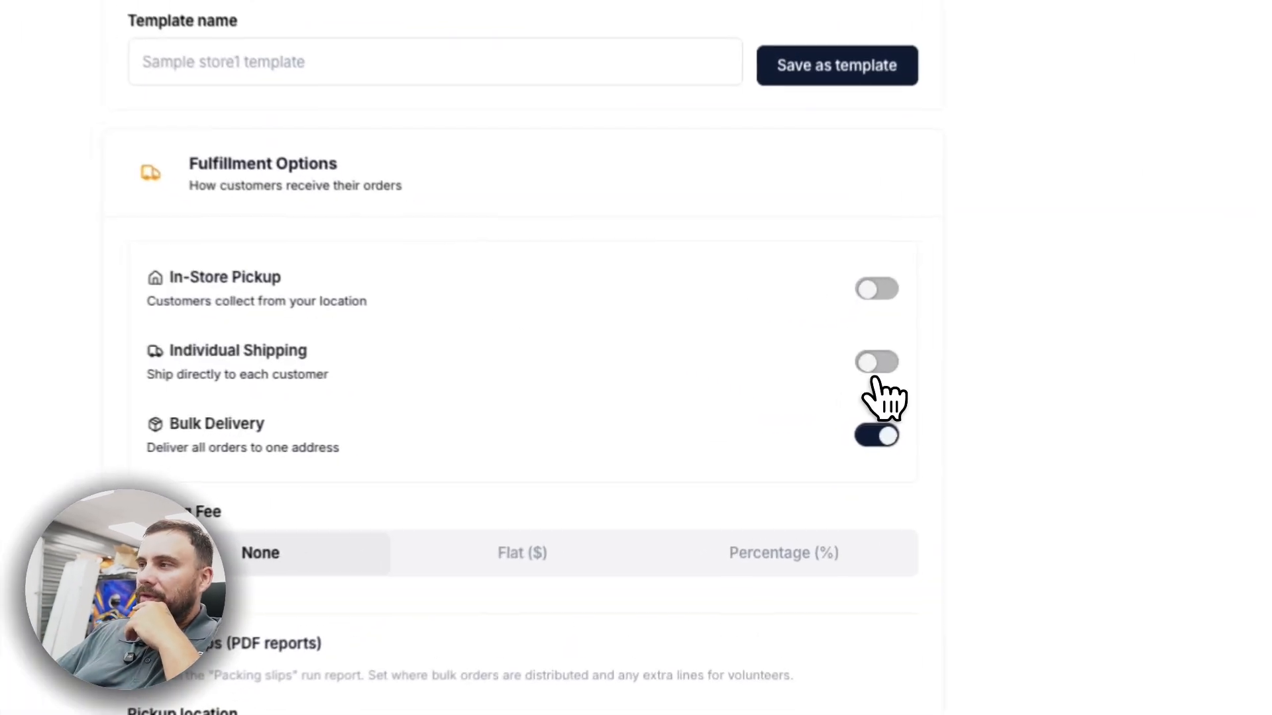
{"action": "left_click", "coordinate": [796, 396]}
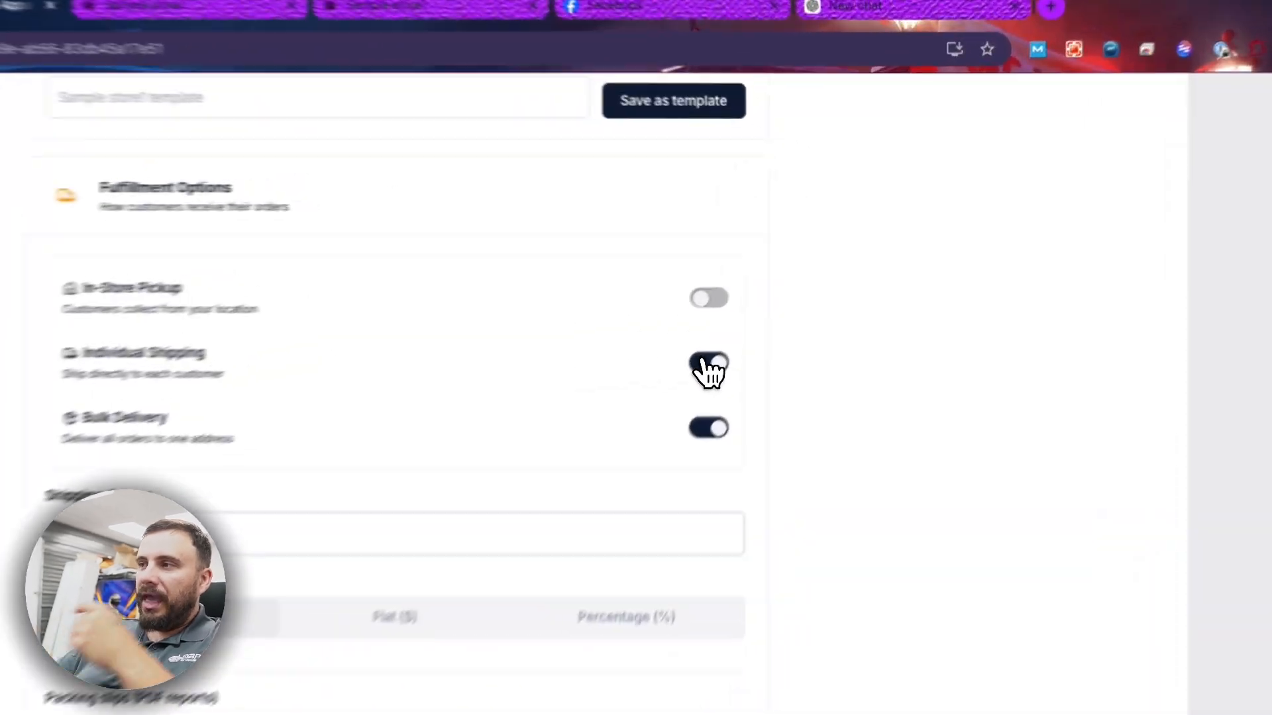
{"action": "left_click", "coordinate": [797, 286]}
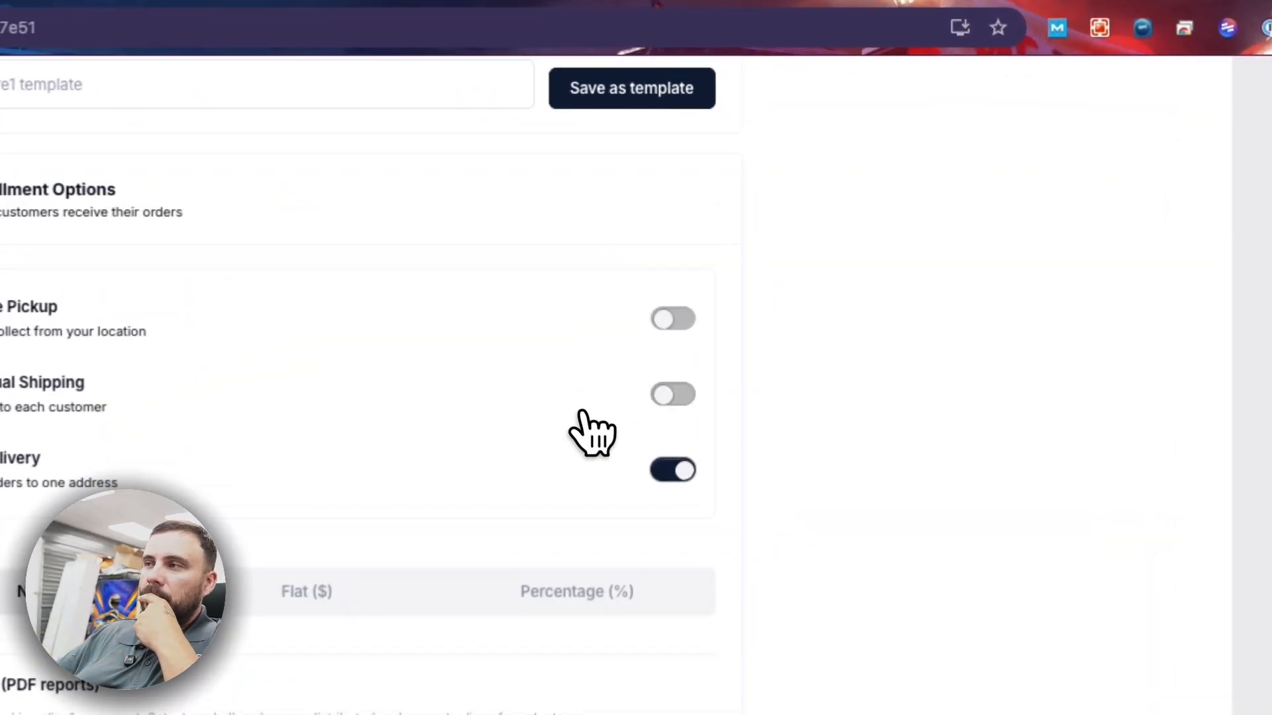
{"action": "left_click", "coordinate": [668, 321]}
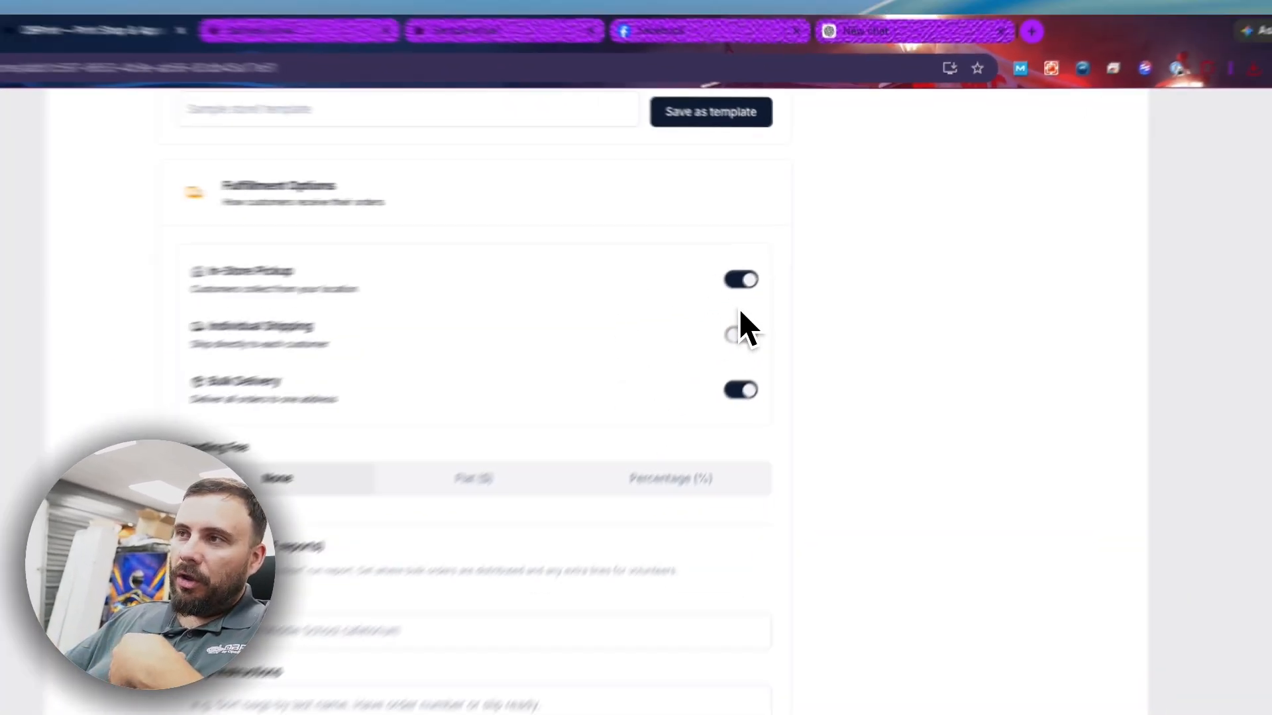
{"action": "scroll", "coordinate": [716, 334], "scroll_direction": "down", "scroll_amount": 2}
{"action": "scroll", "coordinate": [716, 334], "scroll_direction": "up", "scroll_amount": 2}
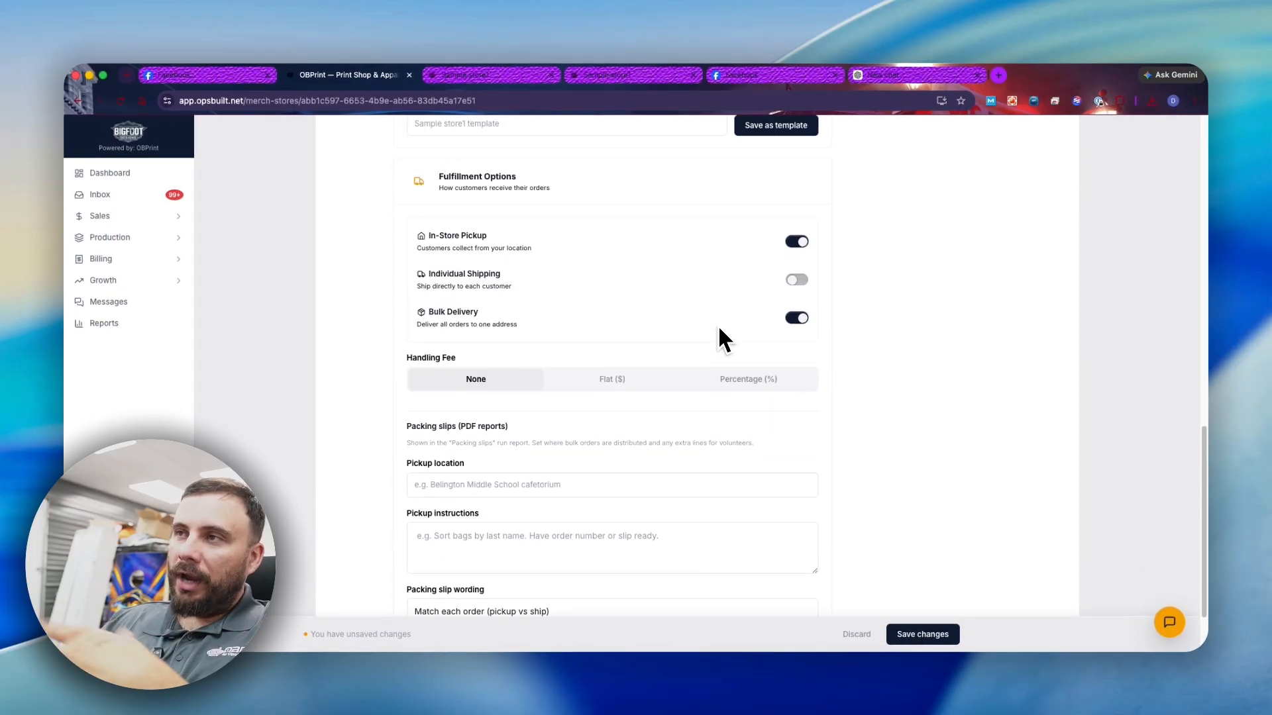
{"action": "left_click", "coordinate": [790, 245]}
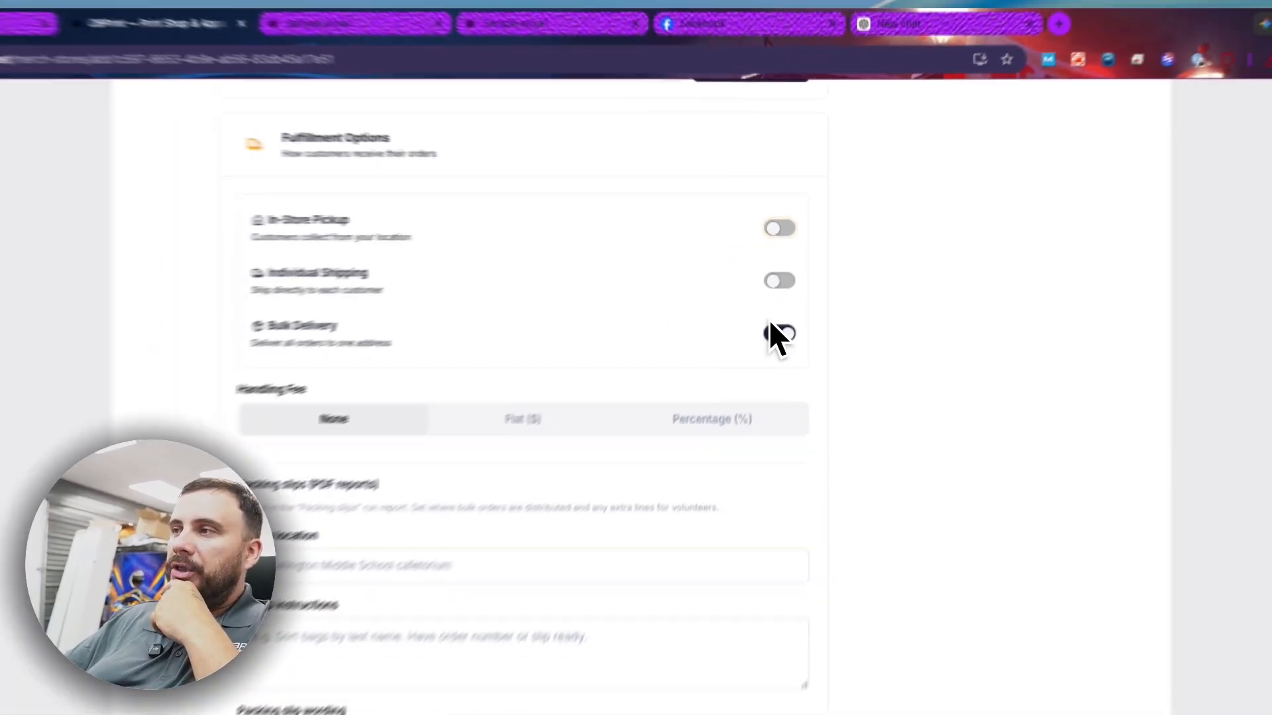
{"action": "scroll", "coordinate": [719, 316], "scroll_direction": "down", "scroll_amount": 1}
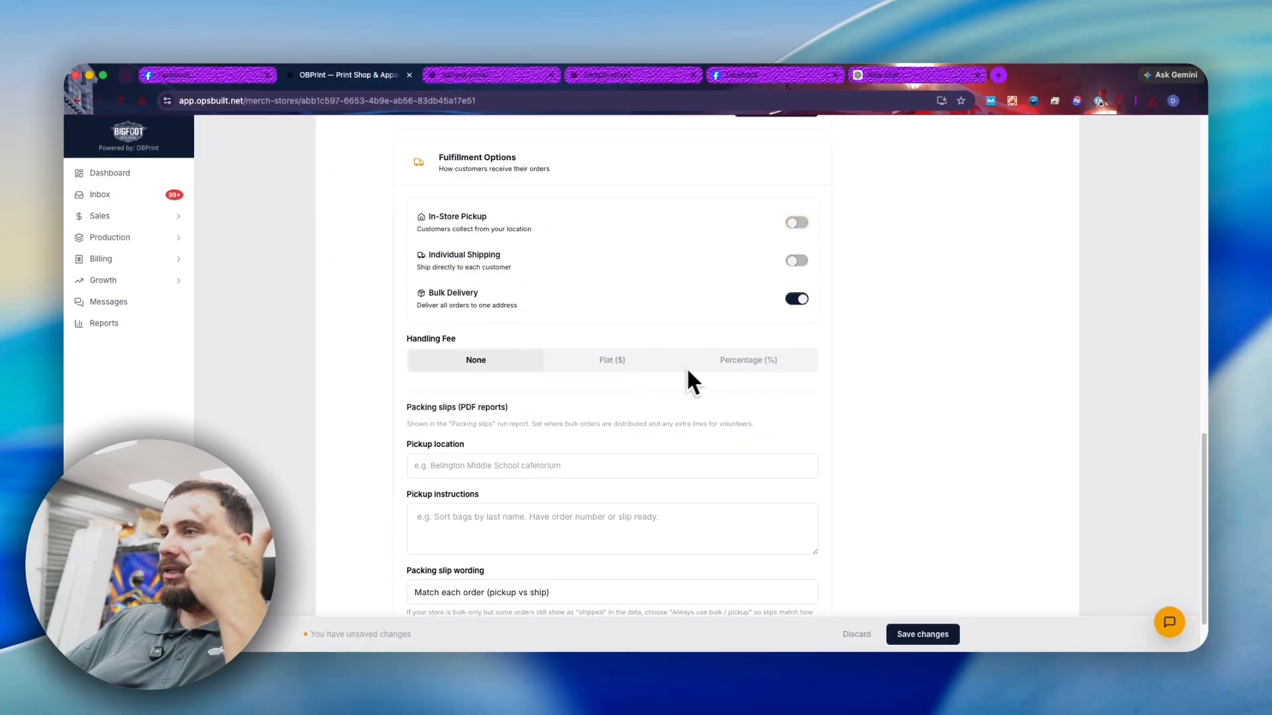
{"action": "scroll", "coordinate": [689, 381], "scroll_direction": "down", "scroll_amount": 2}
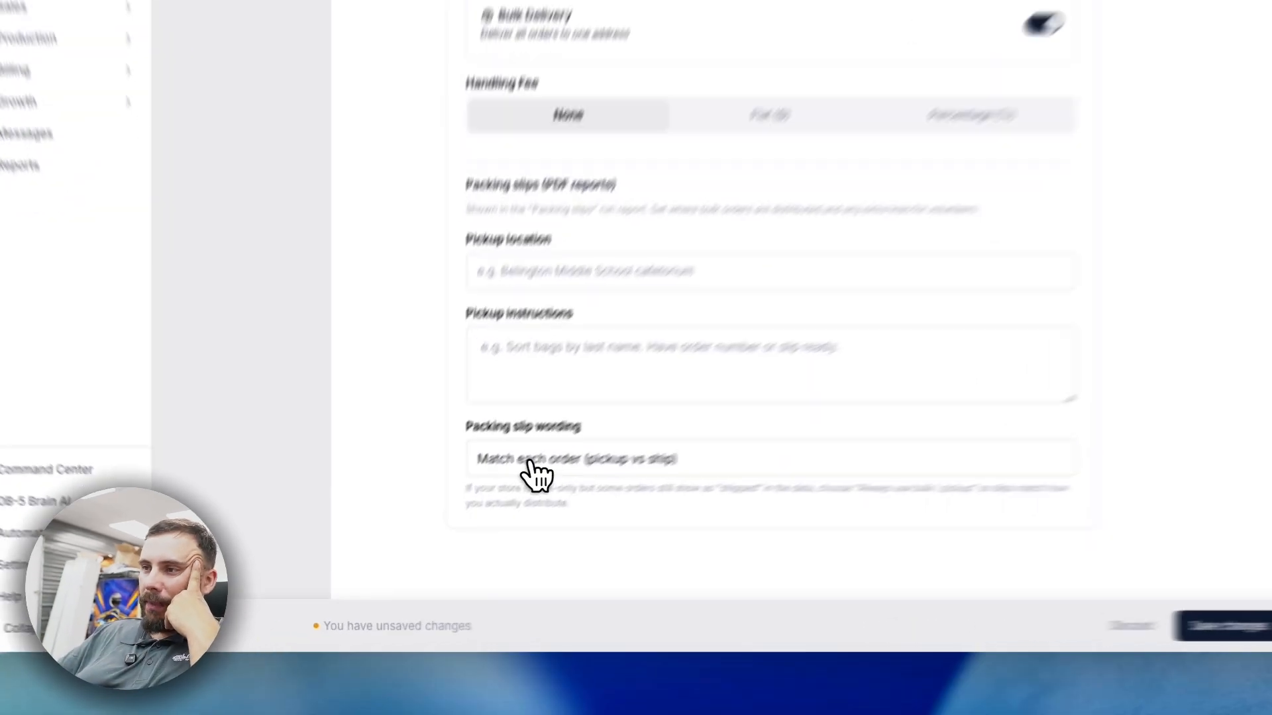
{"action": "left_click", "coordinate": [460, 521]}
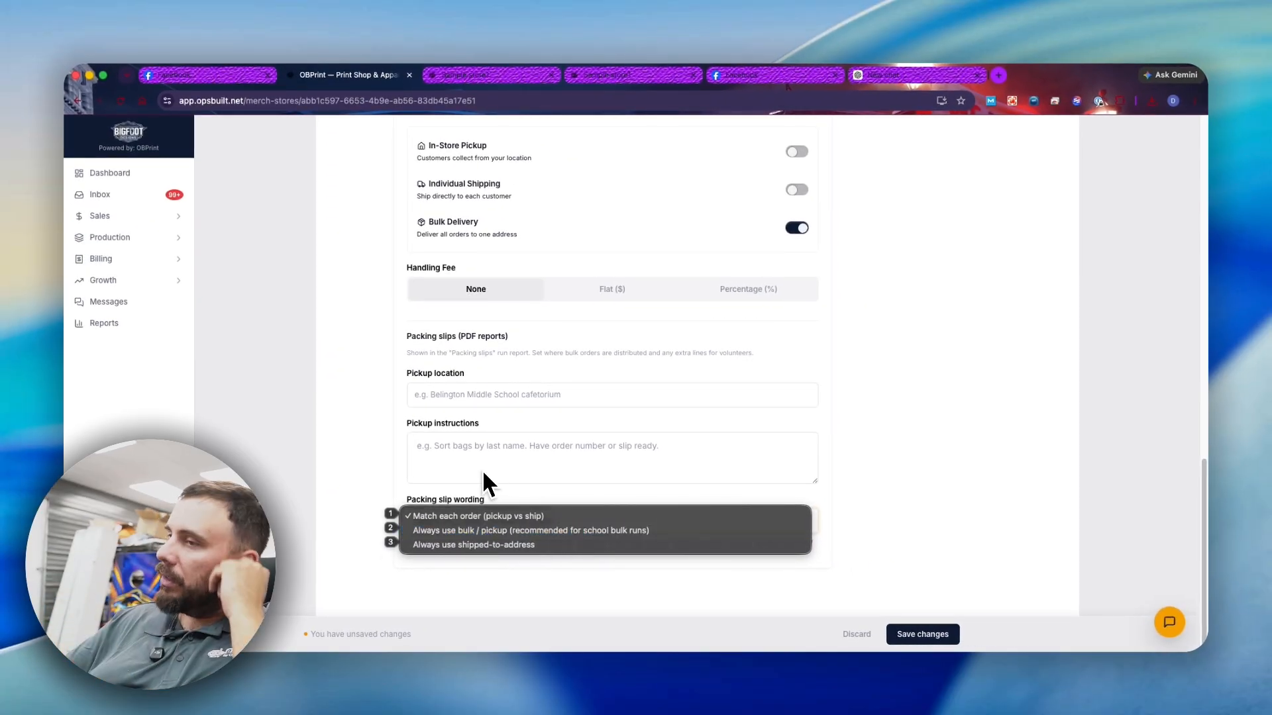
{"action": "left_click", "coordinate": [428, 476]}
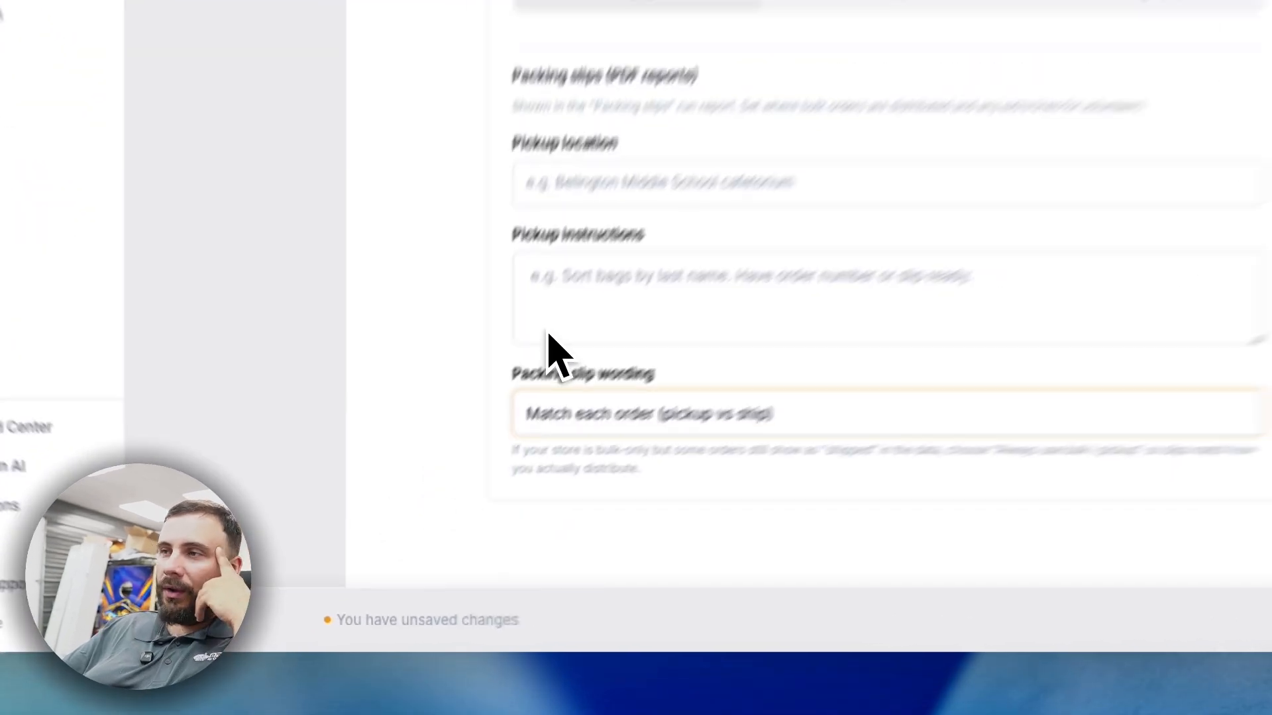
{"action": "scroll", "coordinate": [433, 464], "scroll_direction": "up", "scroll_amount": 10}
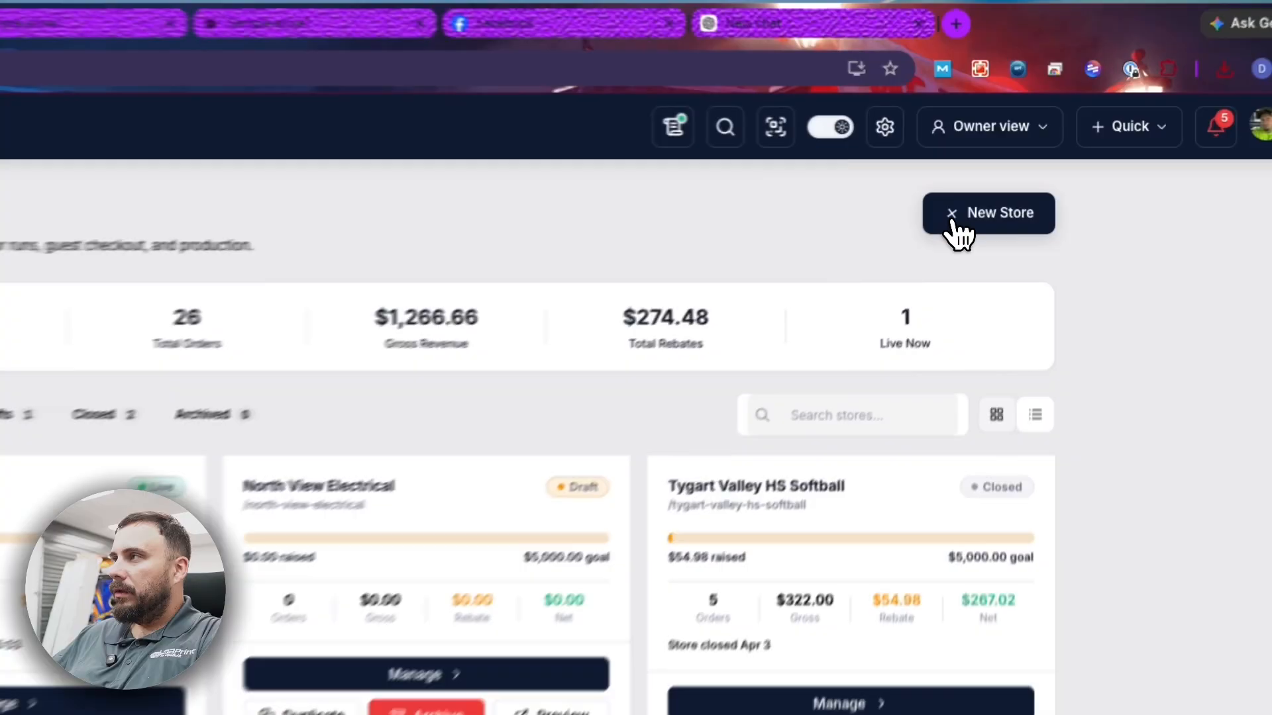
- Create a blank Fundraiser / drop store named 'Test store #2' using a Campaign / selling window
{"action": "left_click", "coordinate": [954, 224]}
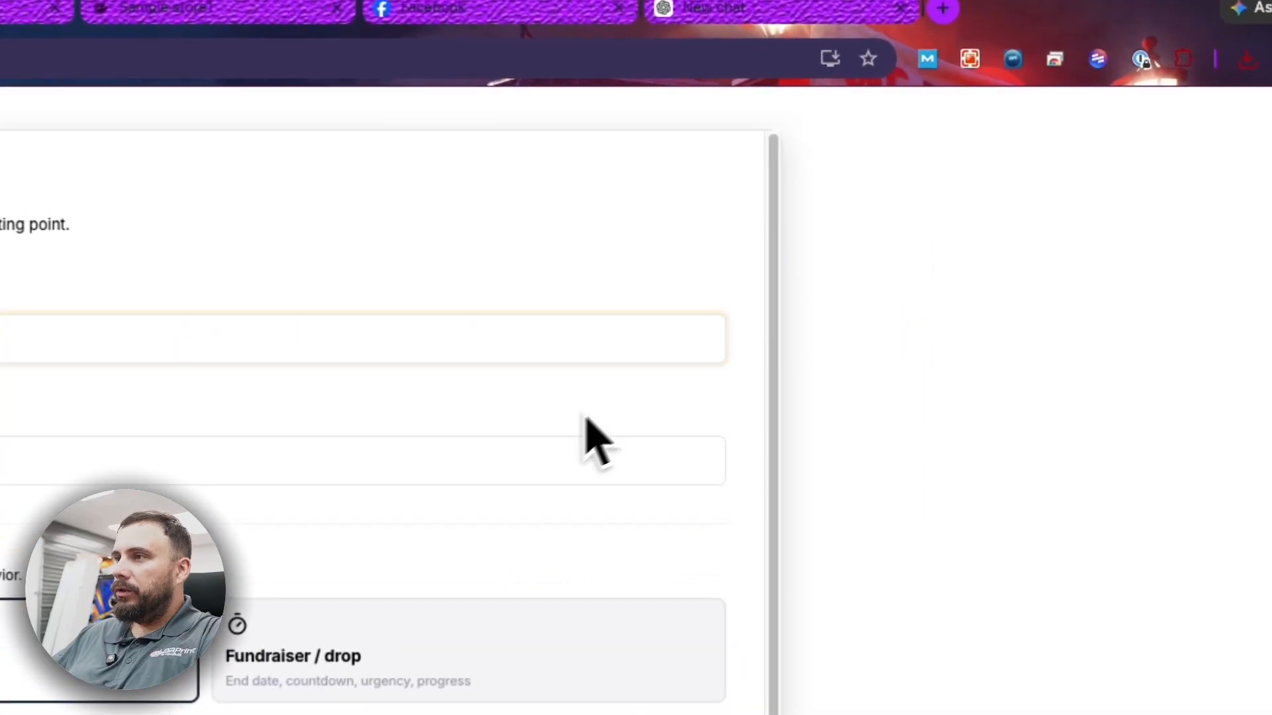
{"action": "type", "text": "Test stor"}
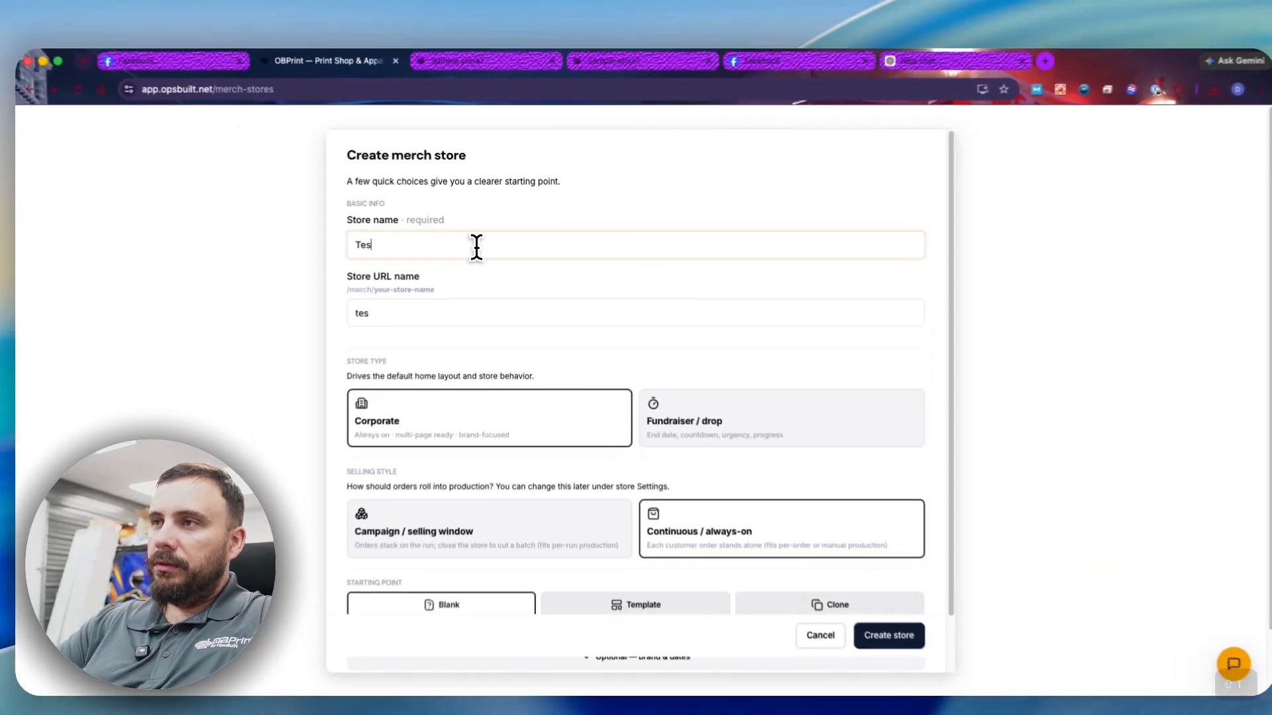
{"action": "type", "text": "e #2"}
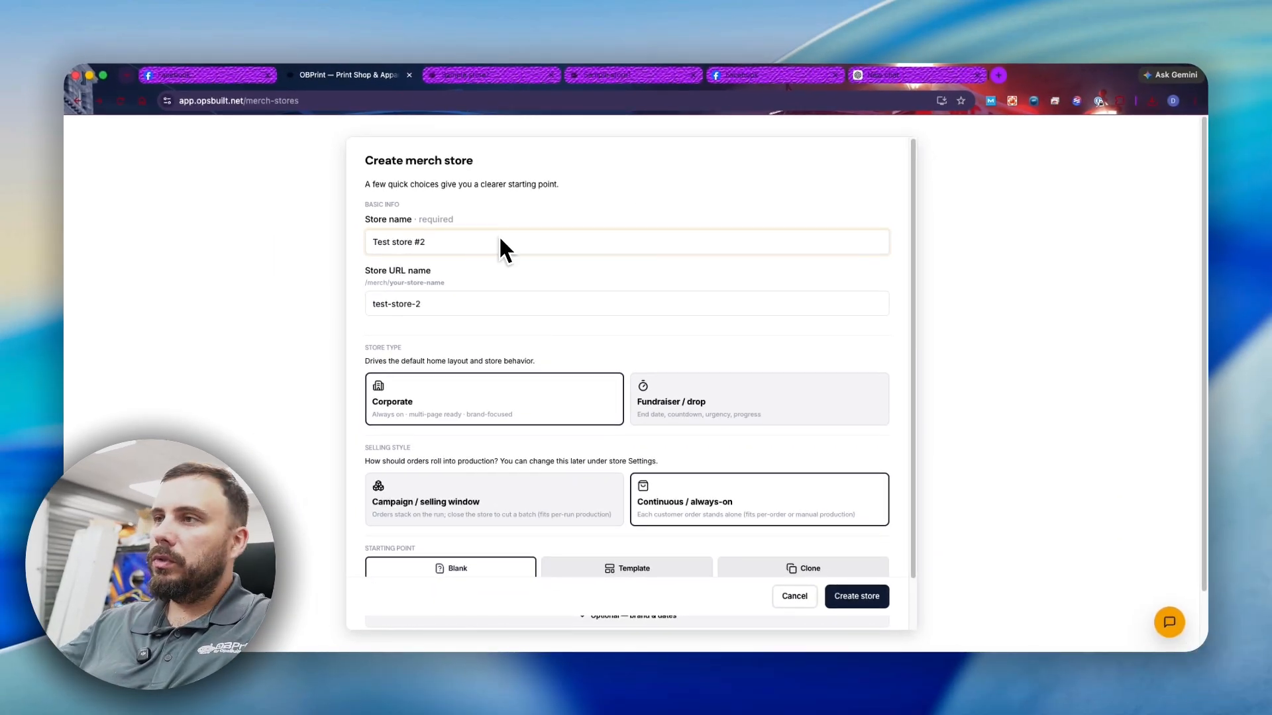
{"action": "scroll", "coordinate": [438, 317], "scroll_direction": "down", "scroll_amount": 2}
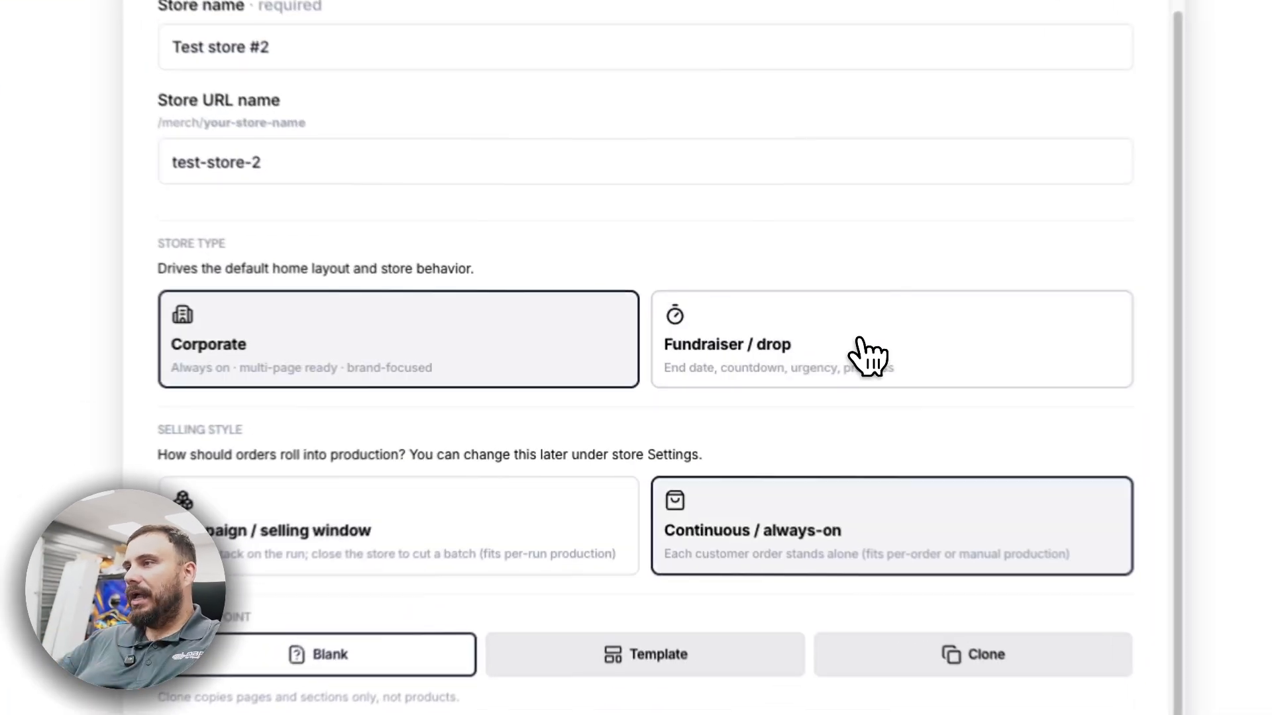
{"action": "left_click", "coordinate": [745, 361]}
{"action": "left_click", "coordinate": [467, 448]}
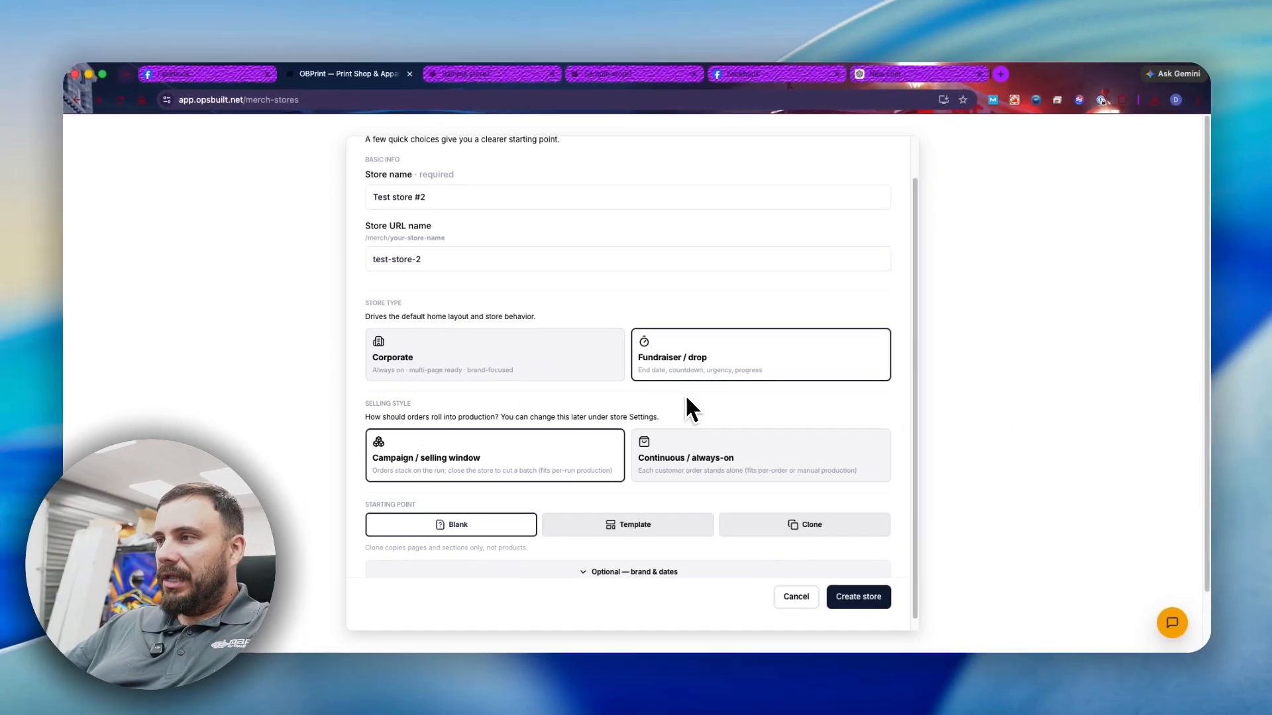
{"action": "scroll", "coordinate": [405, 451], "scroll_direction": "down", "scroll_amount": 1}
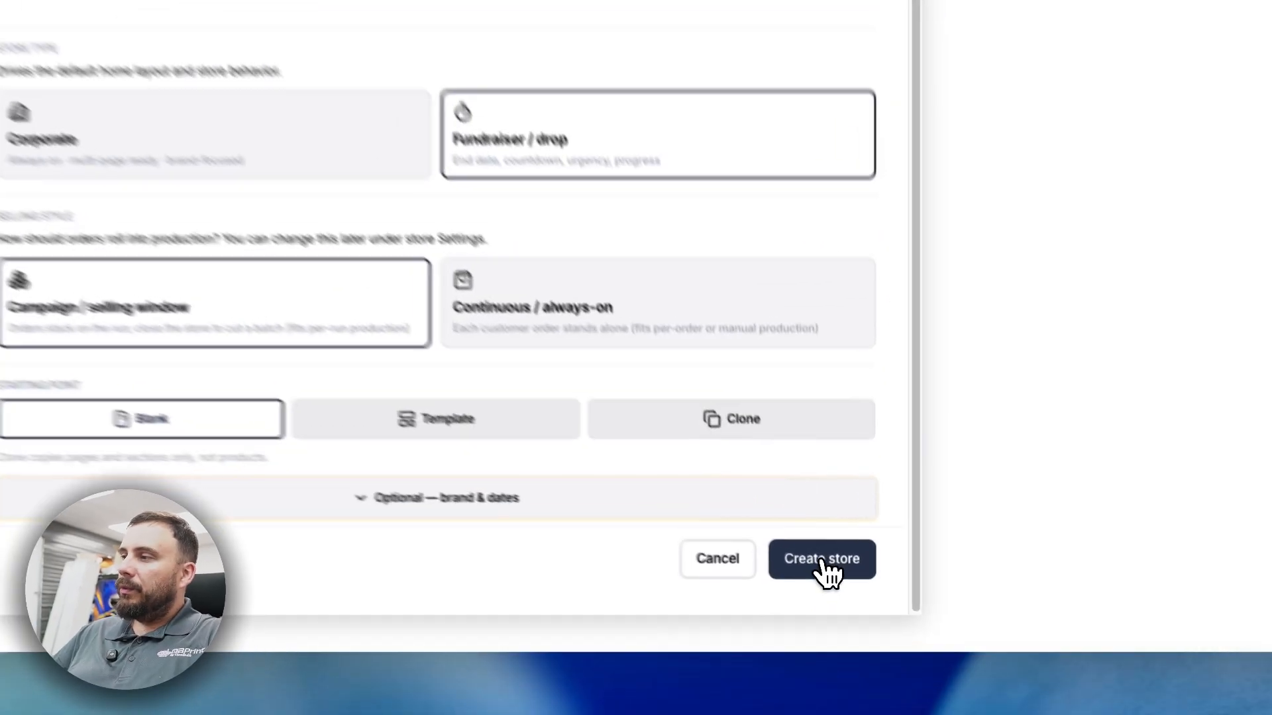
{"action": "left_click", "coordinate": [868, 586]}
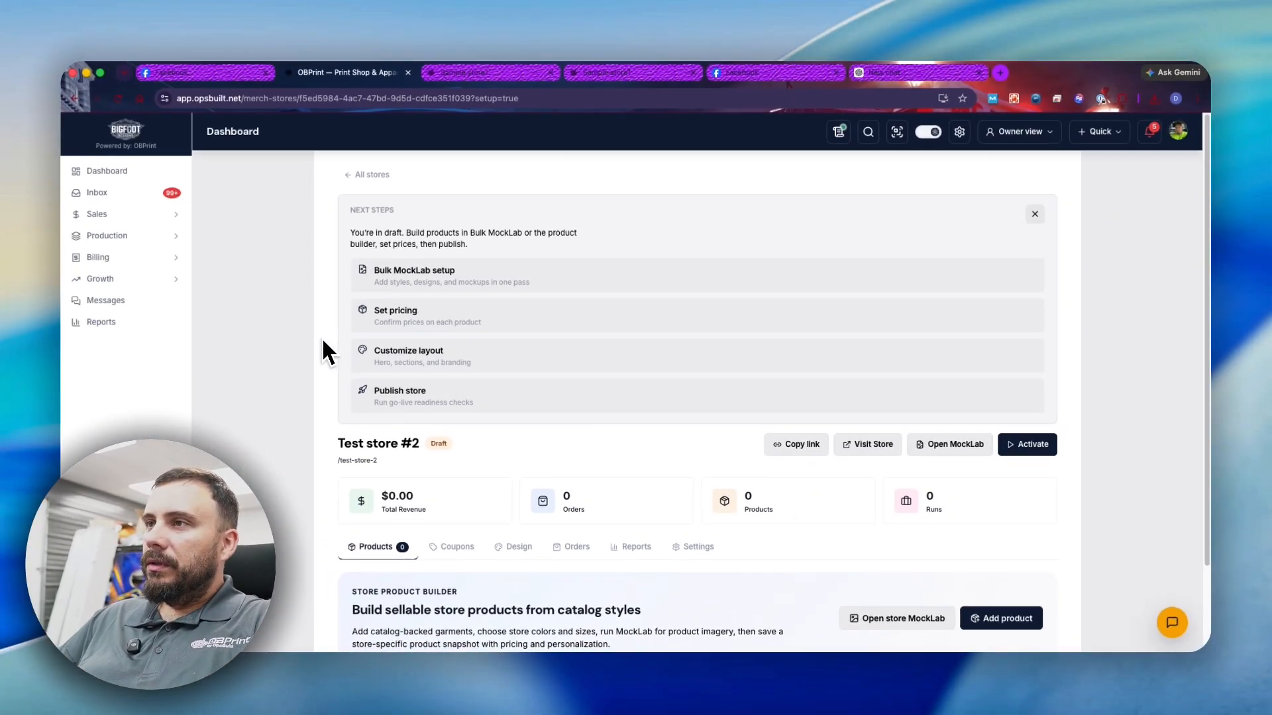
- Add the Gildan 5000 t-shirt in Azalea and Black to Test store #2
{"action": "scroll", "coordinate": [443, 349], "scroll_direction": "down", "scroll_amount": 3}
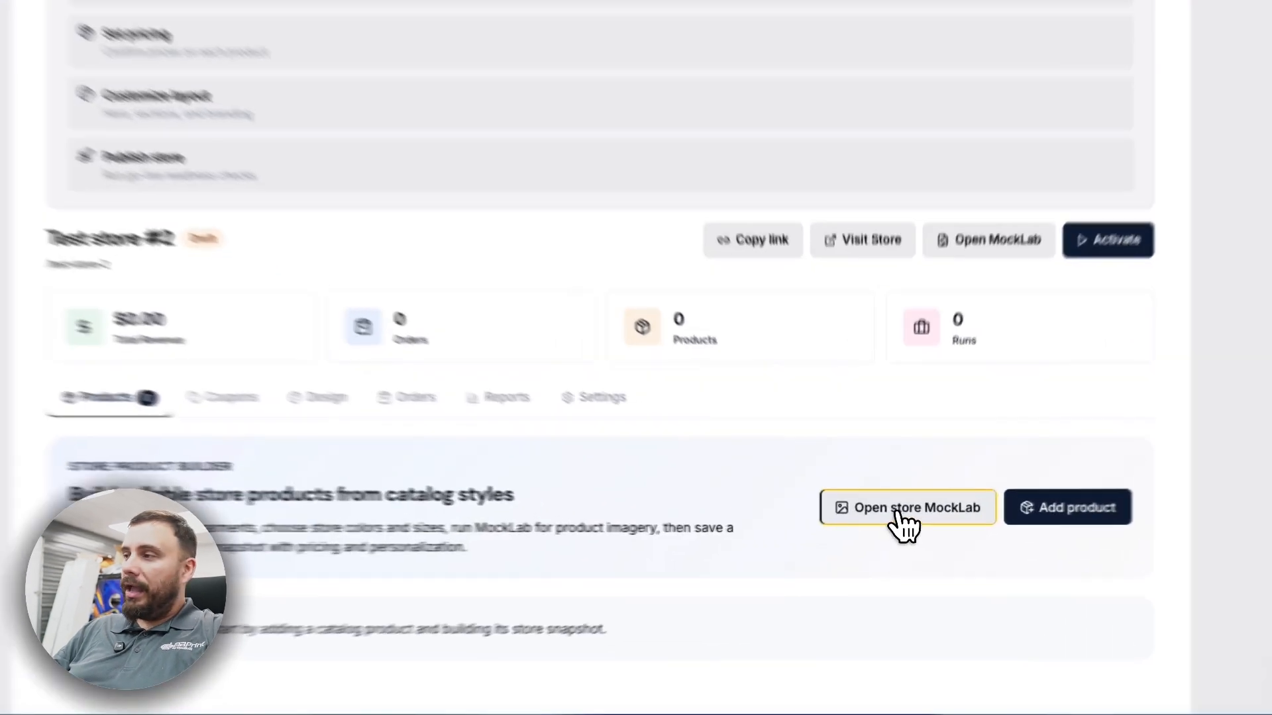
{"action": "left_click", "coordinate": [898, 526]}
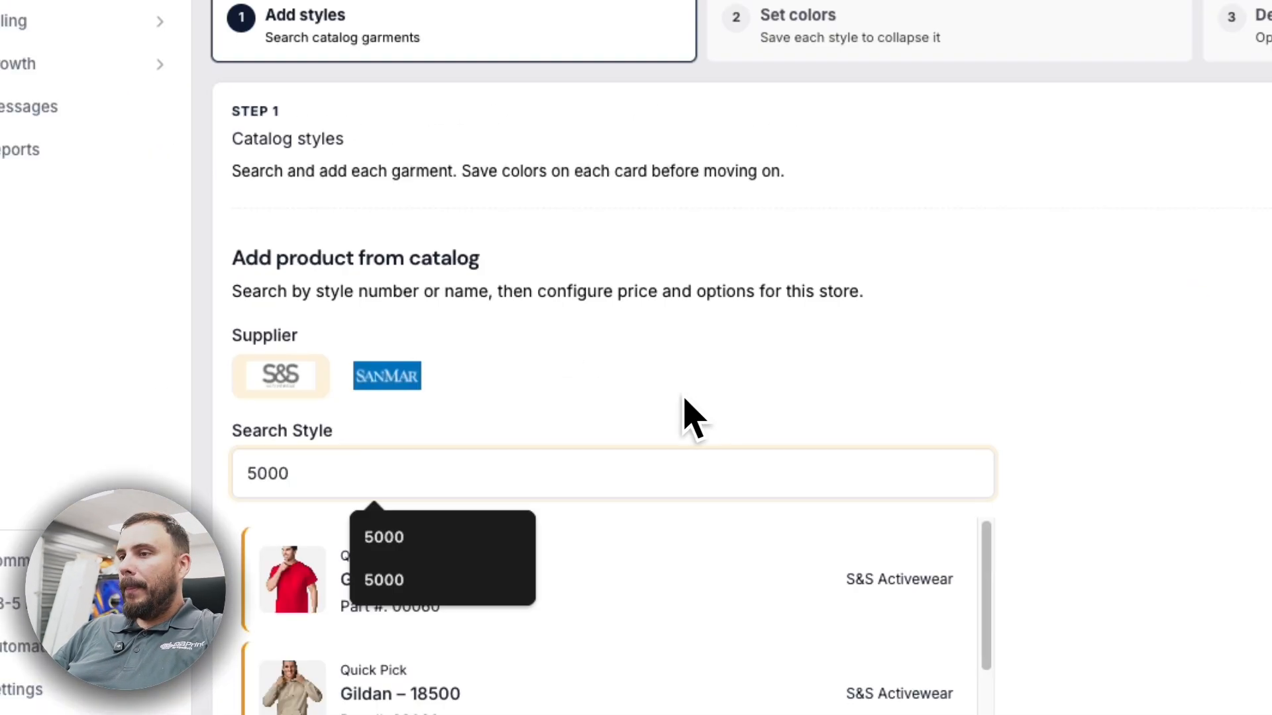
{"action": "left_click", "coordinate": [669, 429]}
{"action": "left_click", "coordinate": [430, 255]}
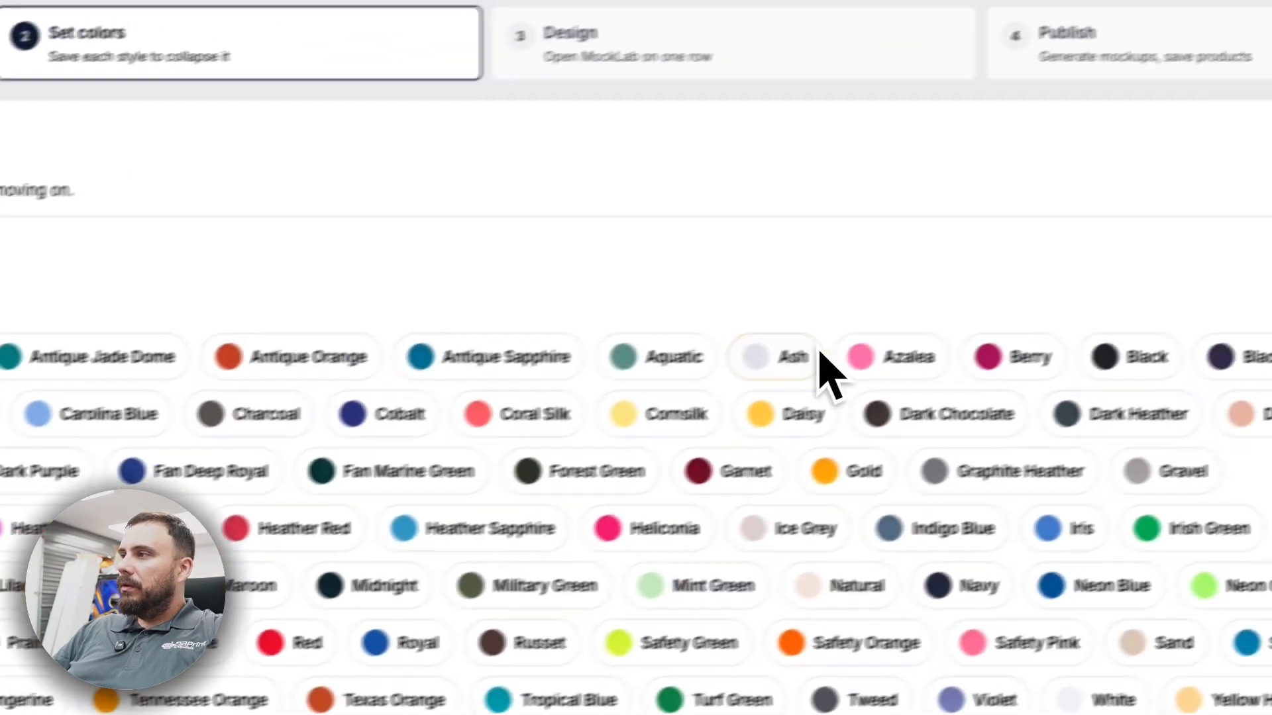
{"action": "left_click", "coordinate": [824, 371]}
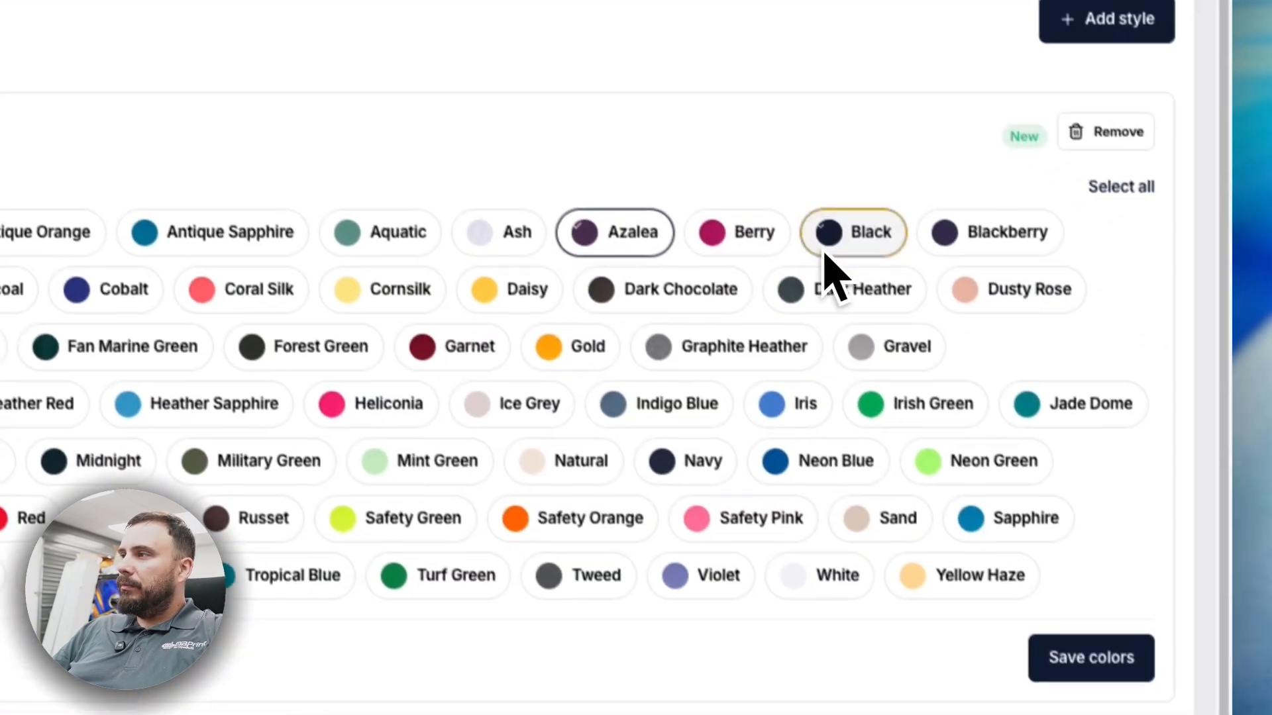
{"action": "left_click", "coordinate": [824, 253]}
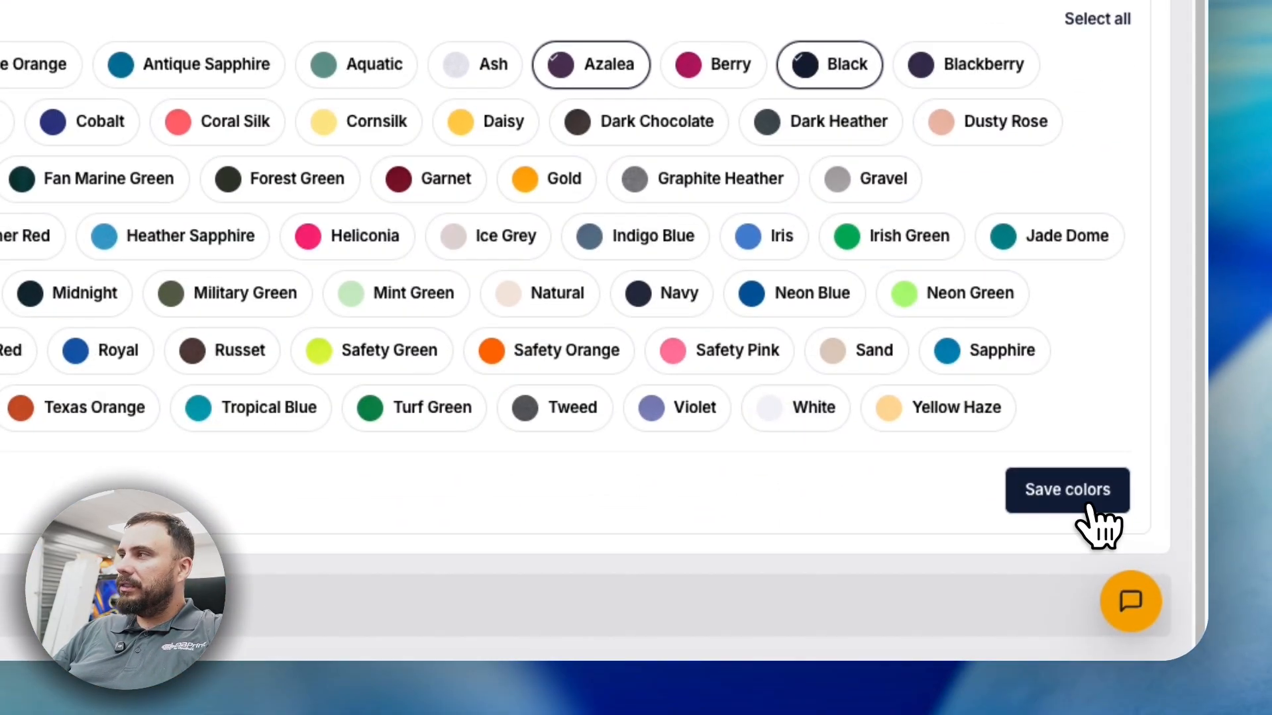
{"action": "left_click", "coordinate": [1073, 659]}
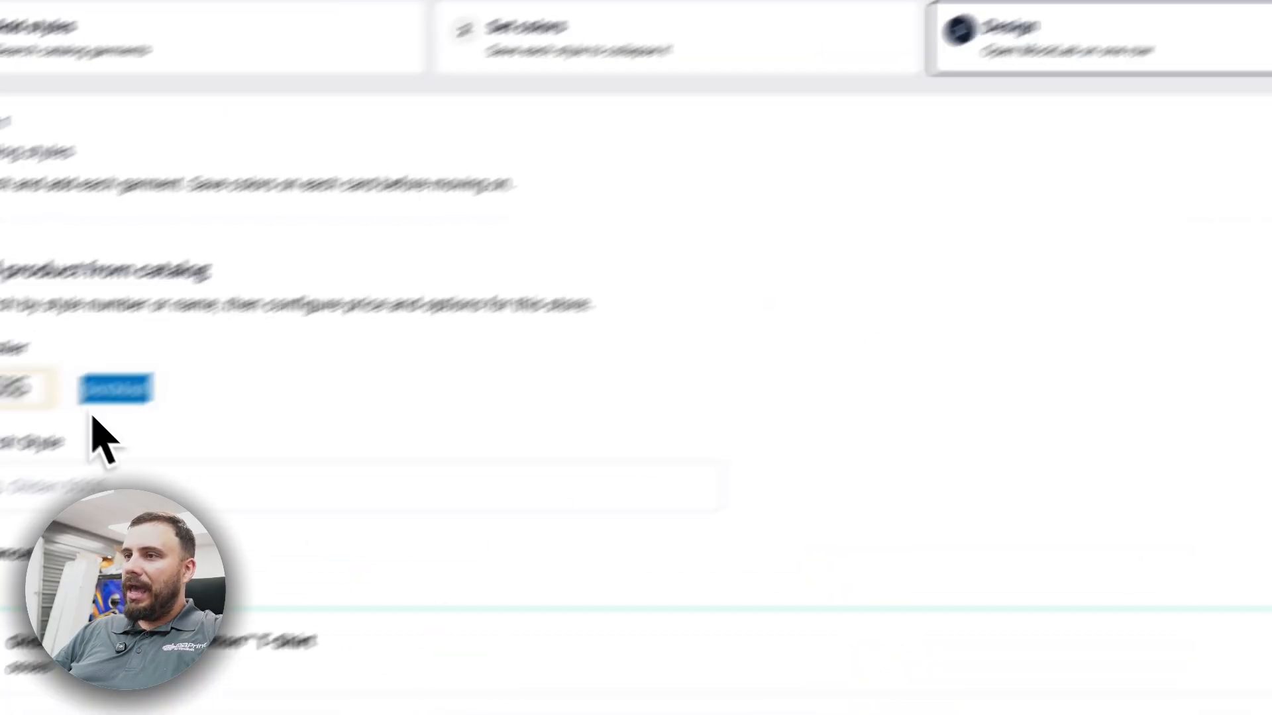
- Add the Gildan 18500 hoodie in Black
{"action": "left_click", "coordinate": [520, 426]}
{"action": "left_click", "coordinate": [567, 593]}
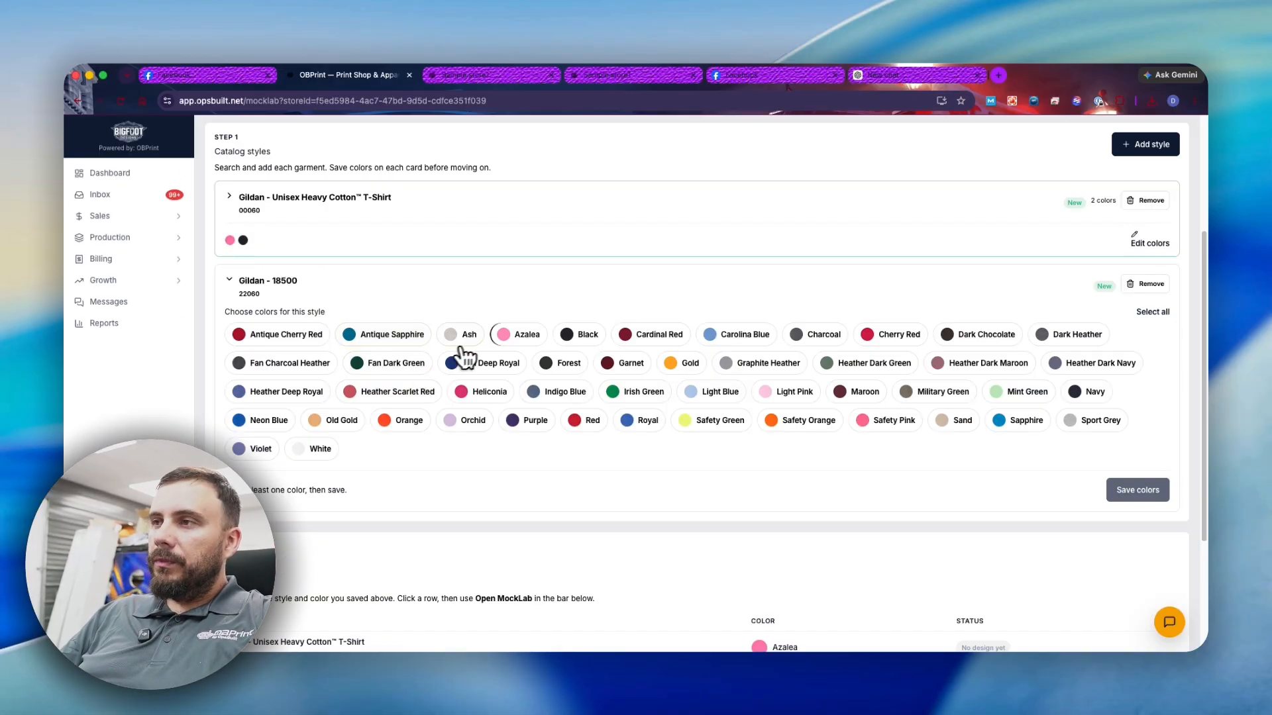
{"action": "left_click", "coordinate": [567, 334]}
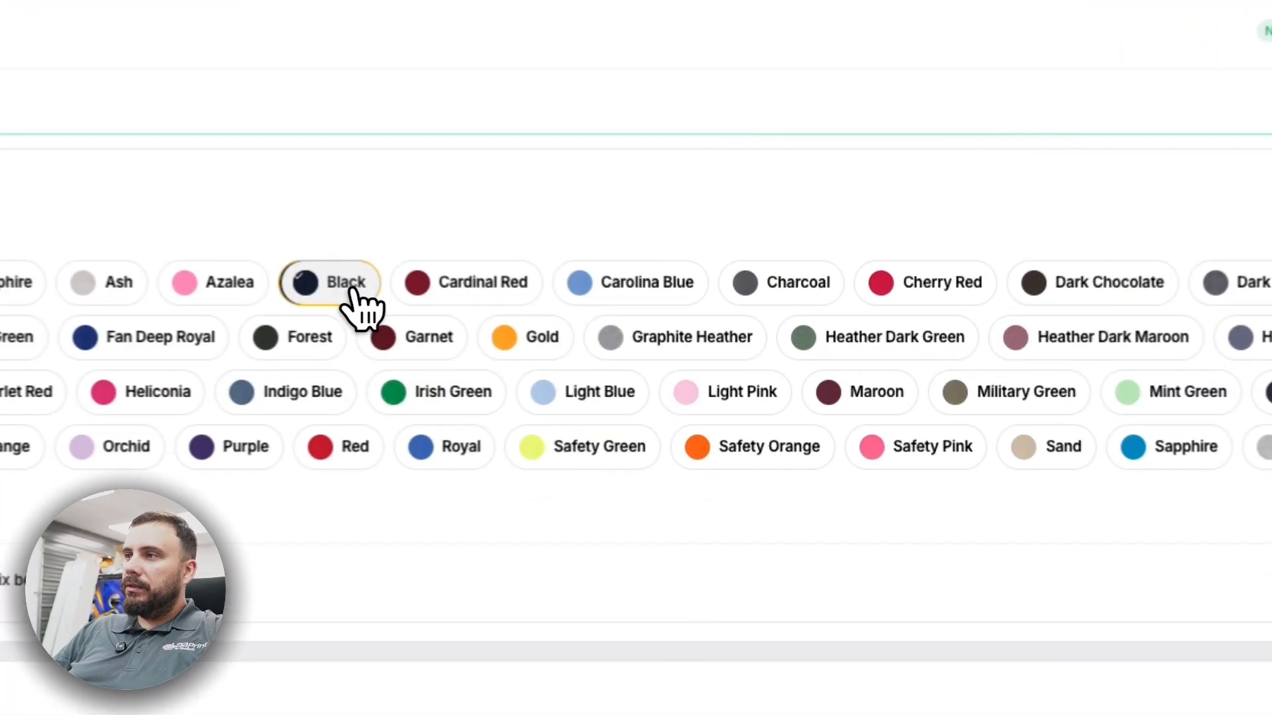
{"action": "left_click", "coordinate": [1137, 490]}
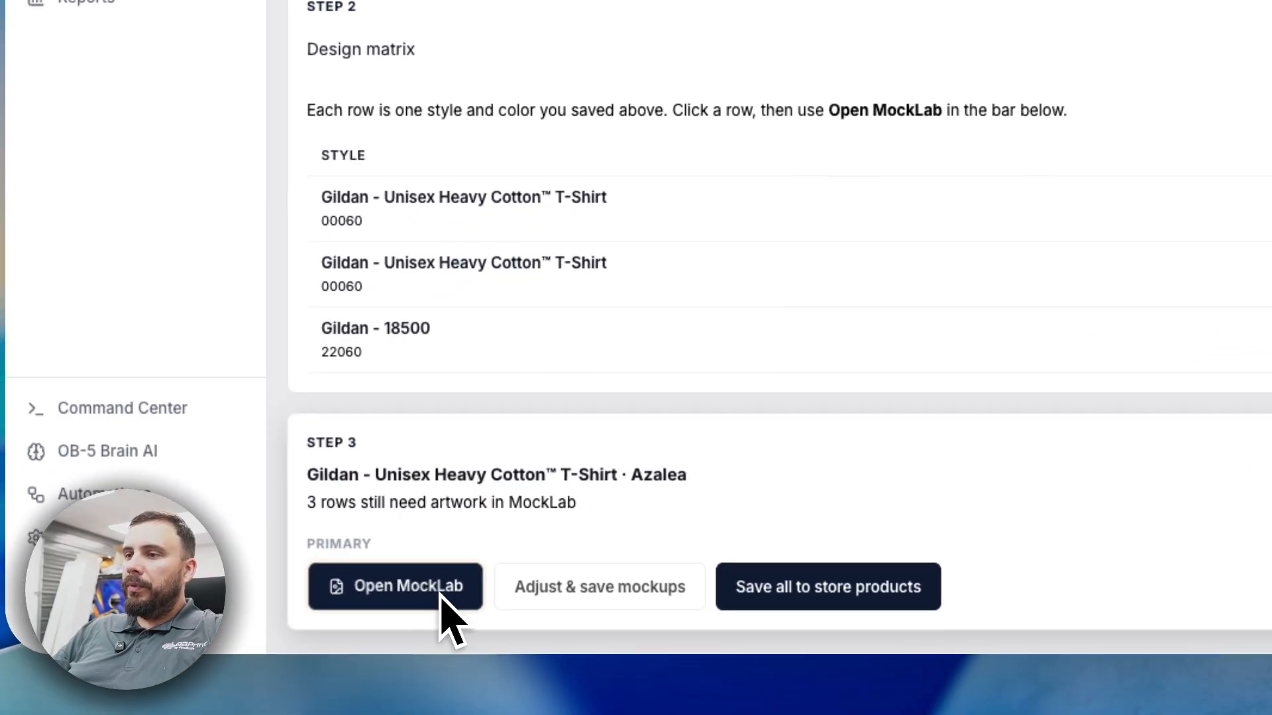
- Place the robot artwork at 11.0 × 8.7 in on the first shirt's front and generate all-side mockups
{"action": "left_click", "coordinate": [156, 714]}
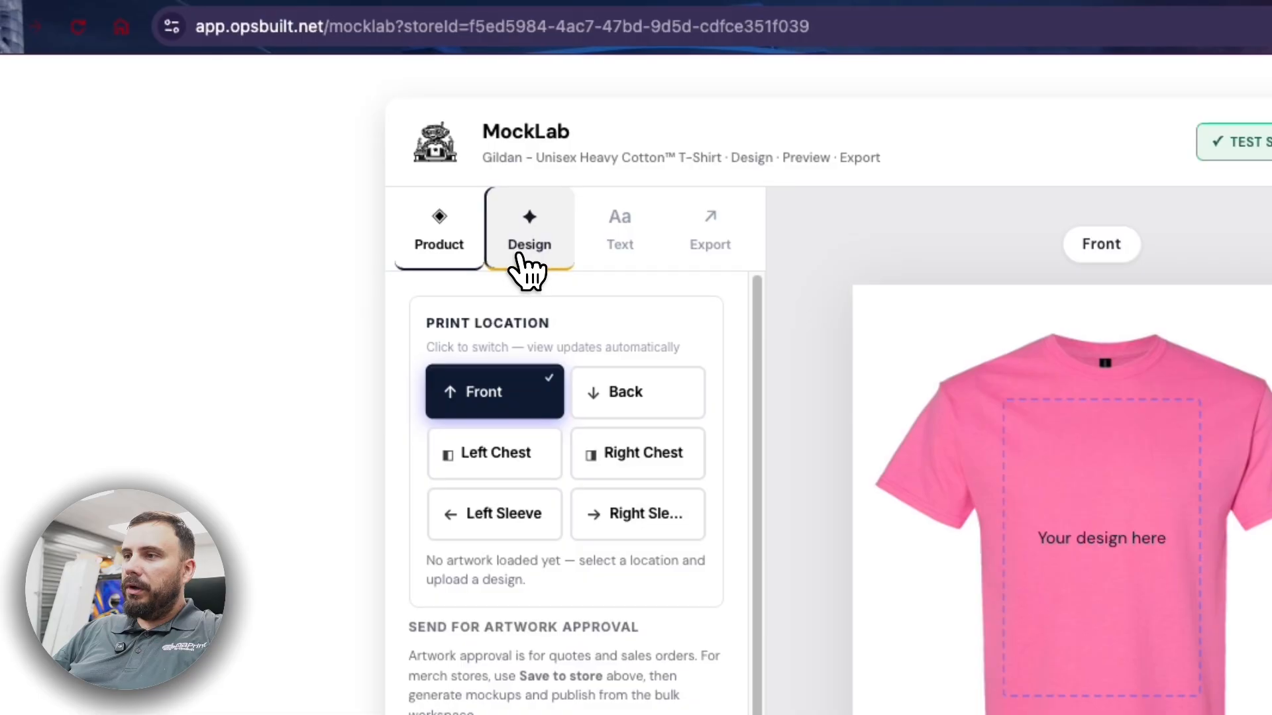
{"action": "left_click", "coordinate": [454, 96]}
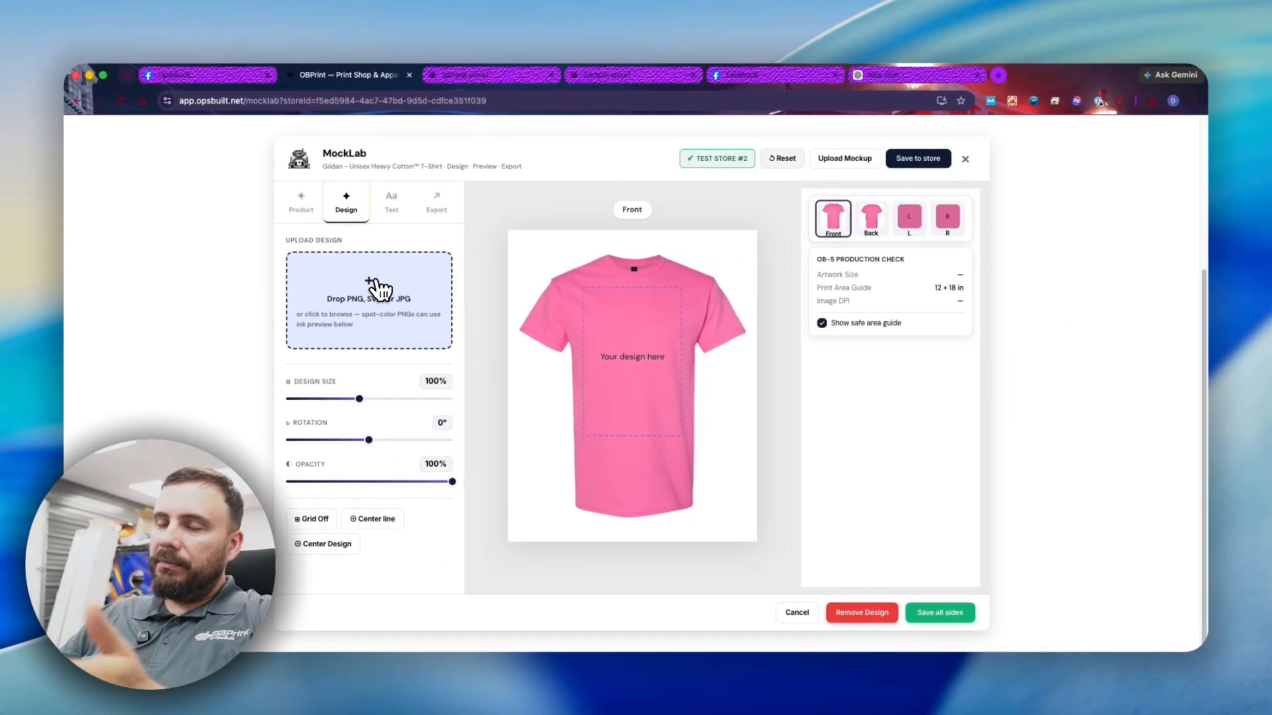
{"action": "left_click_drag", "start_coordinate": [380, 289], "coordinate": [380, 290]}
{"action": "left_click_drag", "start_coordinate": [678, 366], "coordinate": [673, 361]}
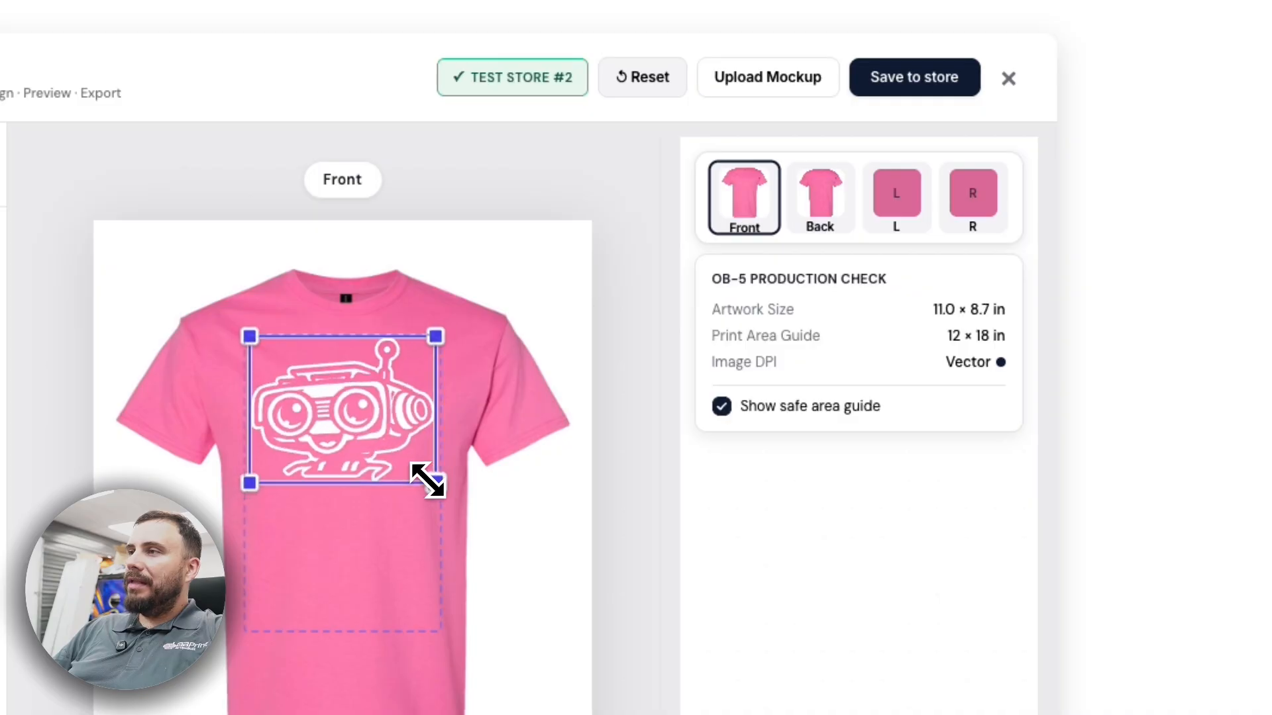
{"action": "mouse_move", "coordinate": [354, 404]}
{"action": "left_mouse_down"}
{"action": "mouse_move", "coordinate": [346, 389]}
{"action": "mouse_move", "coordinate": [356, 406]}
{"action": "left_mouse_up"}
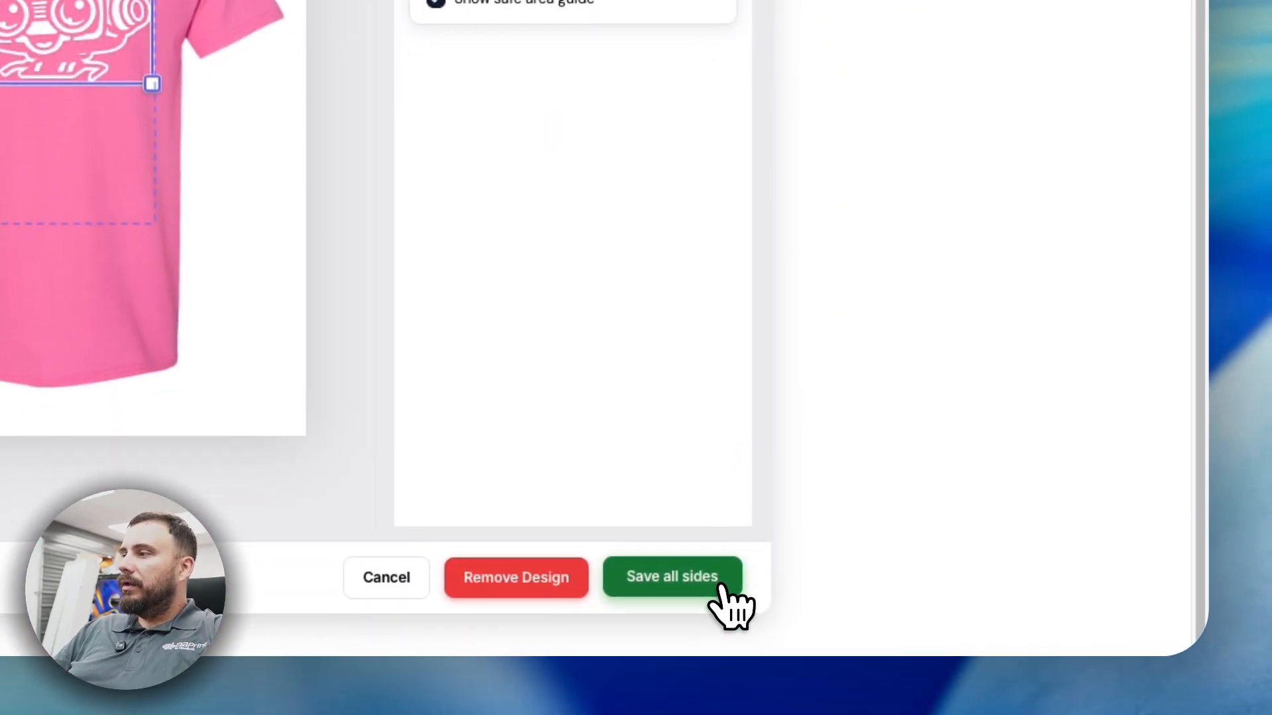
{"action": "left_click", "coordinate": [712, 579]}
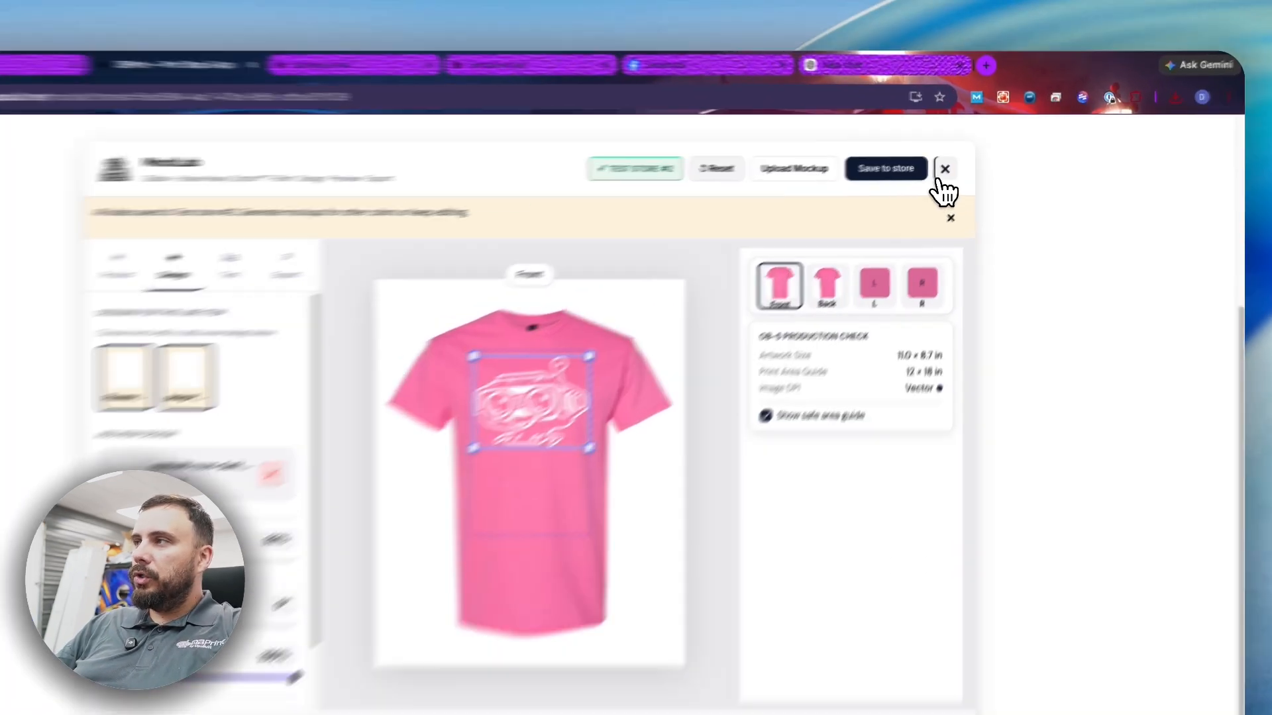
{"action": "left_click", "coordinate": [965, 159]}
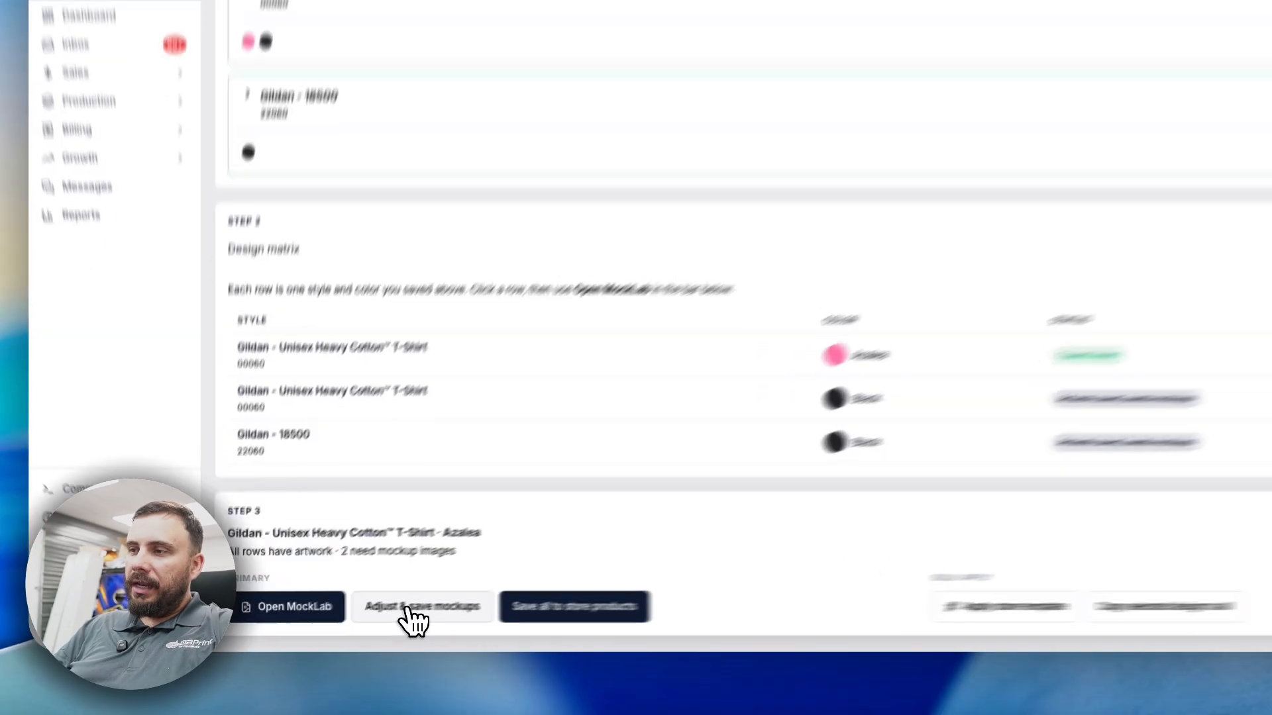
- Review placement on the Heavy Cotton tees and Gildan 18500 hoodie, then save all three rows' mockups
{"action": "left_click", "coordinate": [349, 621]}
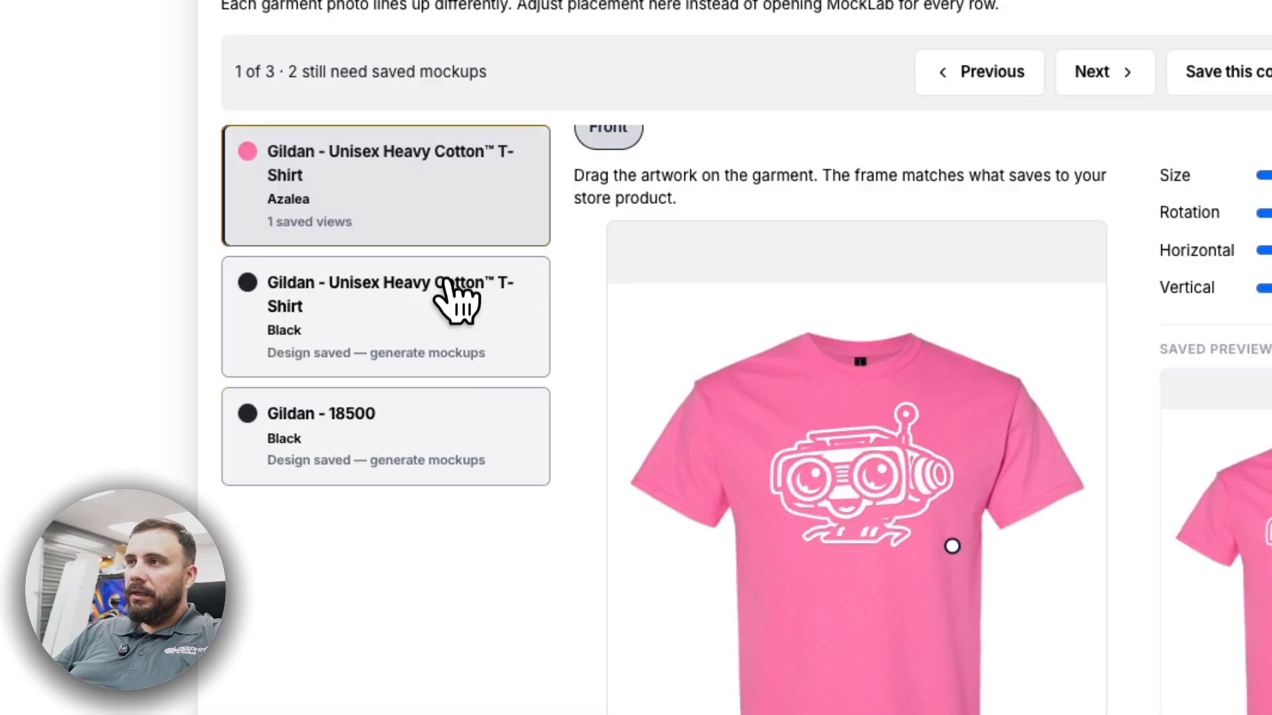
{"action": "left_click", "coordinate": [426, 298]}
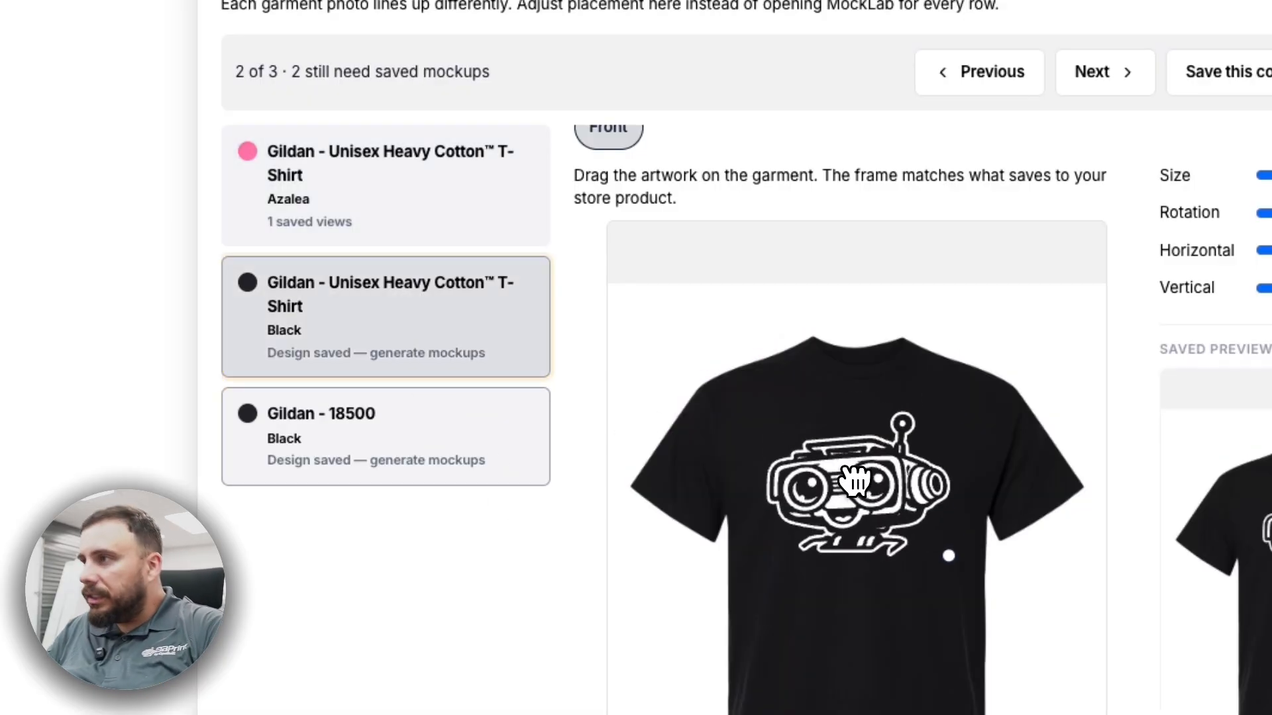
{"action": "left_click", "coordinate": [435, 463]}
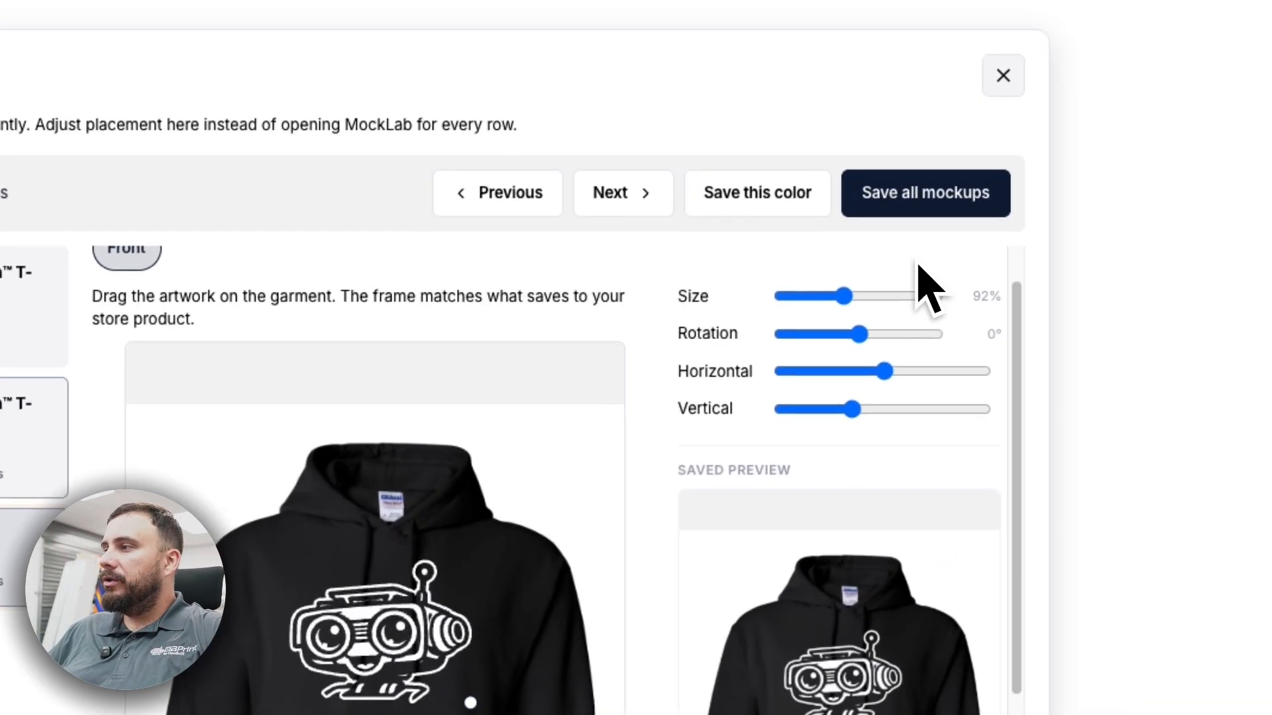
{"action": "left_click", "coordinate": [1259, 126]}
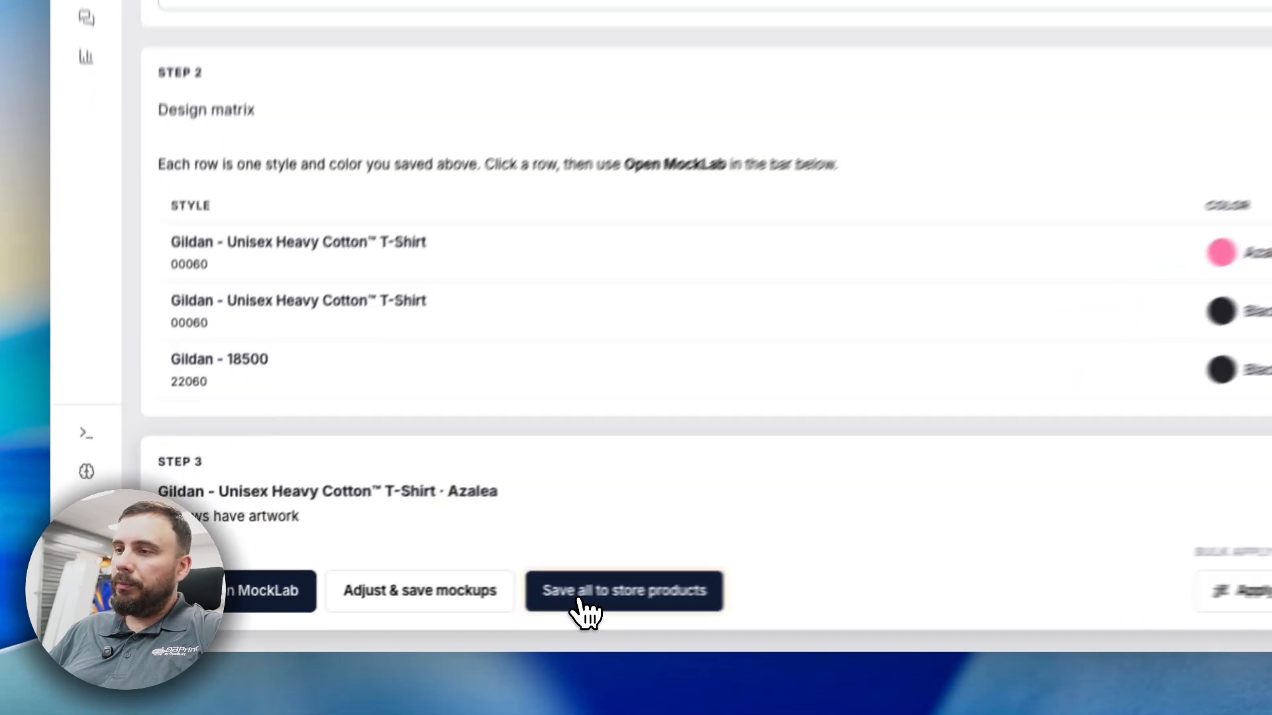
- Add all rows to Test store #2's products and open the first product's details
{"action": "left_click", "coordinate": [581, 600]}
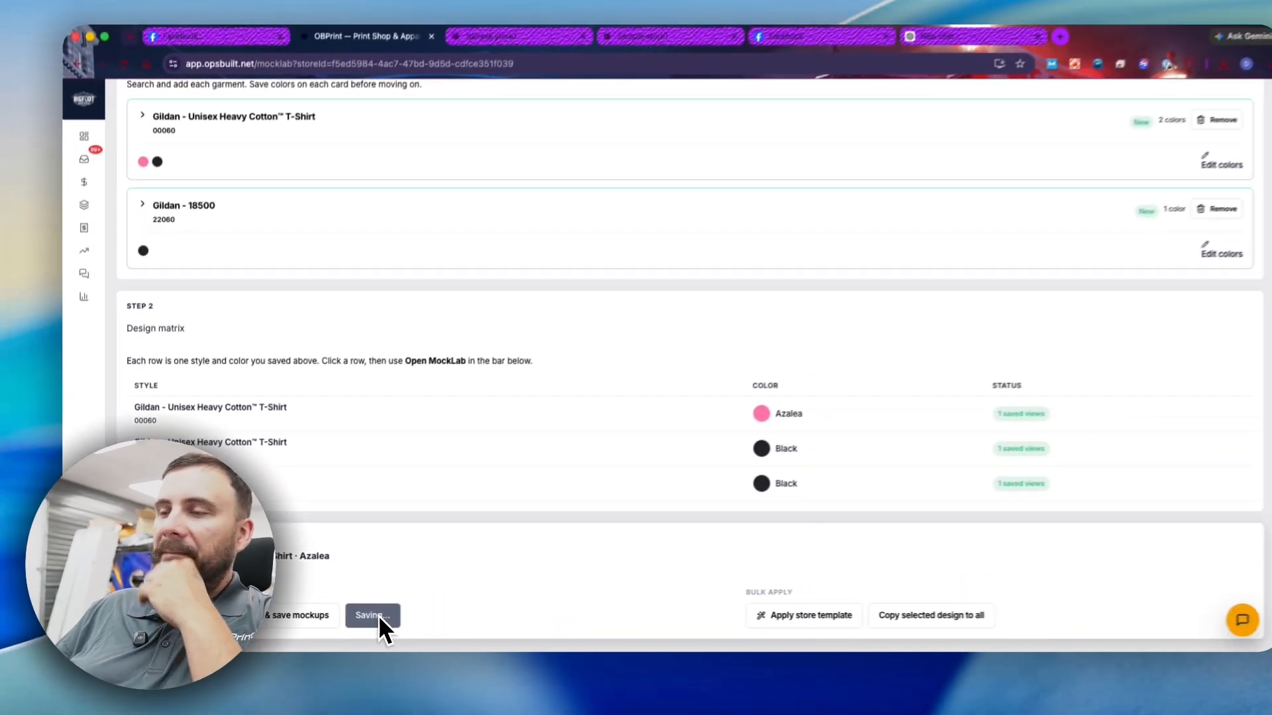
{"action": "scroll", "coordinate": [326, 508], "scroll_direction": "down", "scroll_amount": 3}
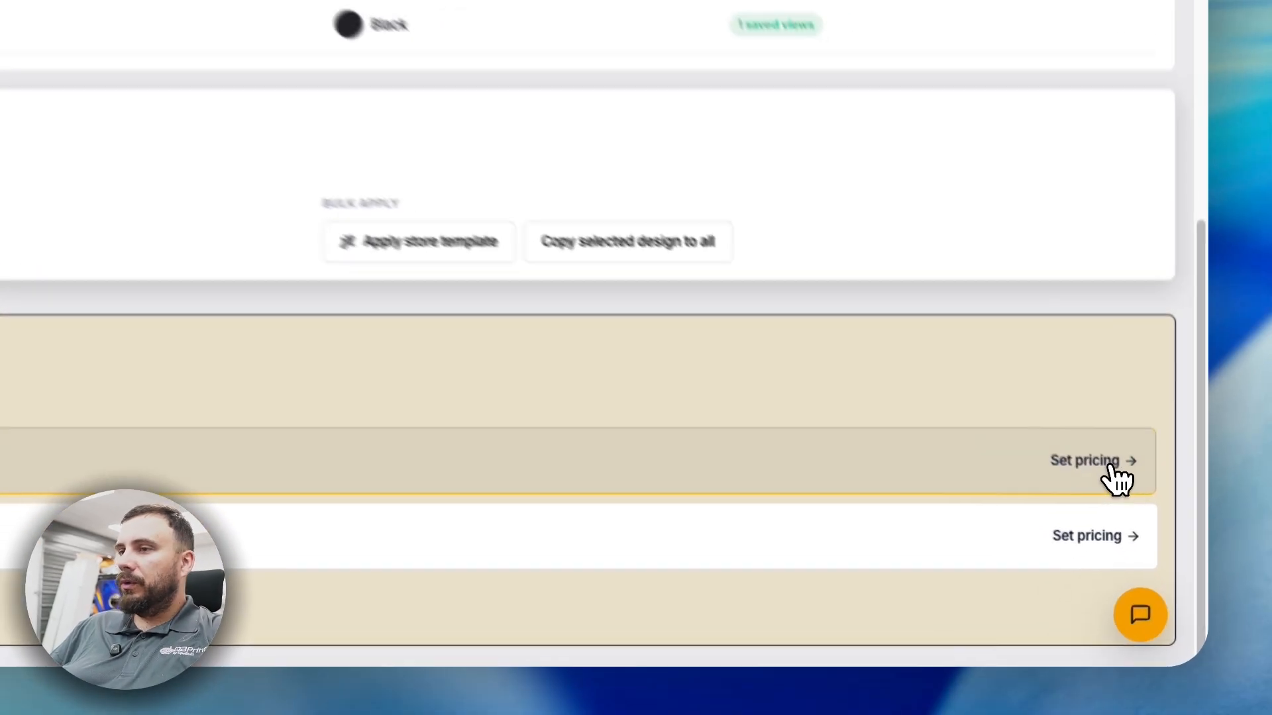
{"action": "left_click", "coordinate": [1126, 534]}
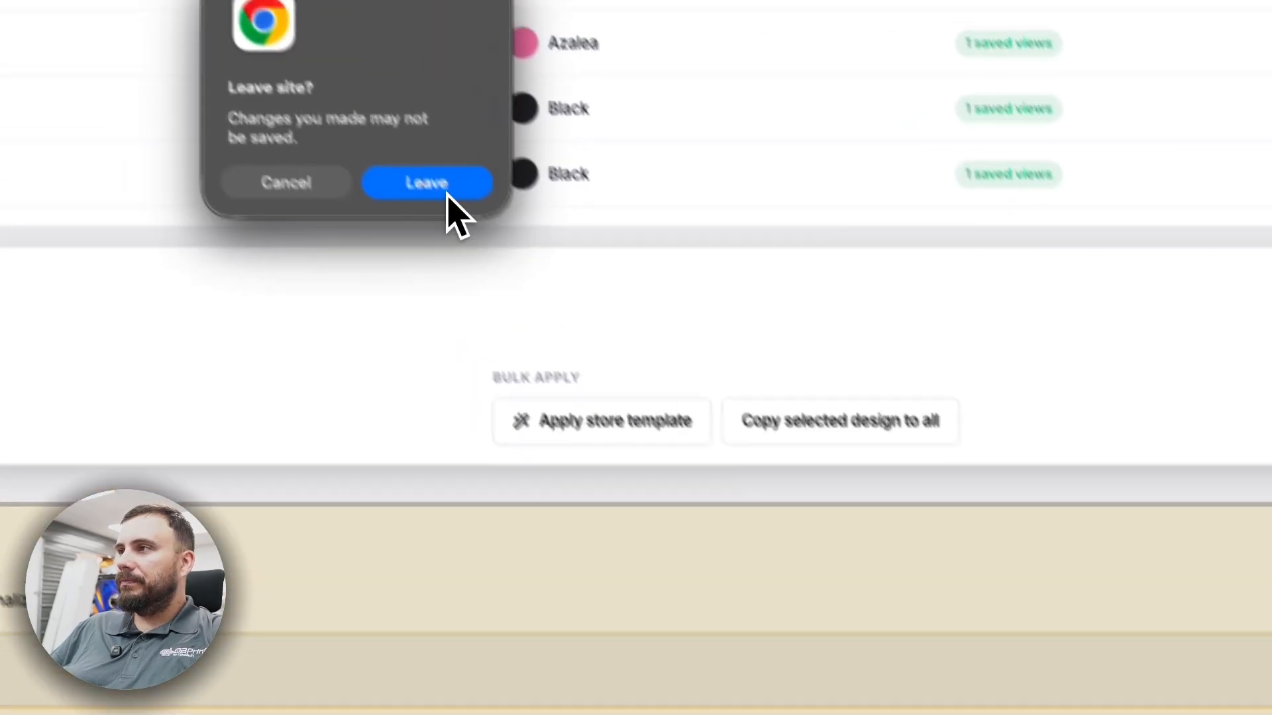
- Set the Heavy Cotton T-shirt's default retail price to $25
{"action": "left_click", "coordinate": [447, 194]}
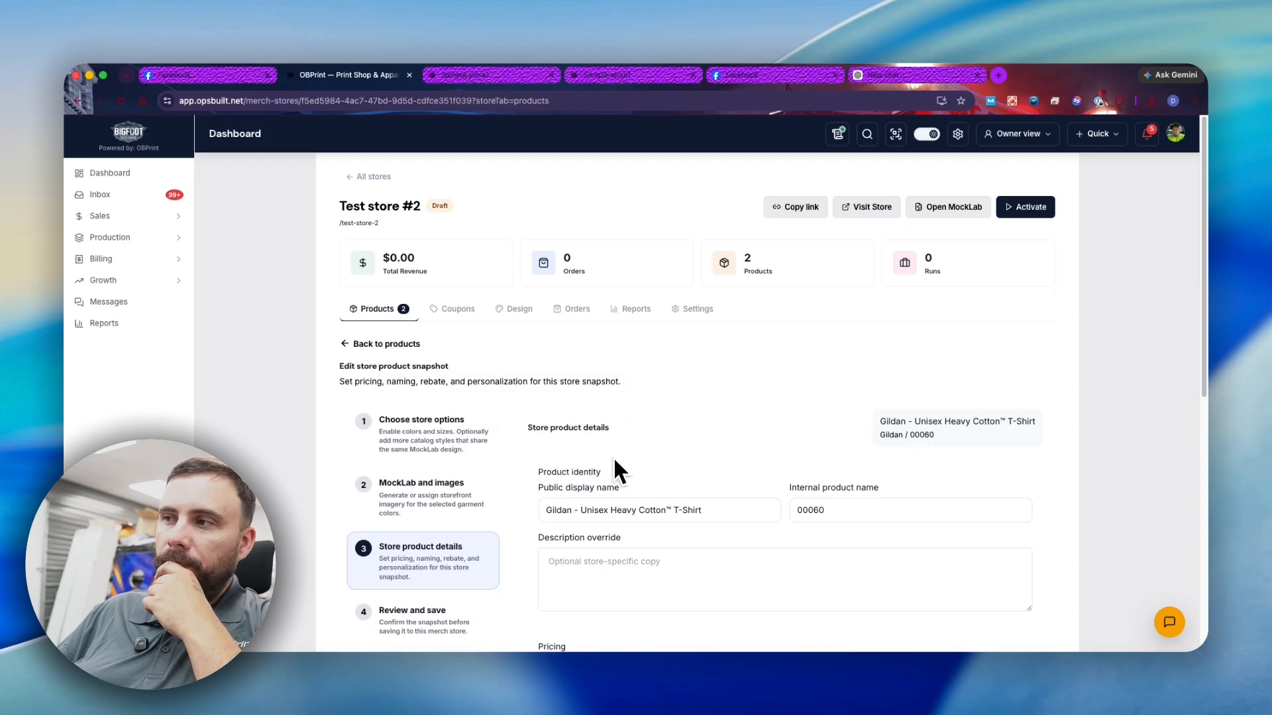
{"action": "scroll", "coordinate": [615, 483], "scroll_direction": "down", "scroll_amount": 3}
{"action": "left_click", "coordinate": [623, 480]}
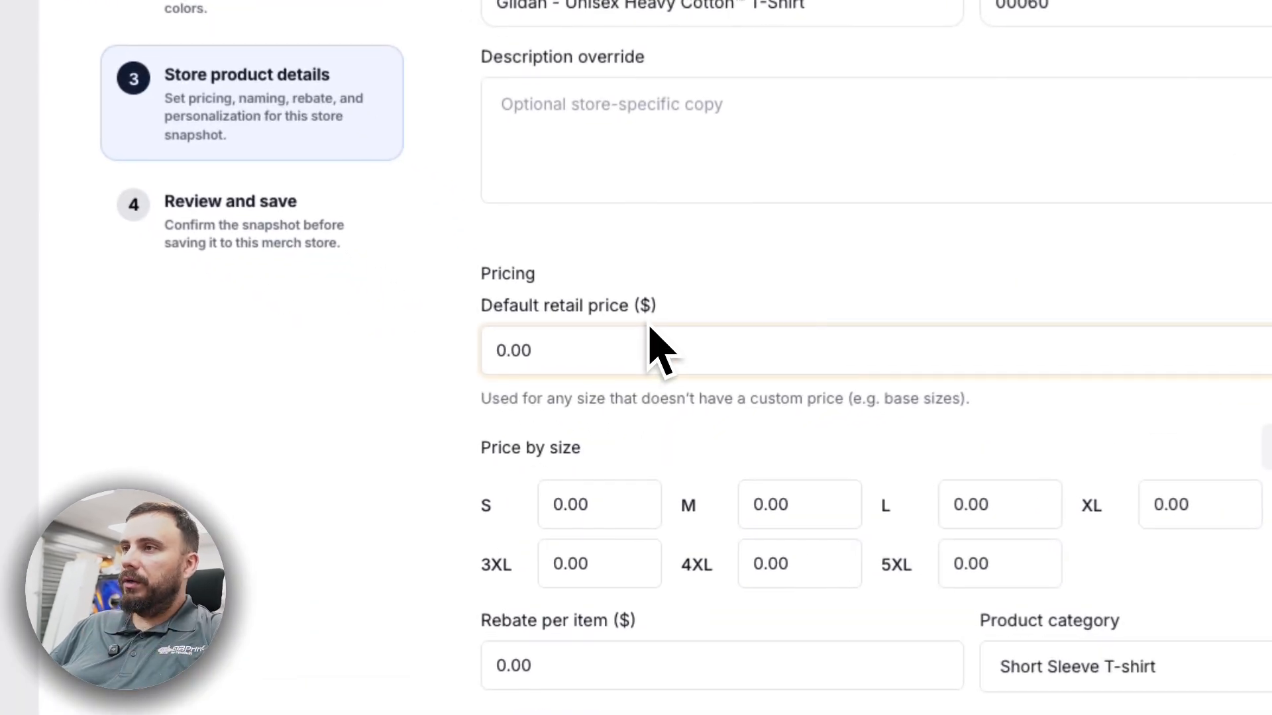
{"action": "double_click", "coordinate": [612, 361]}
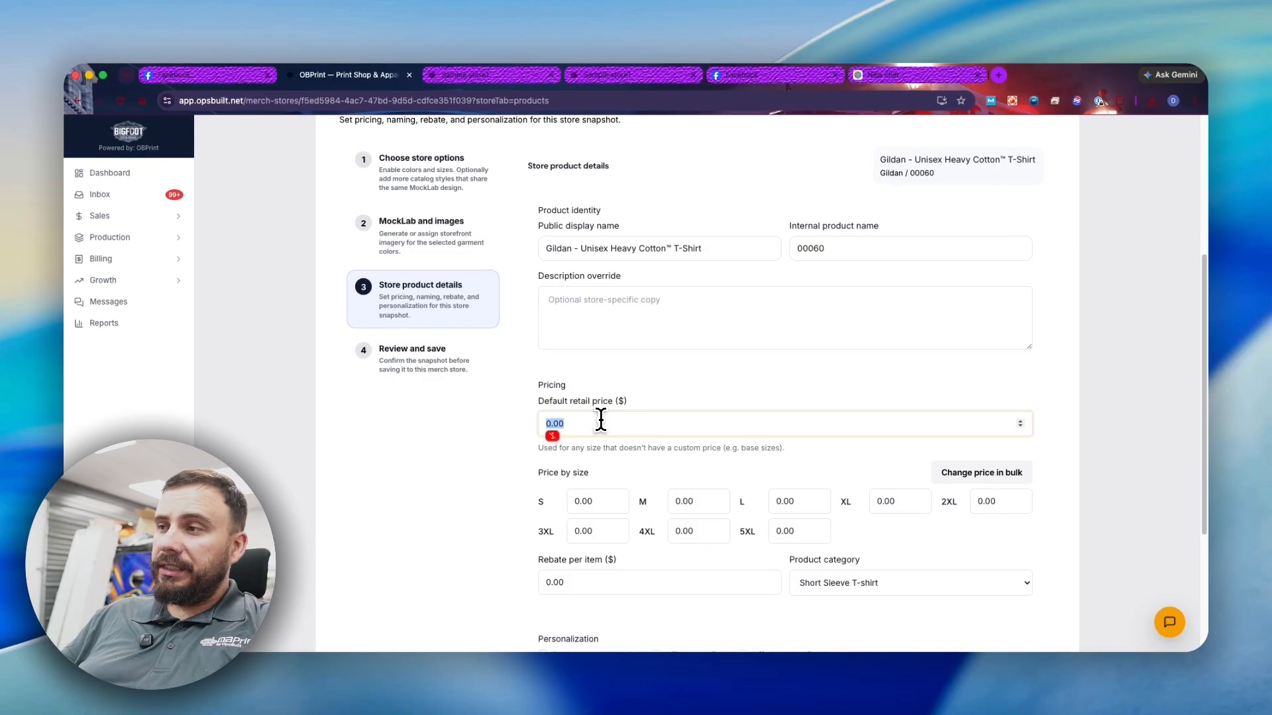
{"action": "type", "text": "25"}
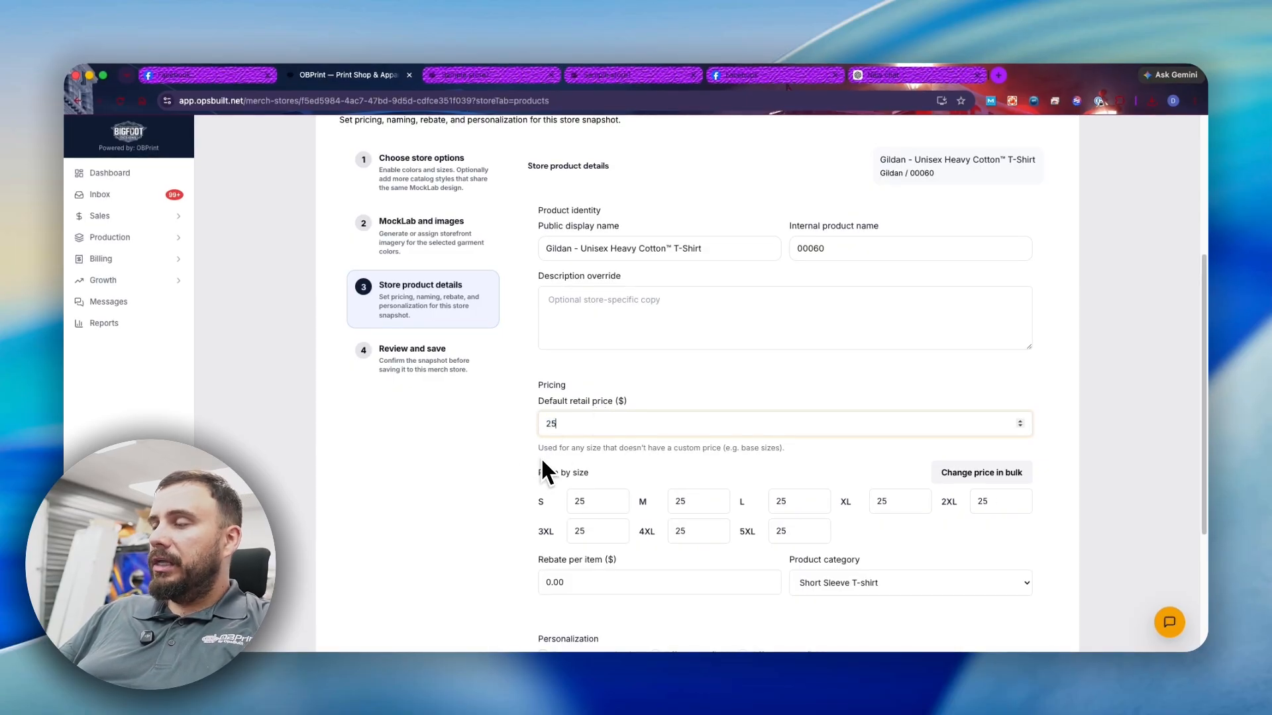
- Bulk-raise sizes 2XL–5XL to $27.00 and set a $5 per-item rebate
{"action": "scroll", "coordinate": [898, 452], "scroll_direction": "down", "scroll_amount": 3}
{"action": "left_click", "coordinate": [961, 366]}
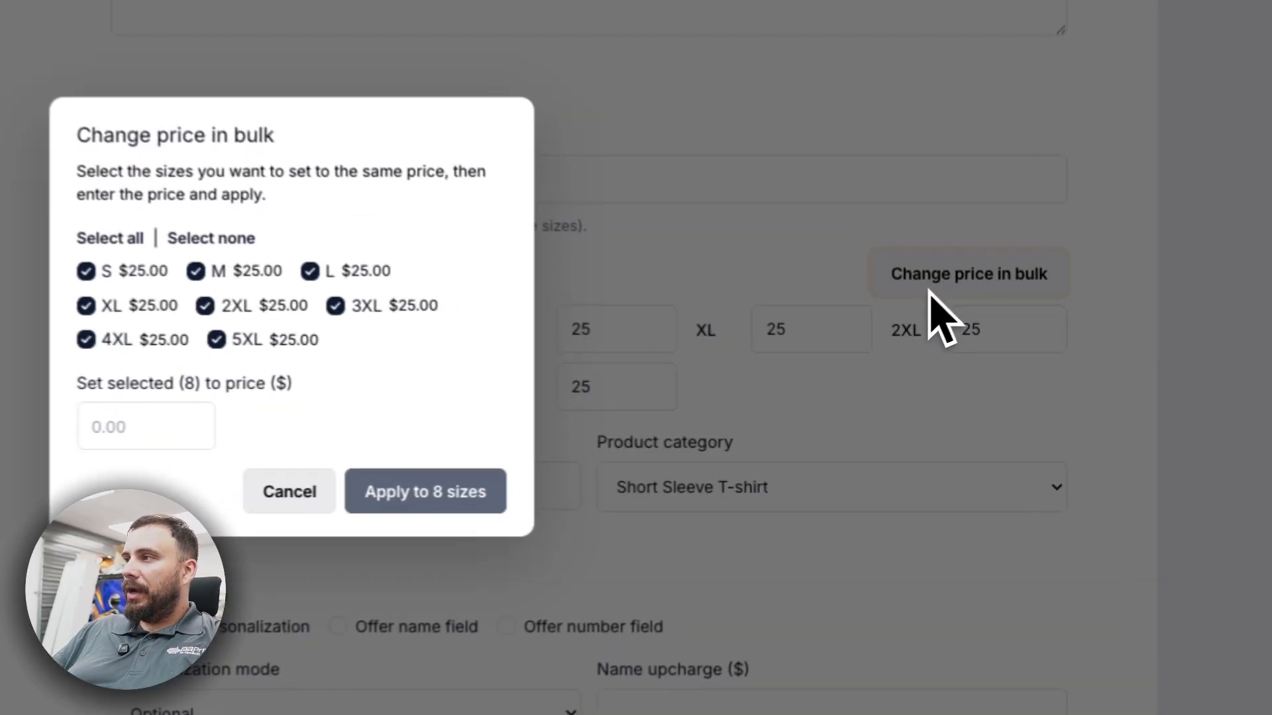
{"action": "left_click", "coordinate": [571, 338]}
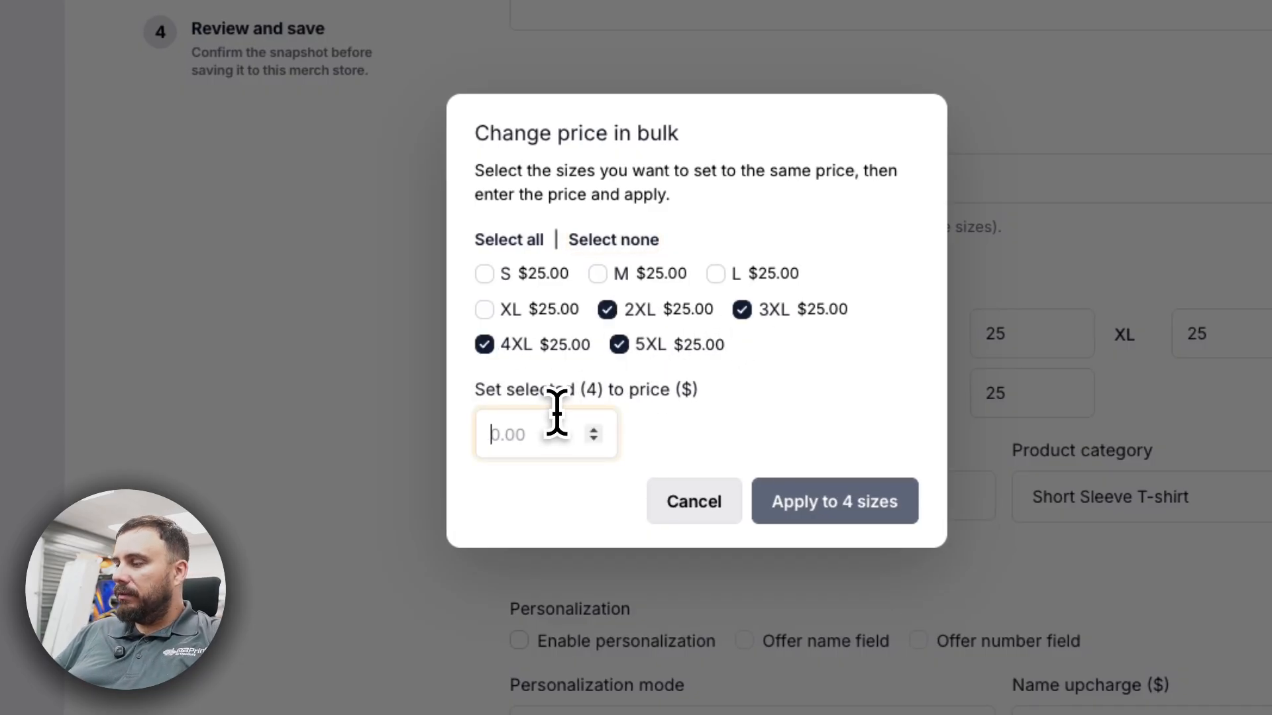
{"action": "left_click", "coordinate": [822, 505]}
{"action": "scroll", "coordinate": [761, 510], "scroll_direction": "down", "scroll_amount": 3}
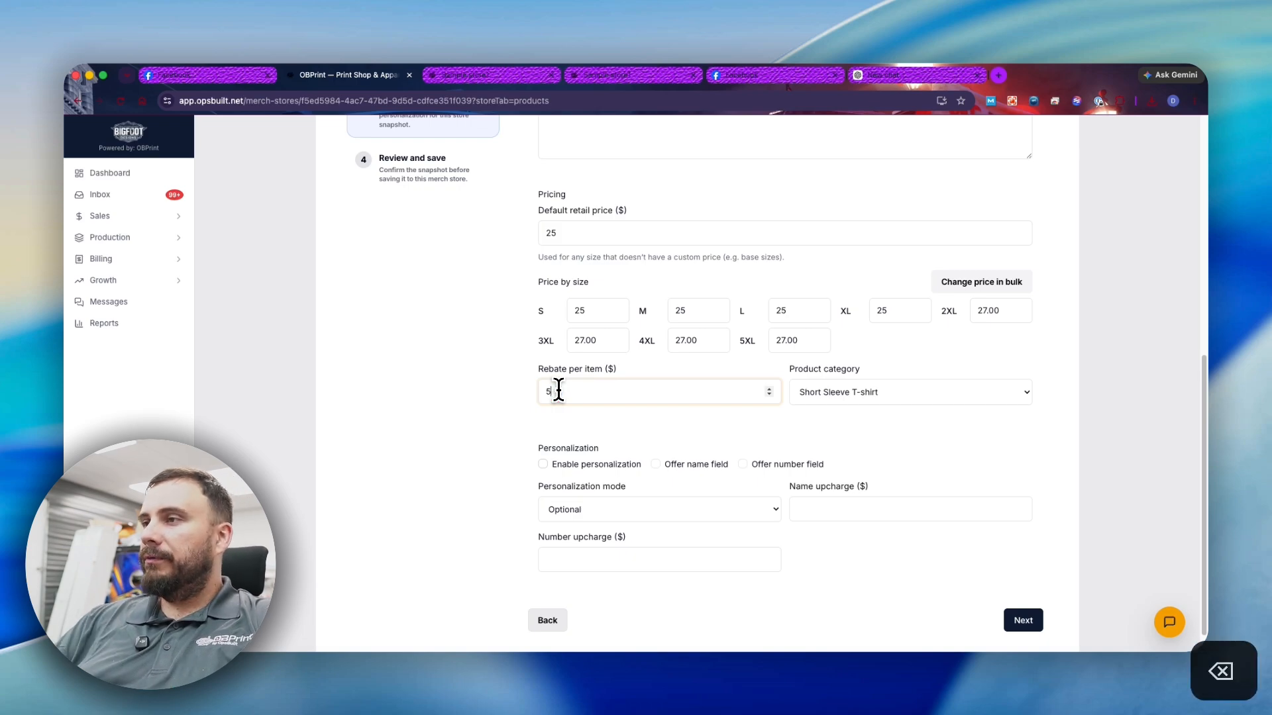
{"action": "left_click", "coordinate": [437, 430]}
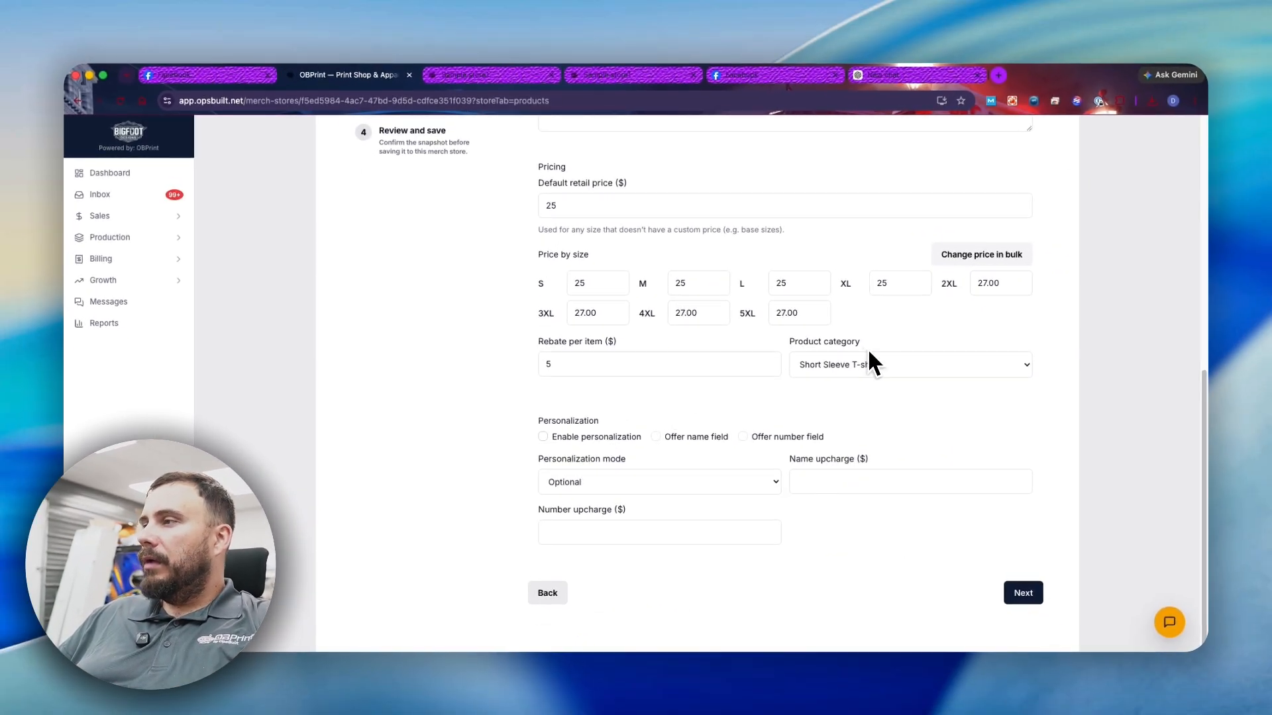
- Keep Short Sleeve T-shirt as category and make name and number personalization required with $2 upcharges
{"action": "left_click", "coordinate": [870, 365]}
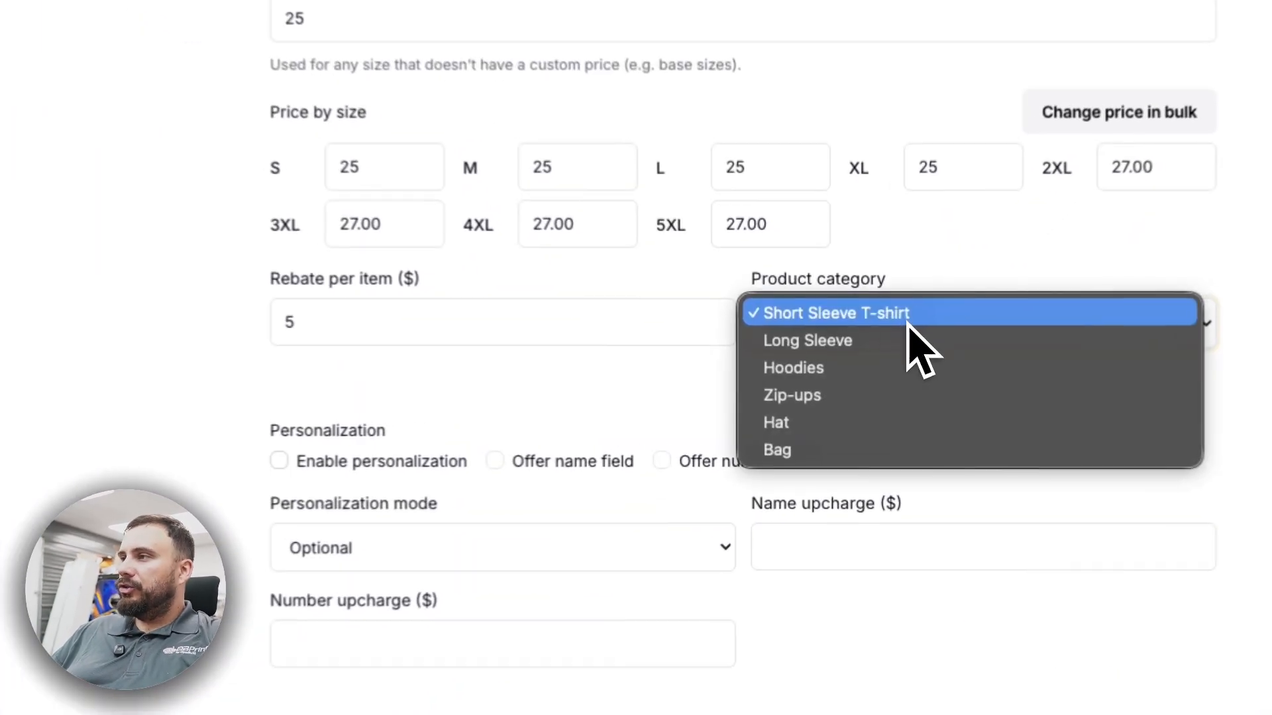
{"action": "left_click", "coordinate": [858, 361]}
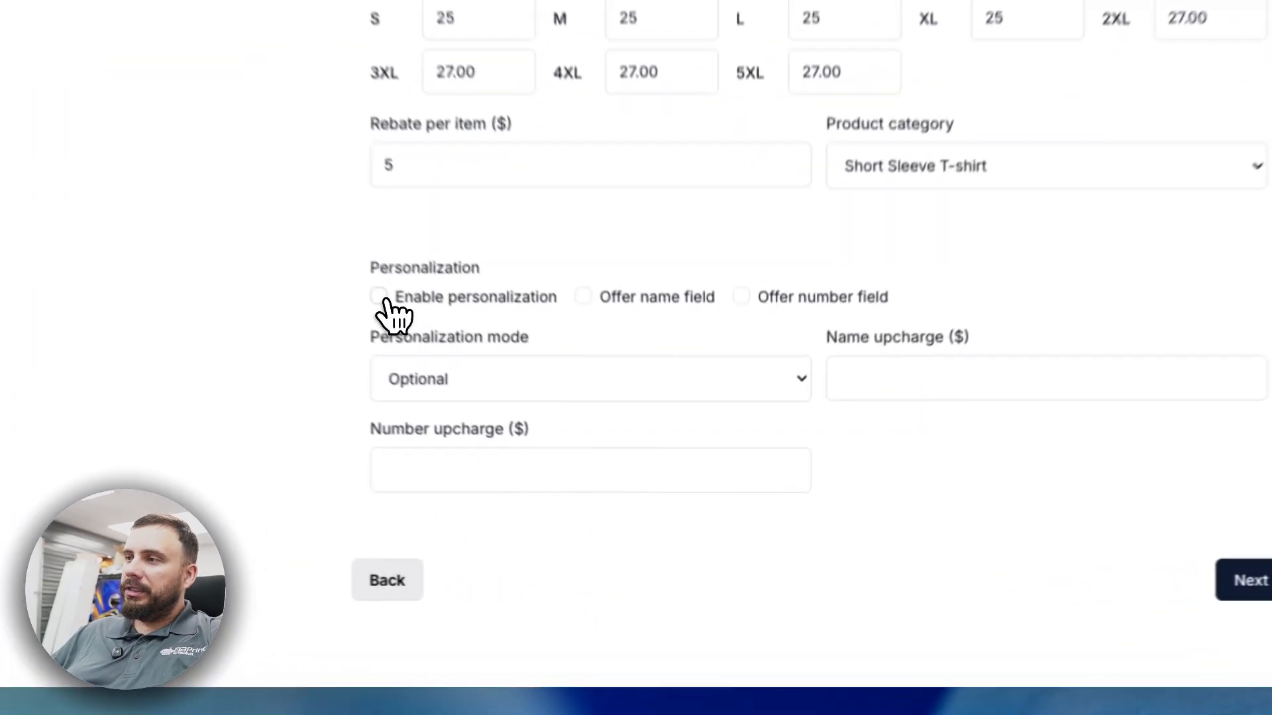
{"action": "left_click", "coordinate": [542, 436]}
{"action": "left_click", "coordinate": [626, 482]}
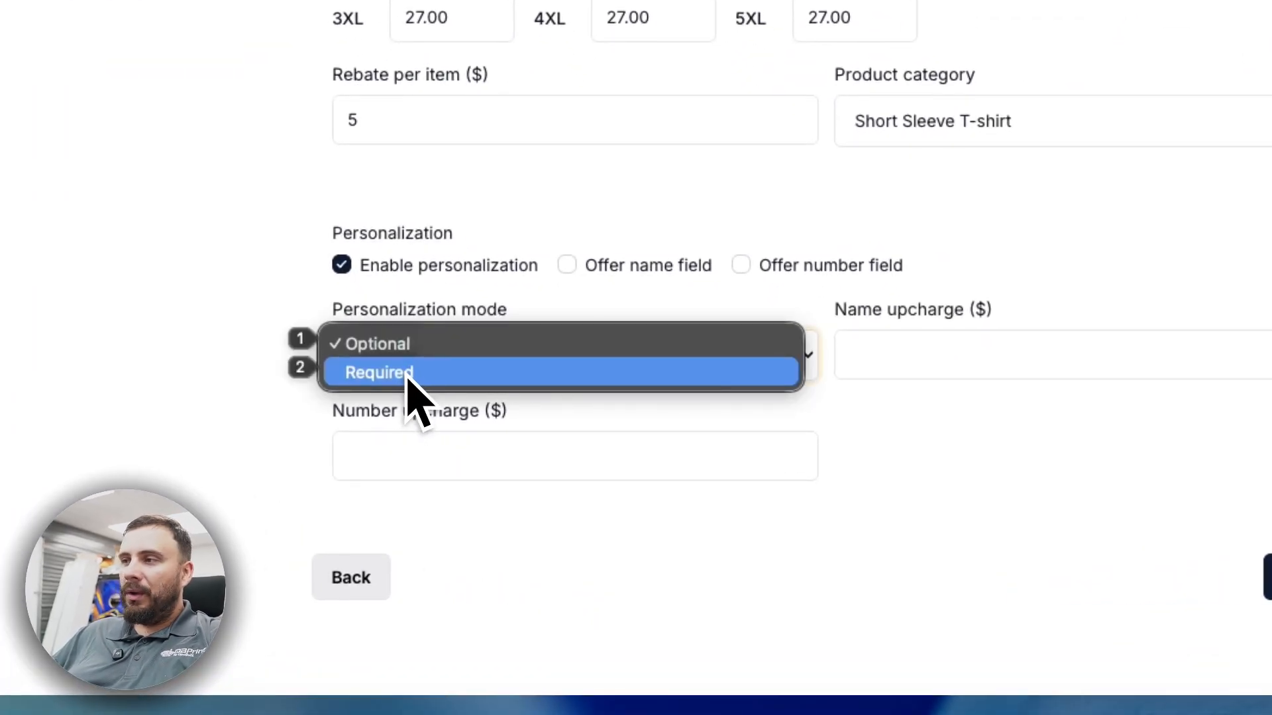
{"action": "left_click", "coordinate": [589, 446]}
{"action": "left_click", "coordinate": [947, 364]}
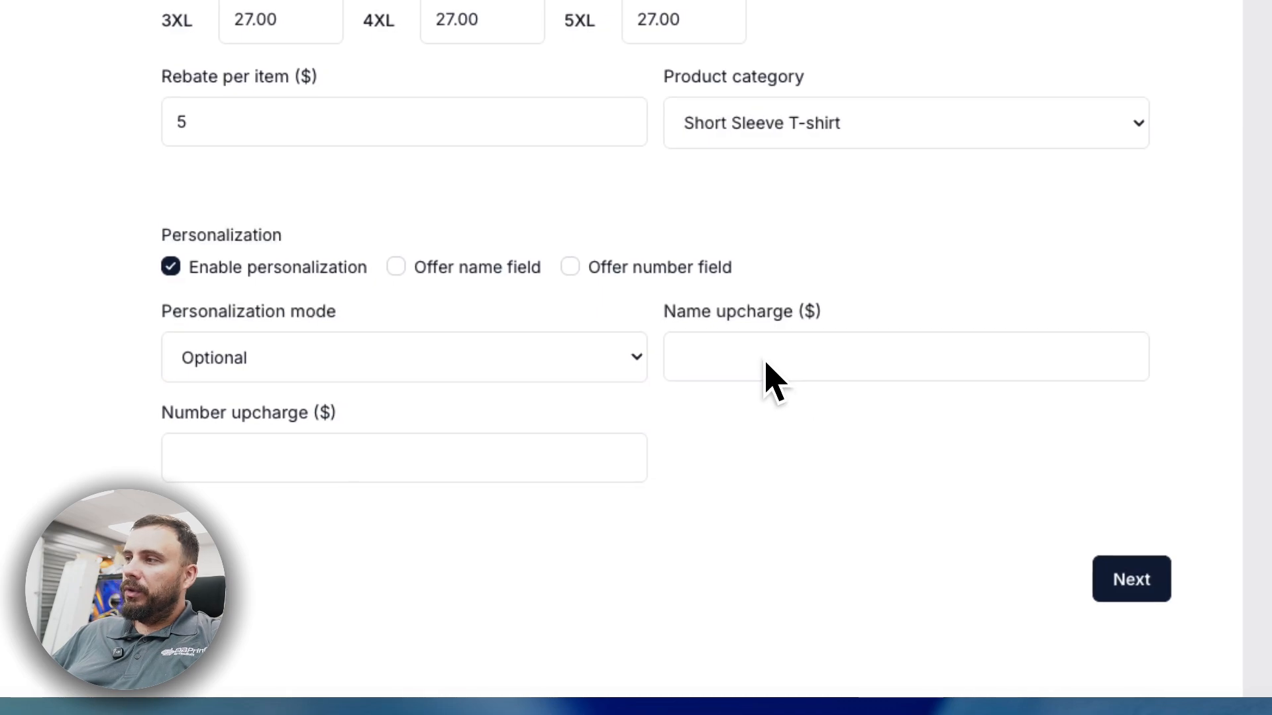
{"action": "left_click", "coordinate": [556, 360]}
{"action": "left_click", "coordinate": [387, 372]}
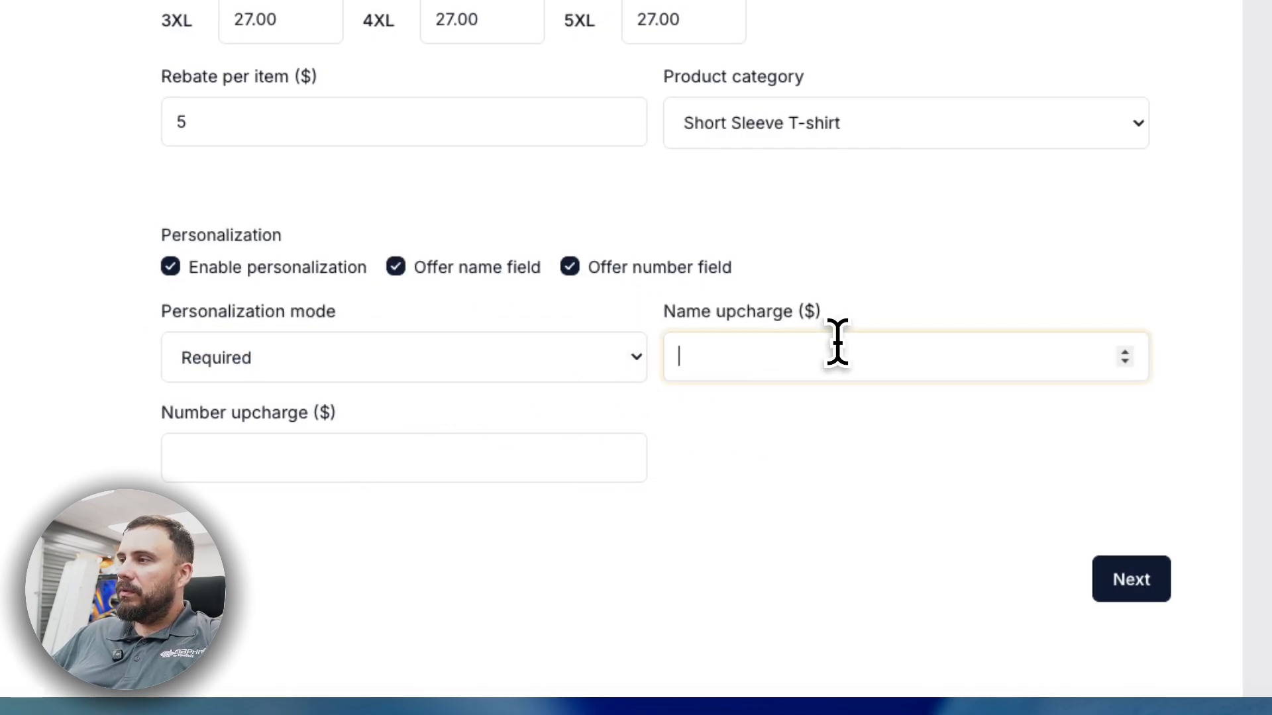
{"action": "type", "text": "2"}
{"action": "left_click", "coordinate": [366, 446]}
{"action": "type", "text": "2"}
- Save the T-shirt to the store at From $25.00
{"action": "left_click", "coordinate": [1131, 579]}
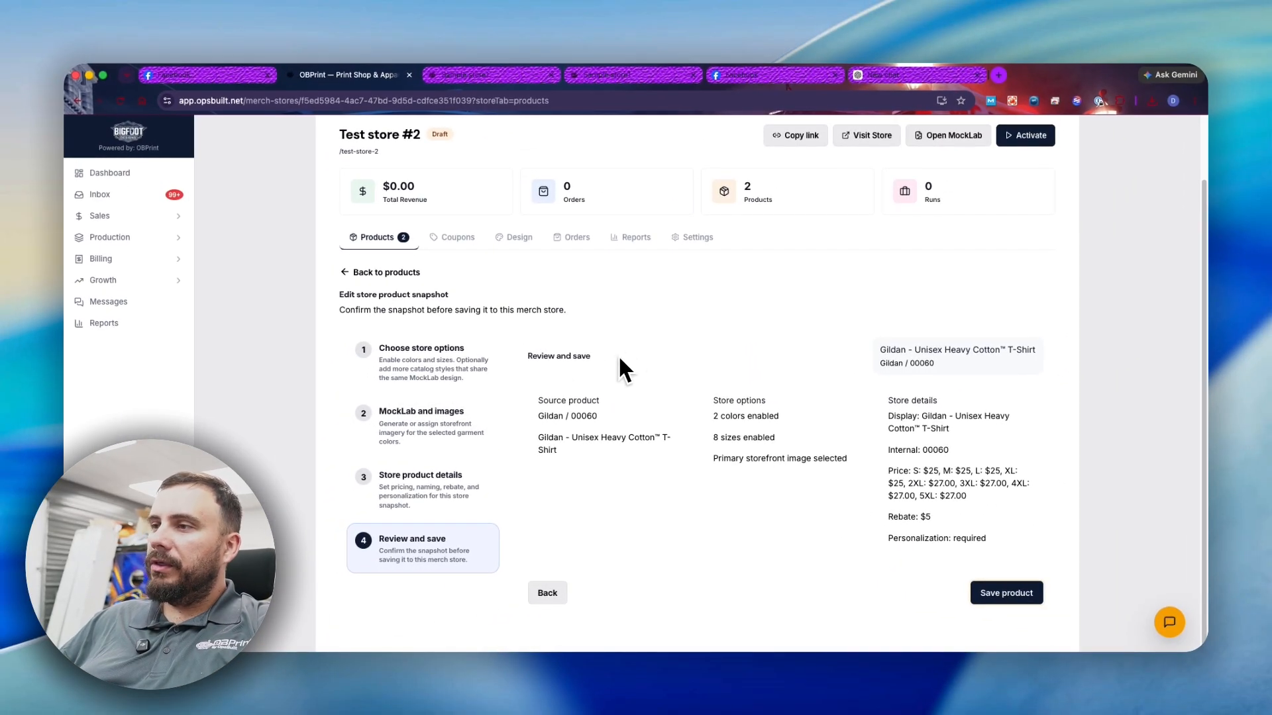
{"action": "left_click", "coordinate": [1006, 592]}
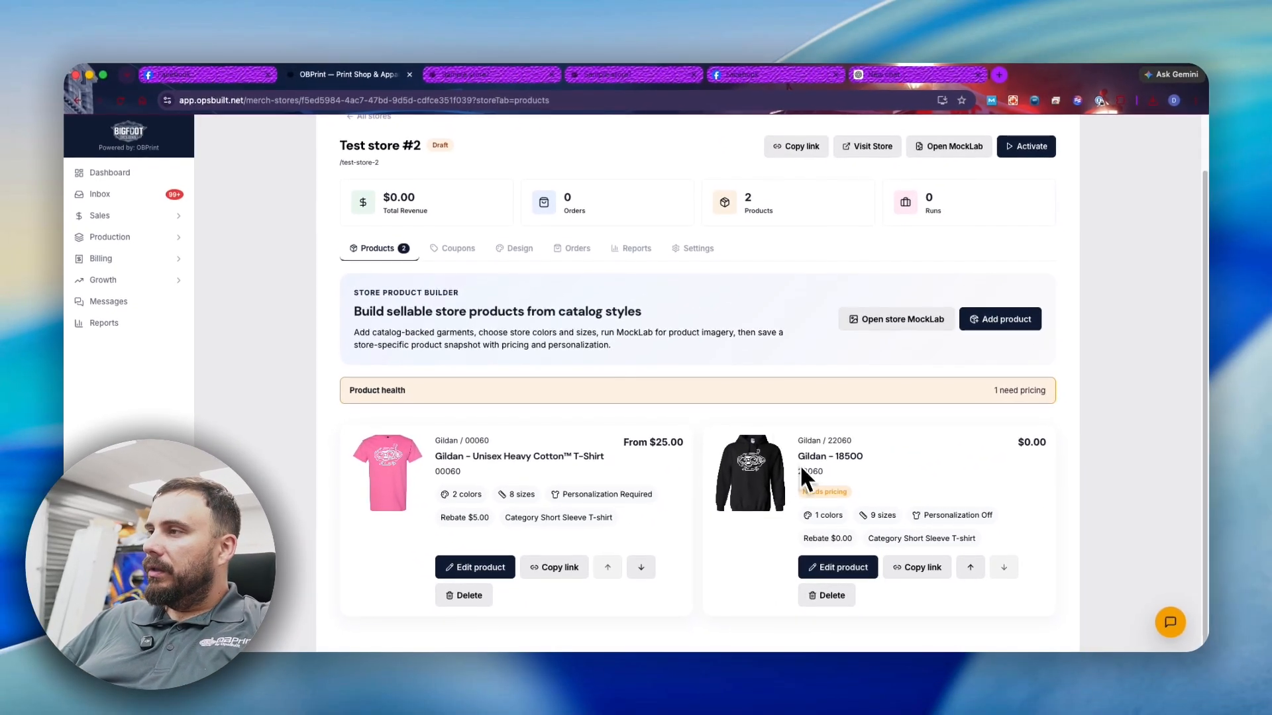
{"action": "left_click", "coordinate": [838, 576]}
- Price the Gildan 18500 hoodie at $31, with 2XL–5XL and XS at $33
{"action": "scroll", "coordinate": [567, 283], "scroll_direction": "down", "scroll_amount": 5}
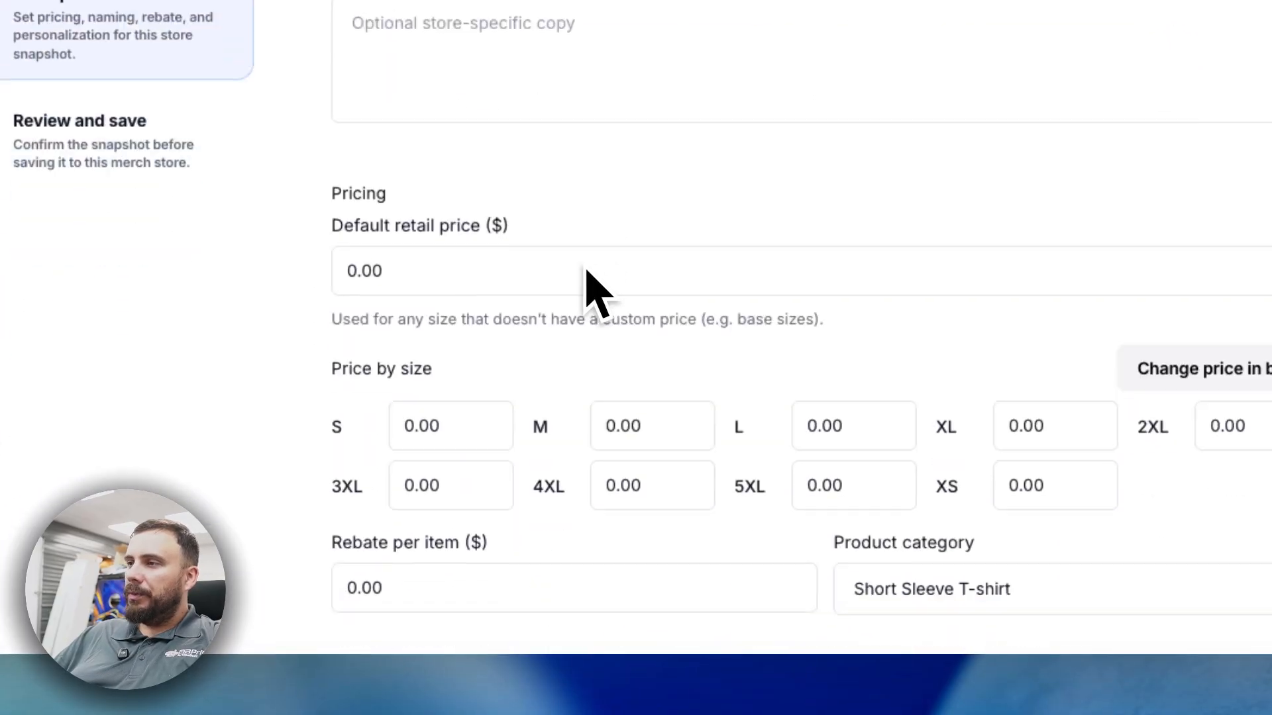
{"action": "left_click", "coordinate": [454, 272]}
{"action": "double_click", "coordinate": [391, 267]}
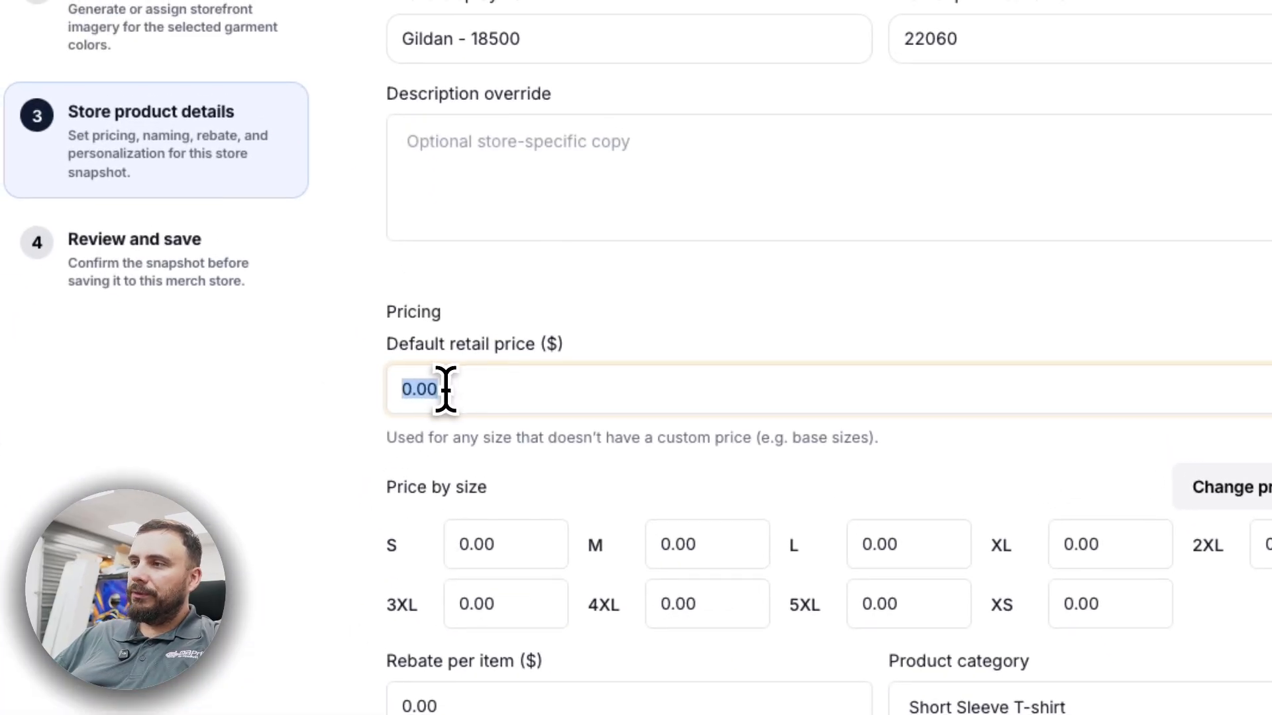
{"action": "type", "text": "31"}
{"action": "left_click", "coordinate": [1218, 487]}
{"action": "left_click", "coordinate": [490, 193]}
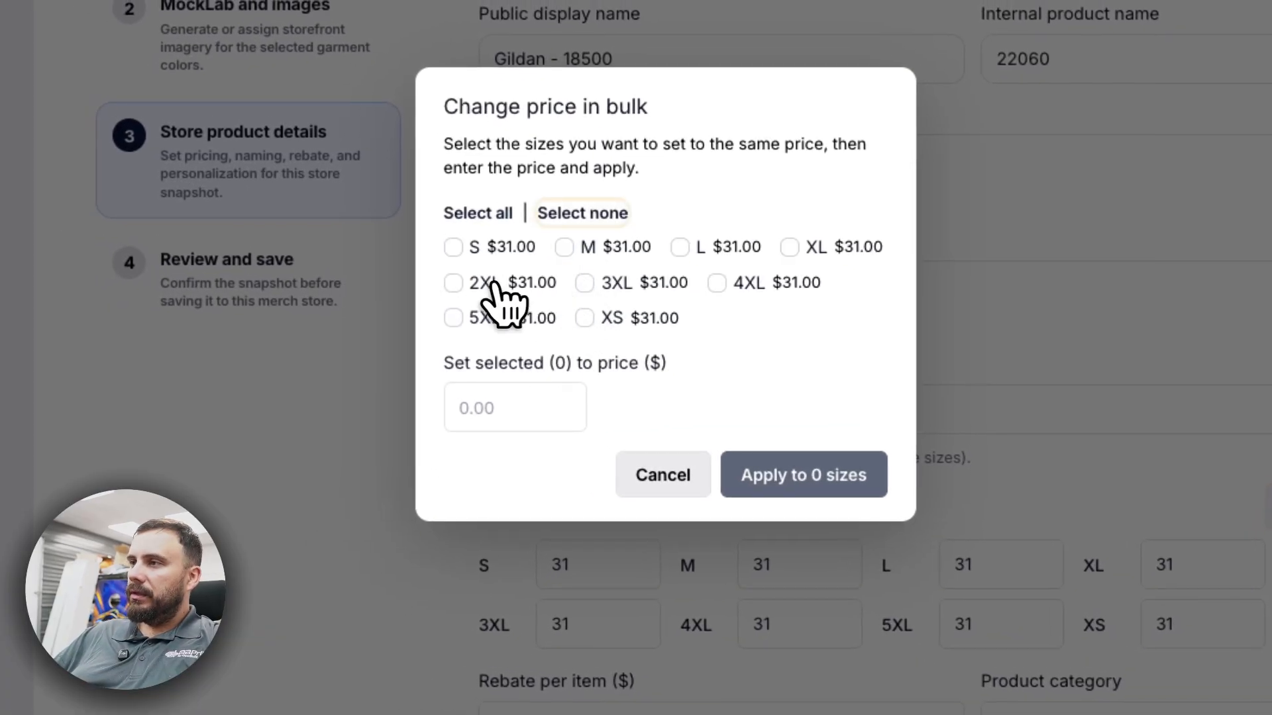
{"action": "left_click", "coordinate": [436, 262]}
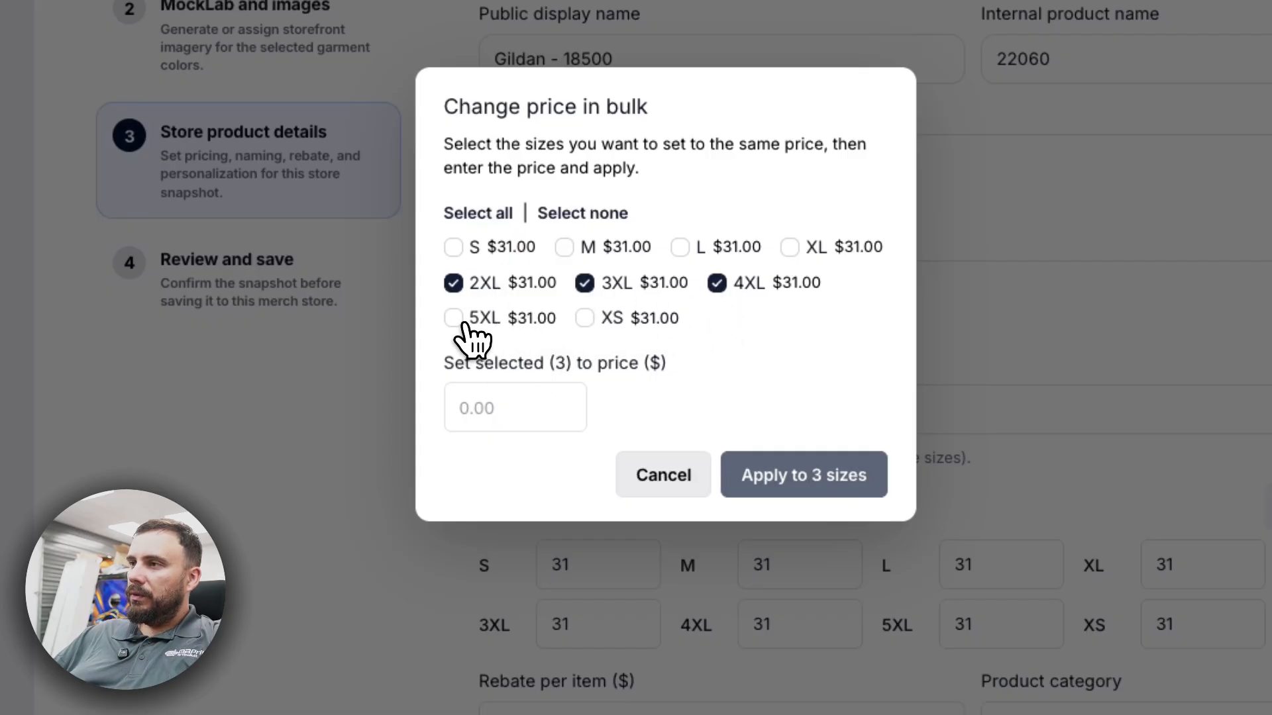
{"action": "left_click", "coordinate": [516, 401]}
{"action": "type", "text": "33"}
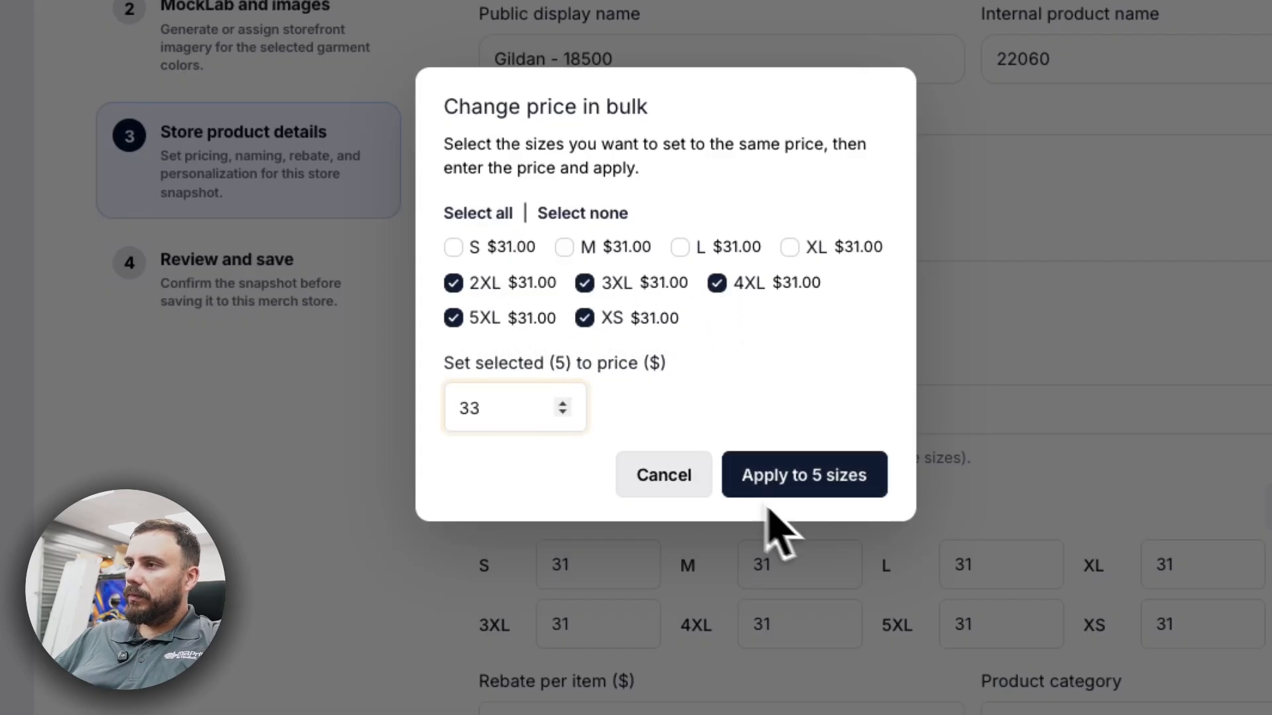
{"action": "left_click", "coordinate": [768, 490]}
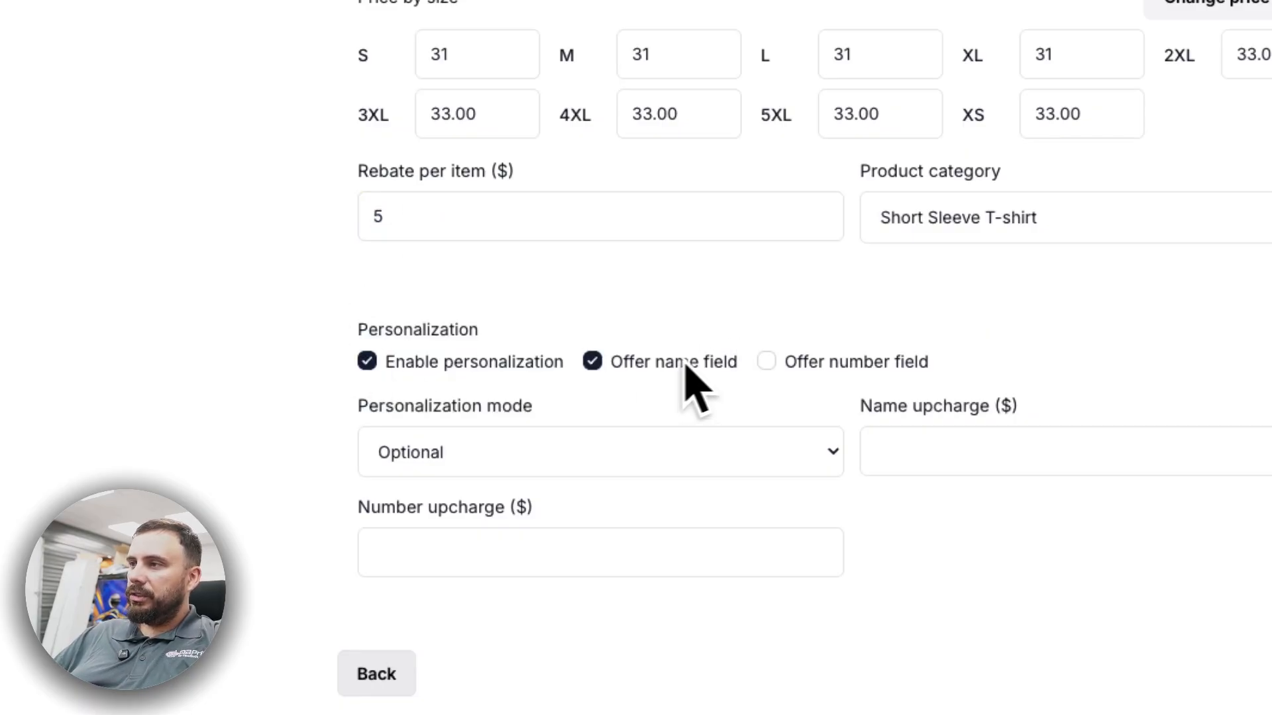
- Add a $2 name and $3 number upcharge and save the hoodie at From $31.00
{"action": "left_click", "coordinate": [1021, 457]}
{"action": "type", "text": "2"}
{"action": "left_click", "coordinate": [603, 551]}
{"action": "type", "text": "3"}
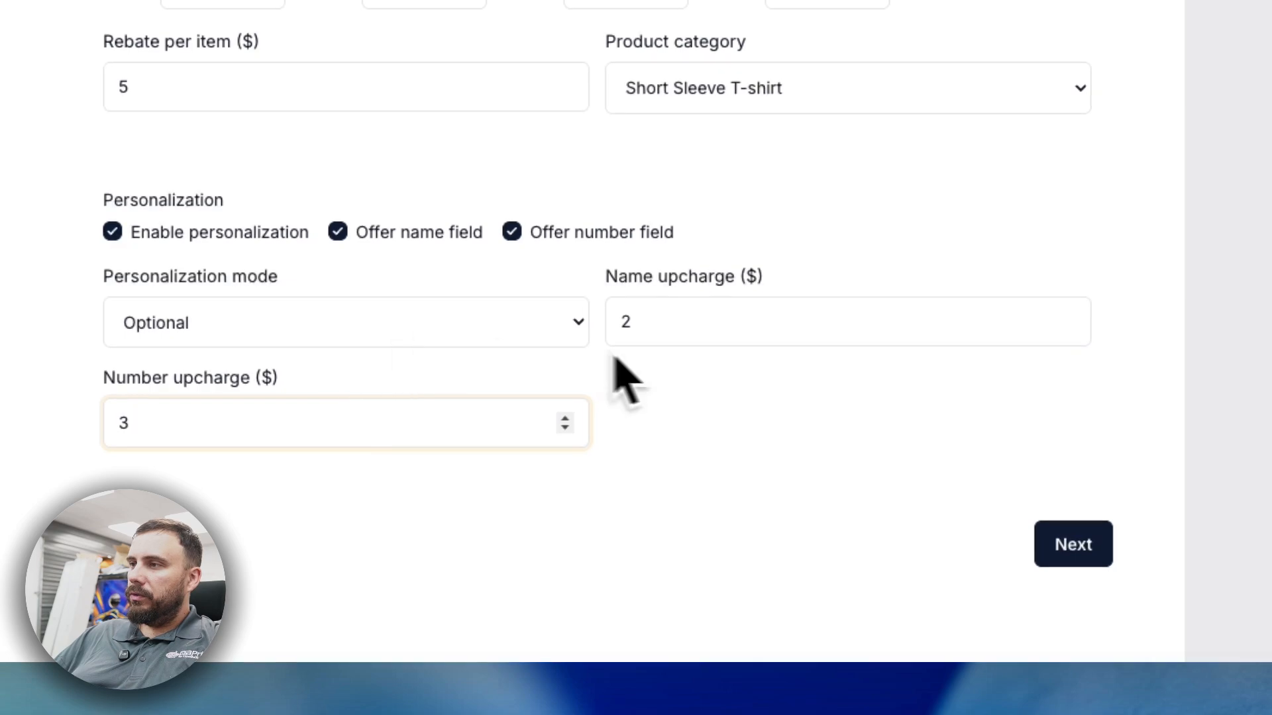
{"action": "left_click", "coordinate": [1072, 545]}
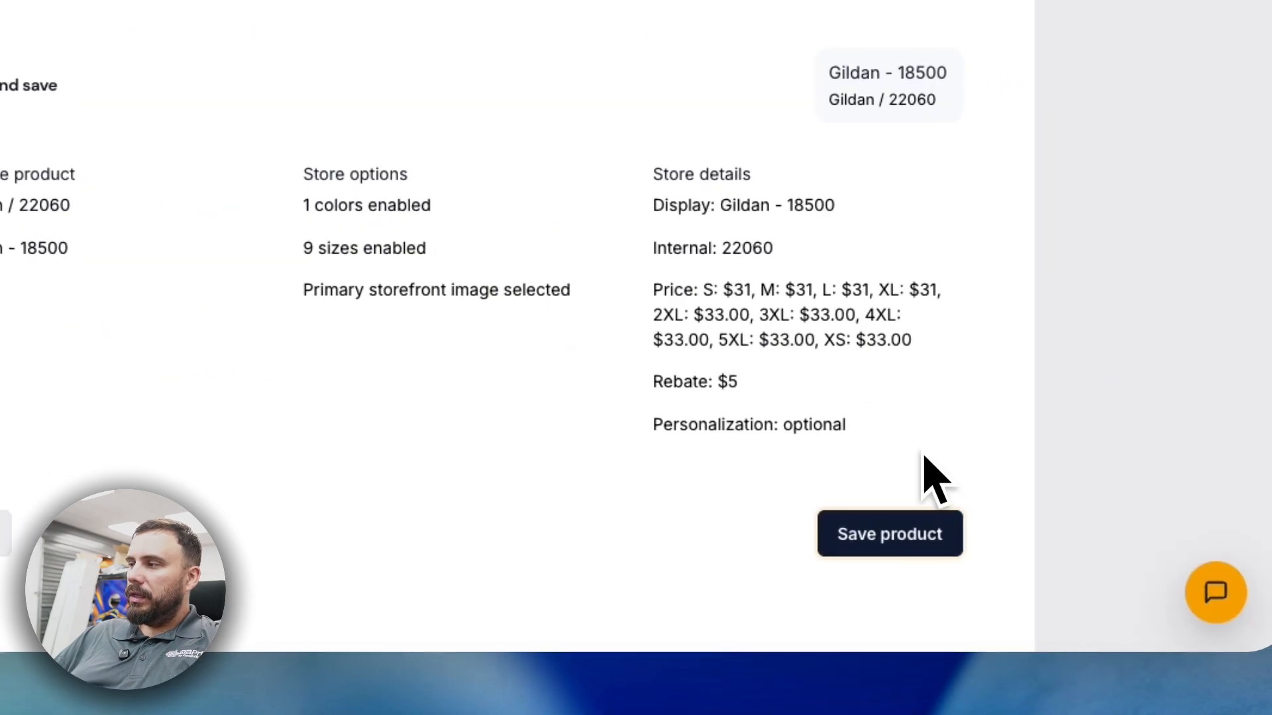
{"action": "left_click", "coordinate": [888, 533]}
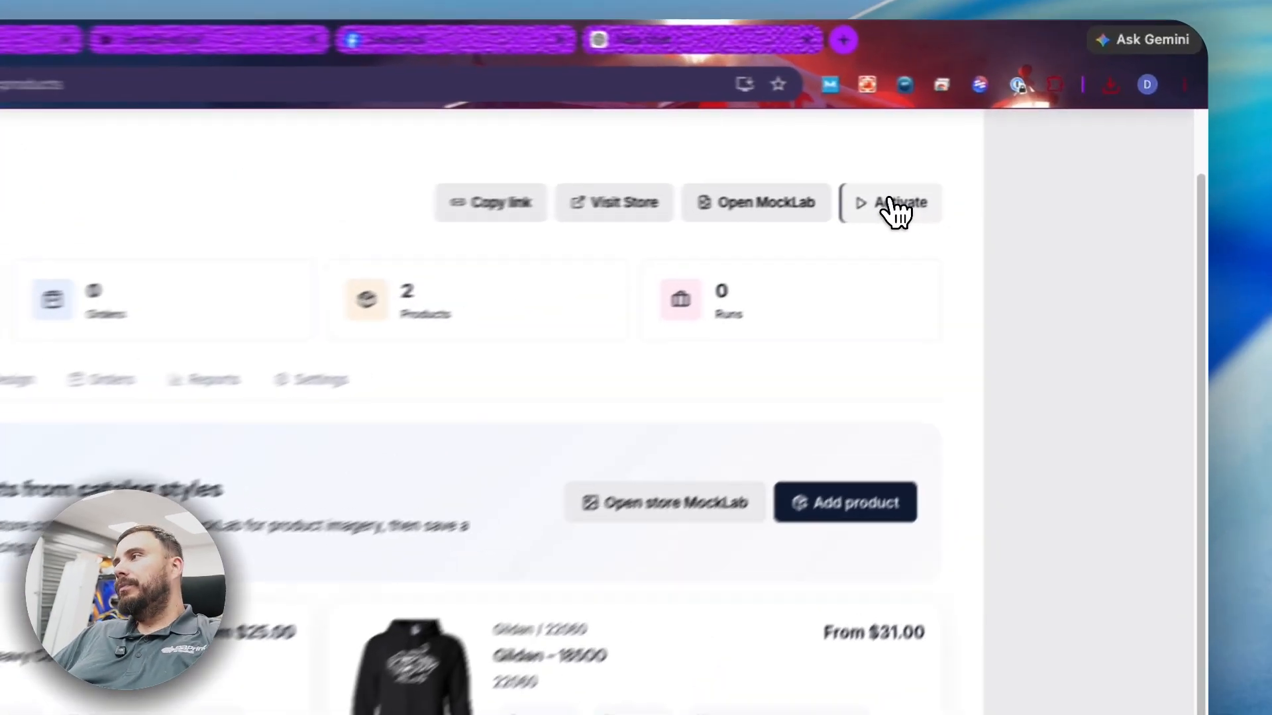
{"action": "left_click", "coordinate": [1027, 169]}
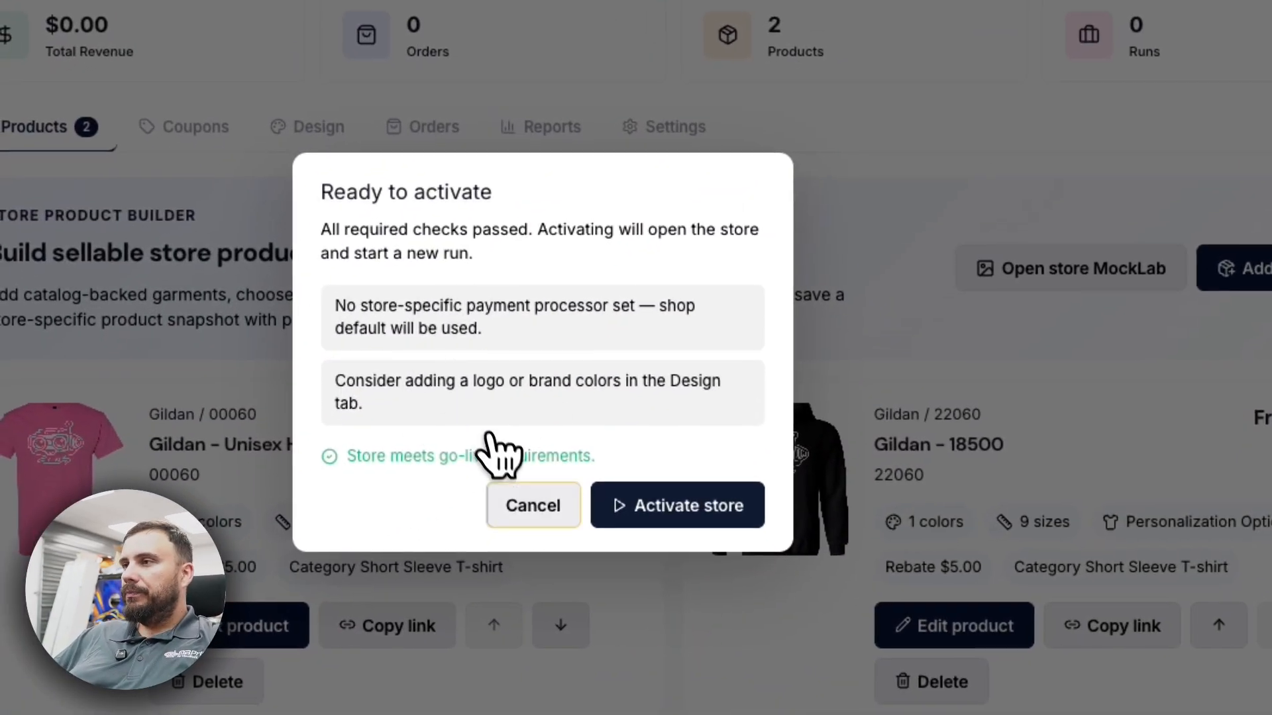
- Cancel activation, then set the store to Square-only payments with bulk delivery fulfillment
{"action": "left_click", "coordinate": [525, 514]}
{"action": "left_click", "coordinate": [689, 129]}
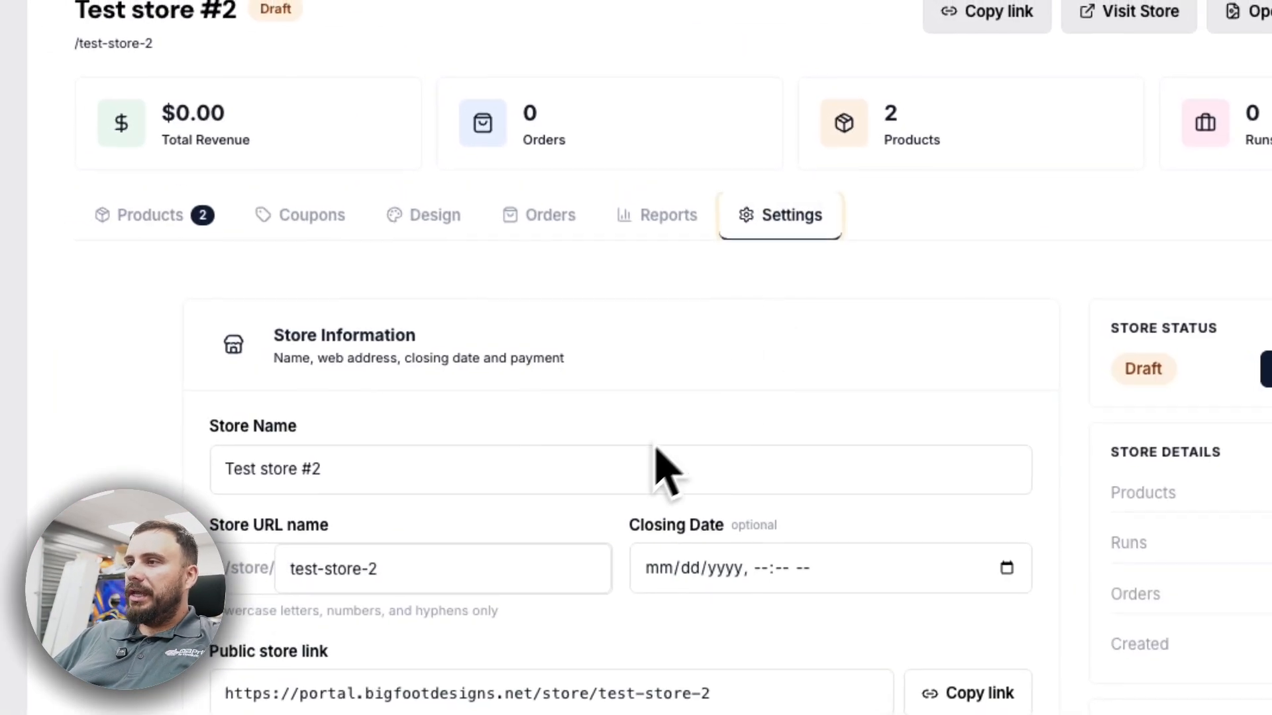
{"action": "left_click", "coordinate": [490, 432]}
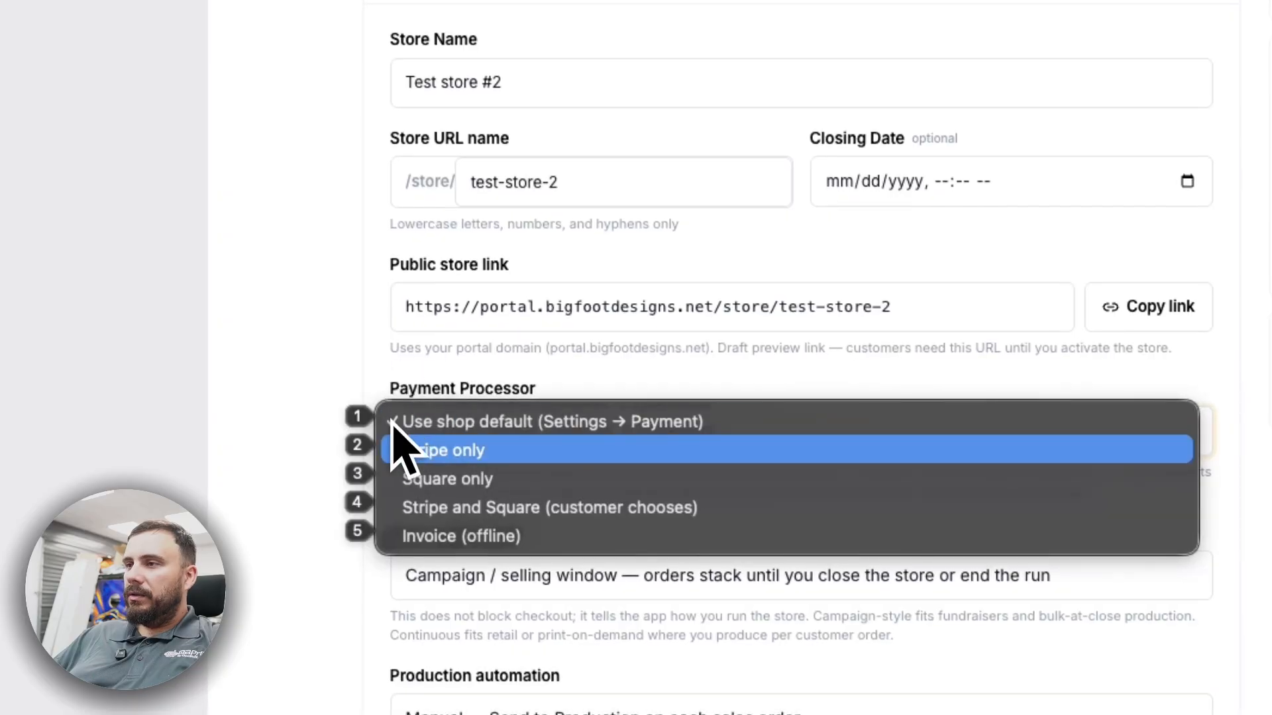
{"action": "left_click", "coordinate": [529, 480]}
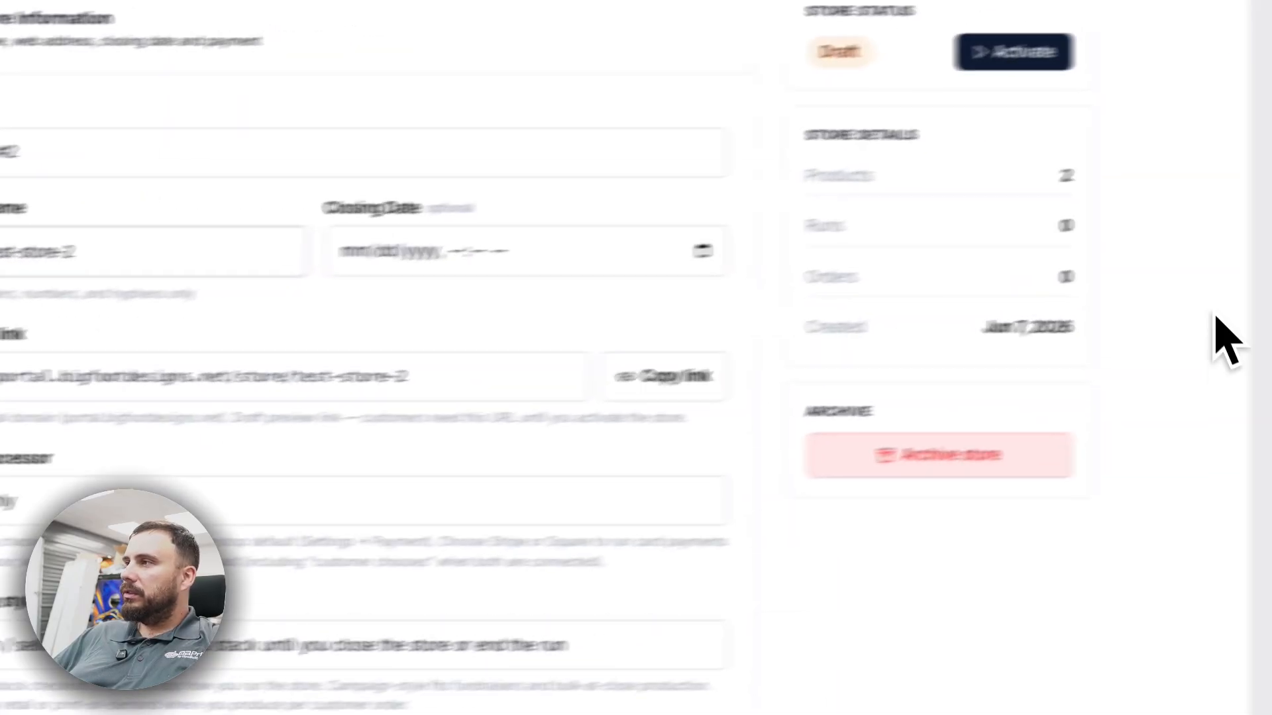
{"action": "scroll", "coordinate": [861, 283], "scroll_direction": "down", "scroll_amount": 10}
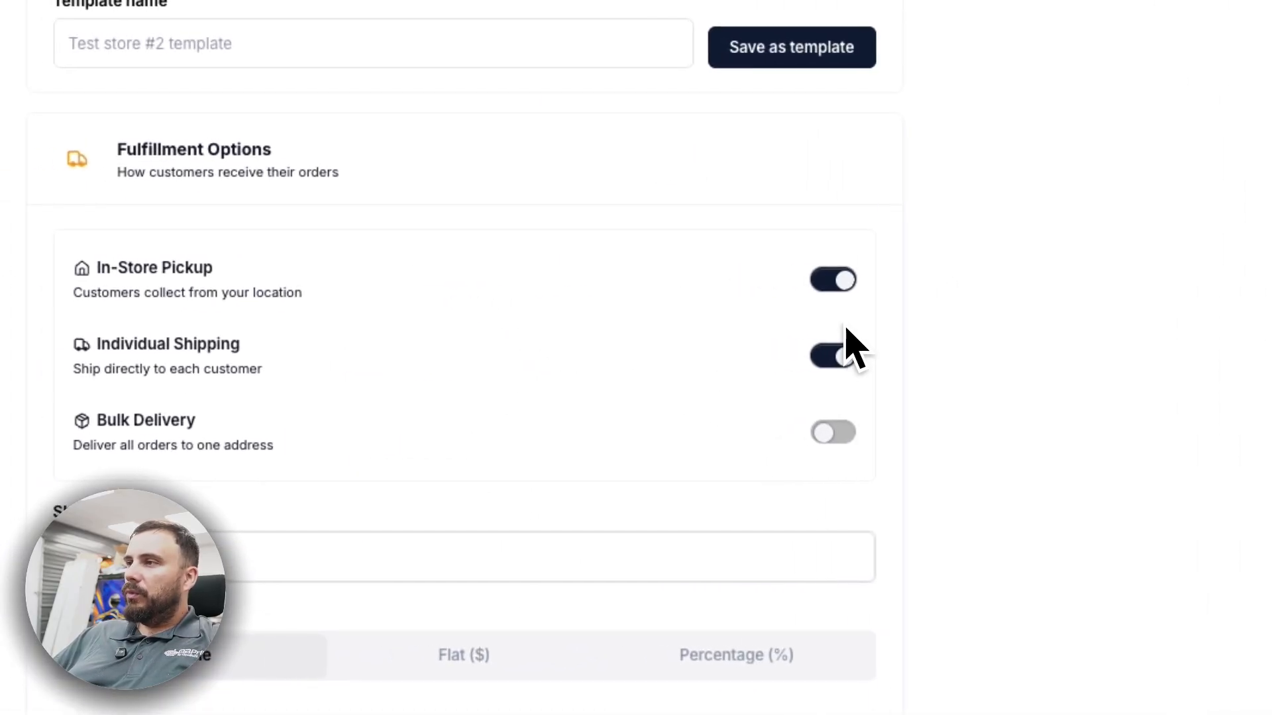
{"action": "left_click", "coordinate": [839, 433]}
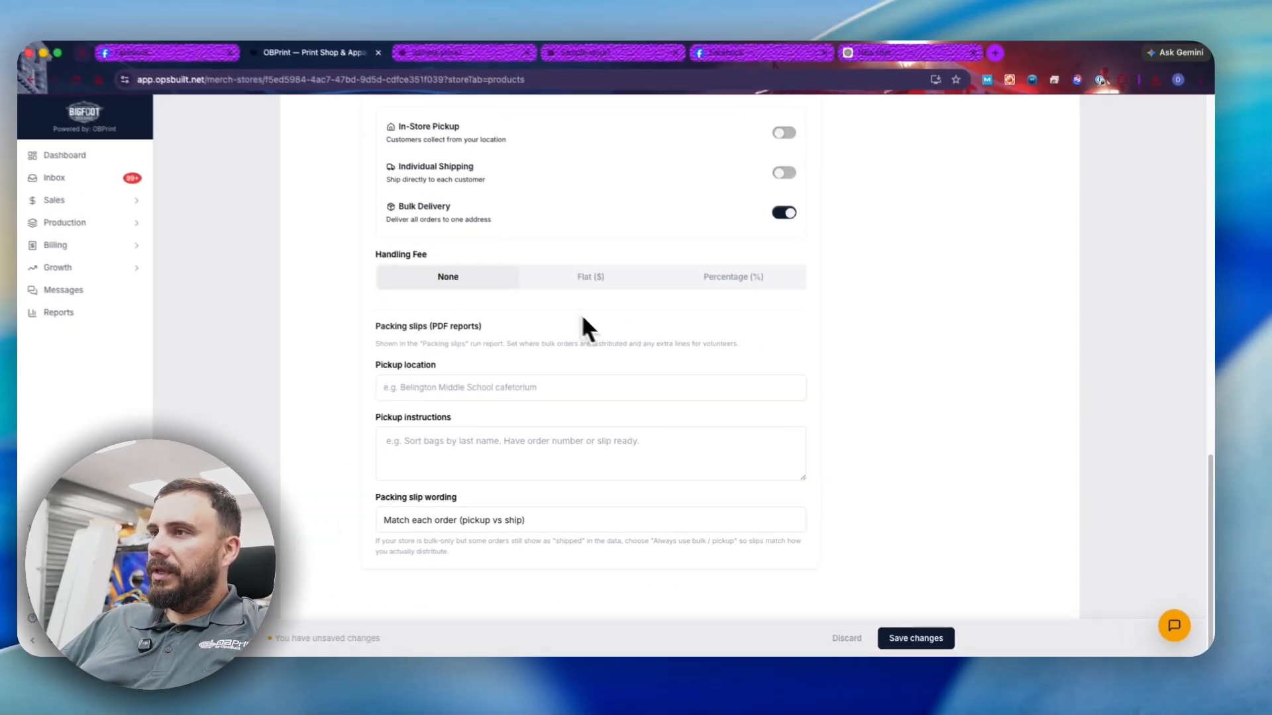
- Enter the order support e-mail and choose Auto: per run production
{"action": "scroll", "coordinate": [596, 411], "scroll_direction": "up", "scroll_amount": 10}
{"action": "left_click", "coordinate": [497, 471]}
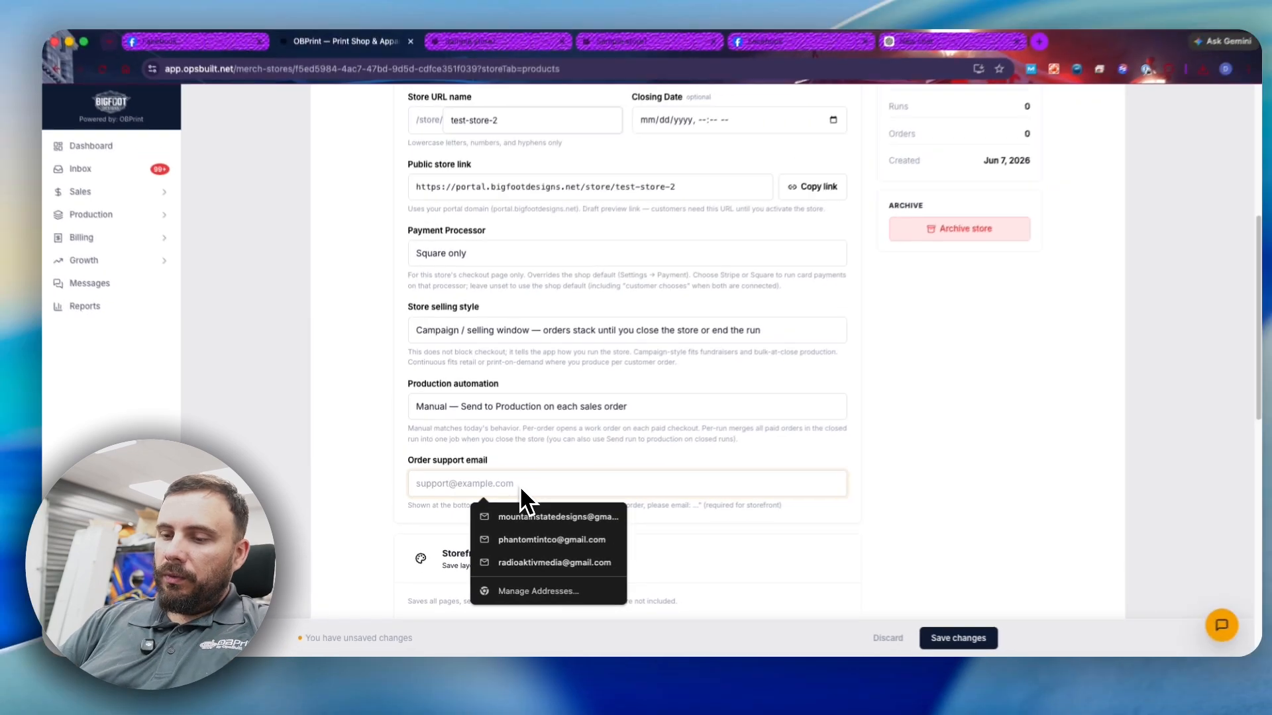
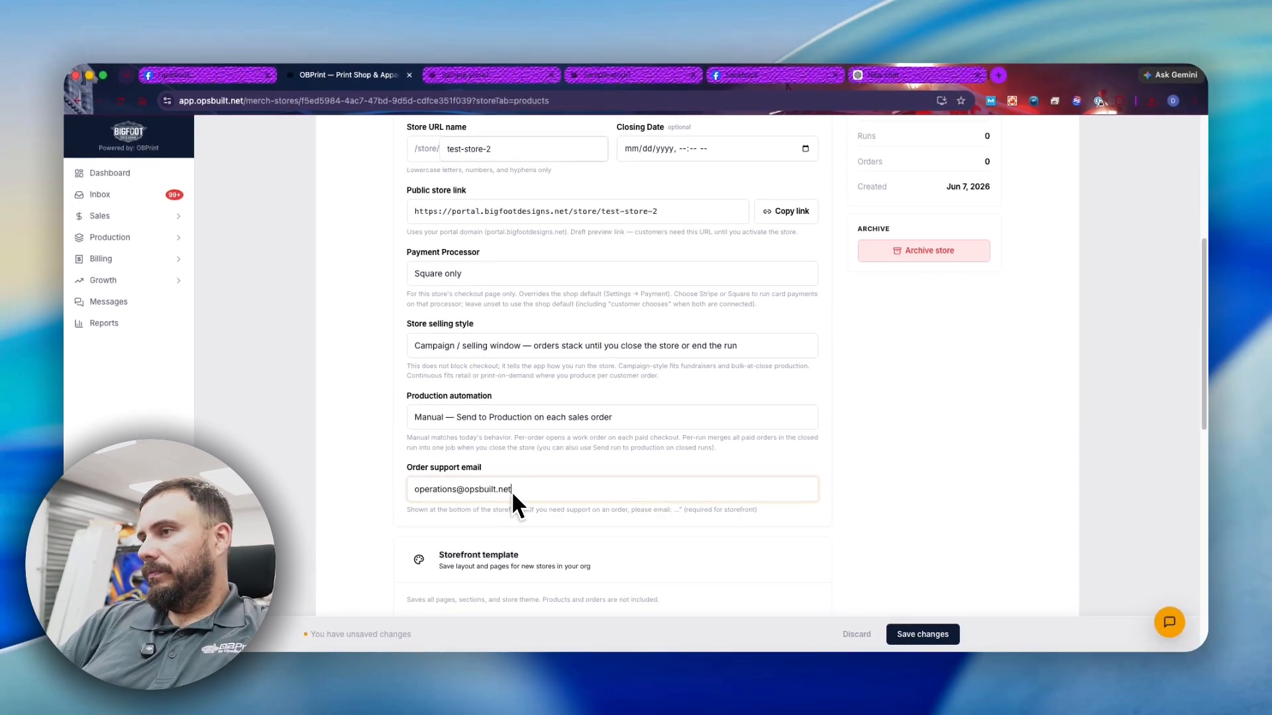
{"action": "scroll", "coordinate": [480, 278], "scroll_direction": "up", "scroll_amount": 3}
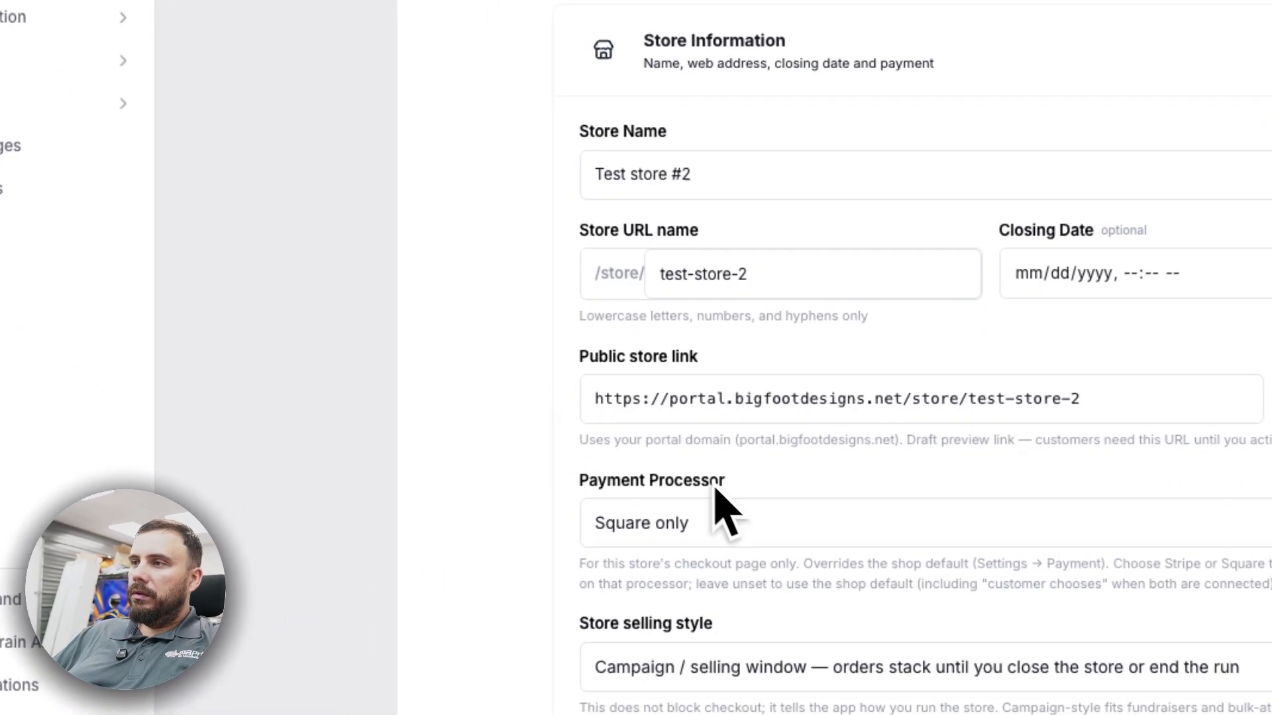
{"action": "scroll", "coordinate": [715, 490], "scroll_direction": "down", "scroll_amount": 7}
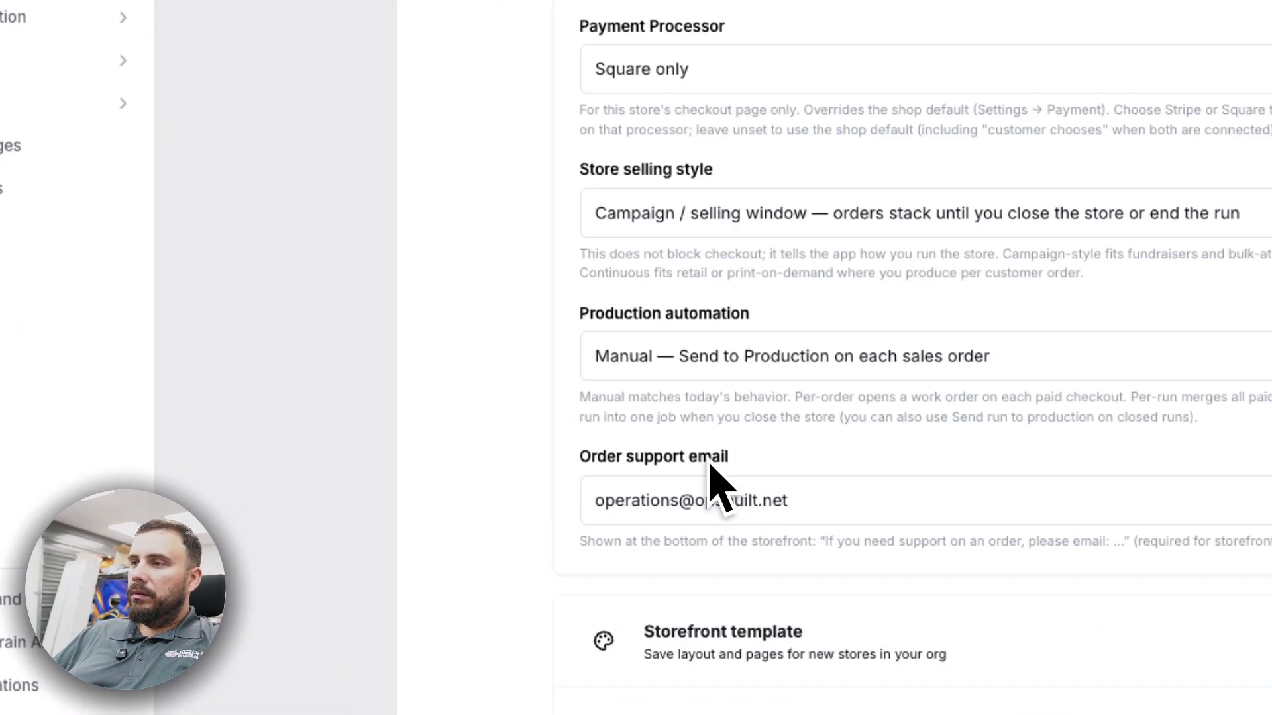
{"action": "left_click", "coordinate": [662, 357]}
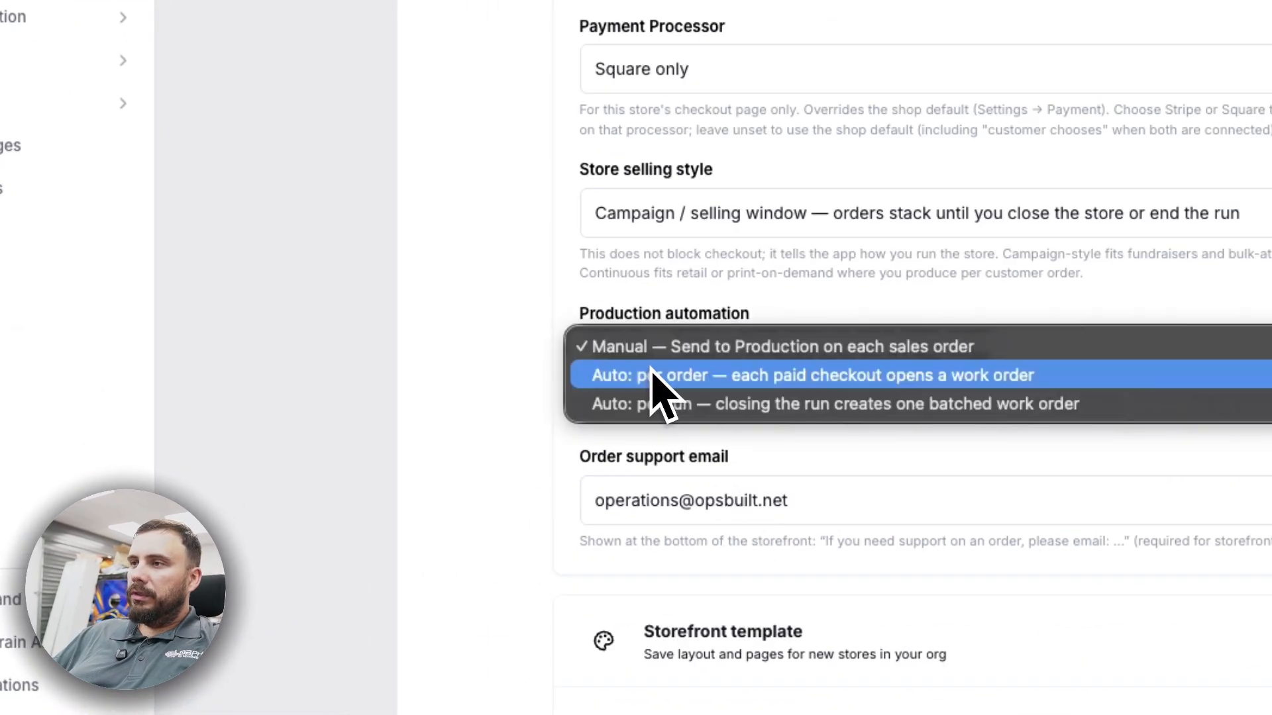
{"action": "left_click", "coordinate": [690, 415]}
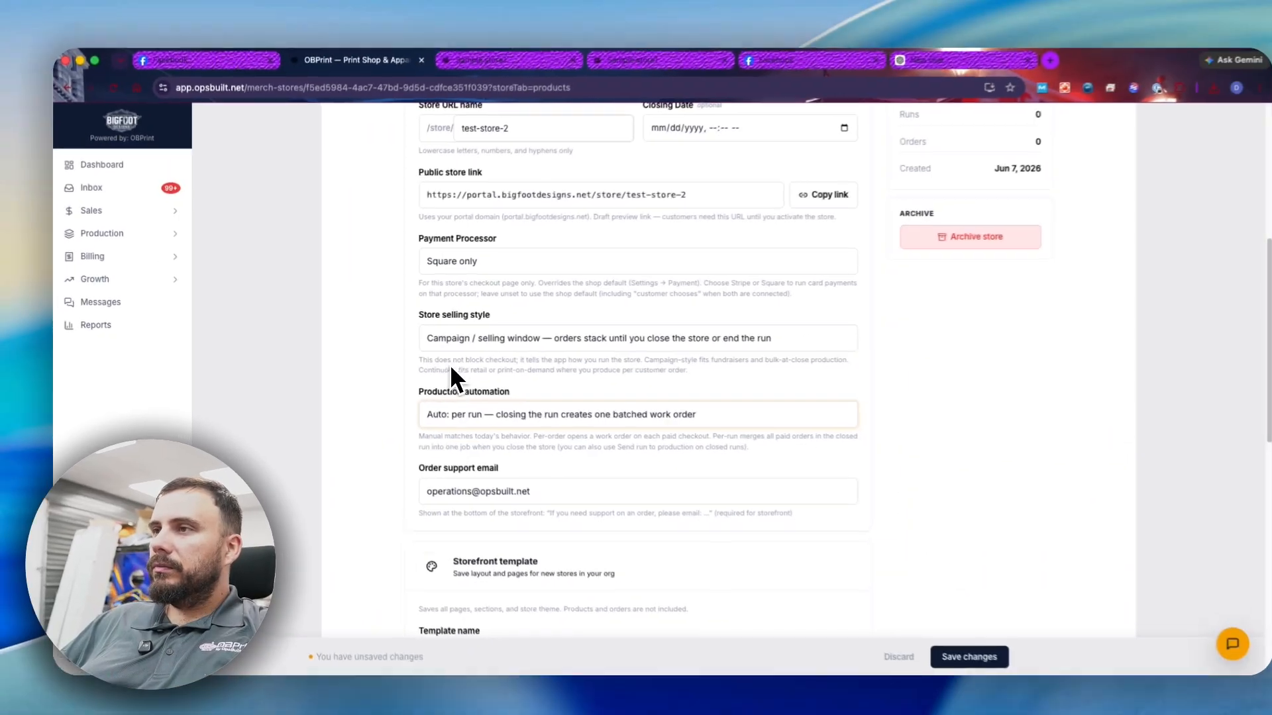
- Set the closing date to June 12 at 5:00 PM and save the settings
{"action": "scroll", "coordinate": [411, 371], "scroll_direction": "up", "scroll_amount": 4}
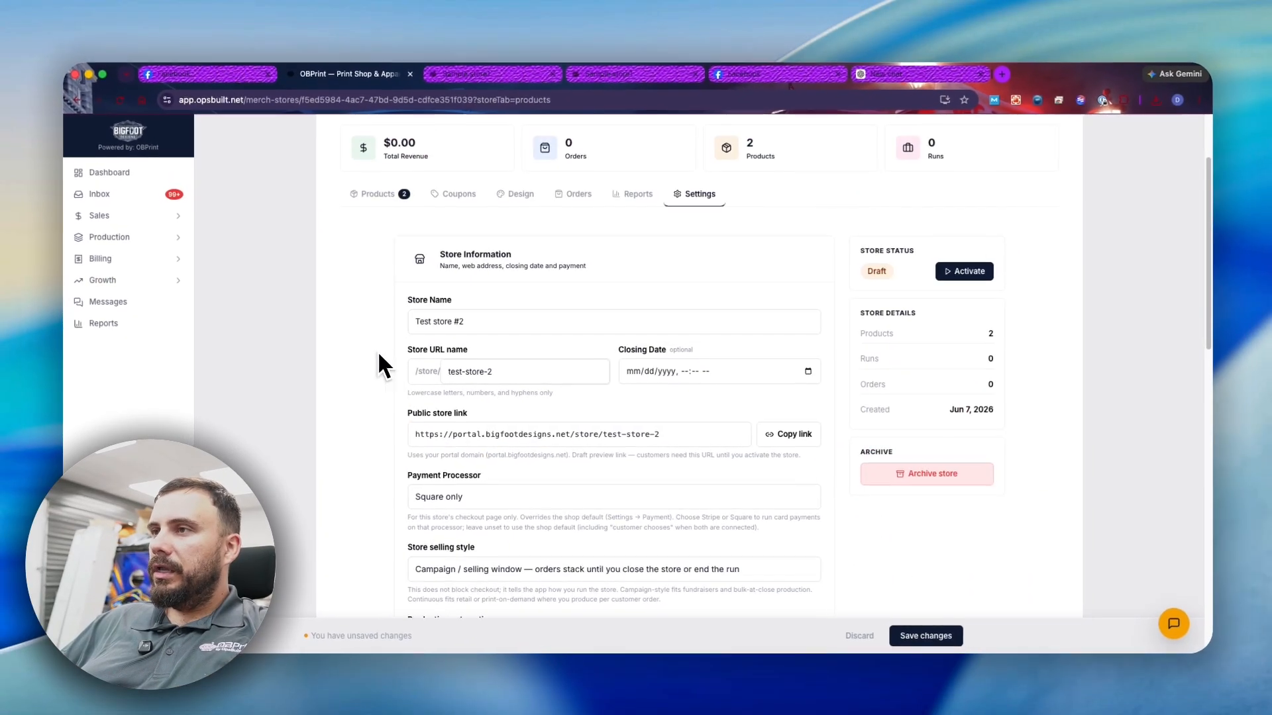
{"action": "scroll", "coordinate": [736, 248], "scroll_direction": "up", "scroll_amount": 3}
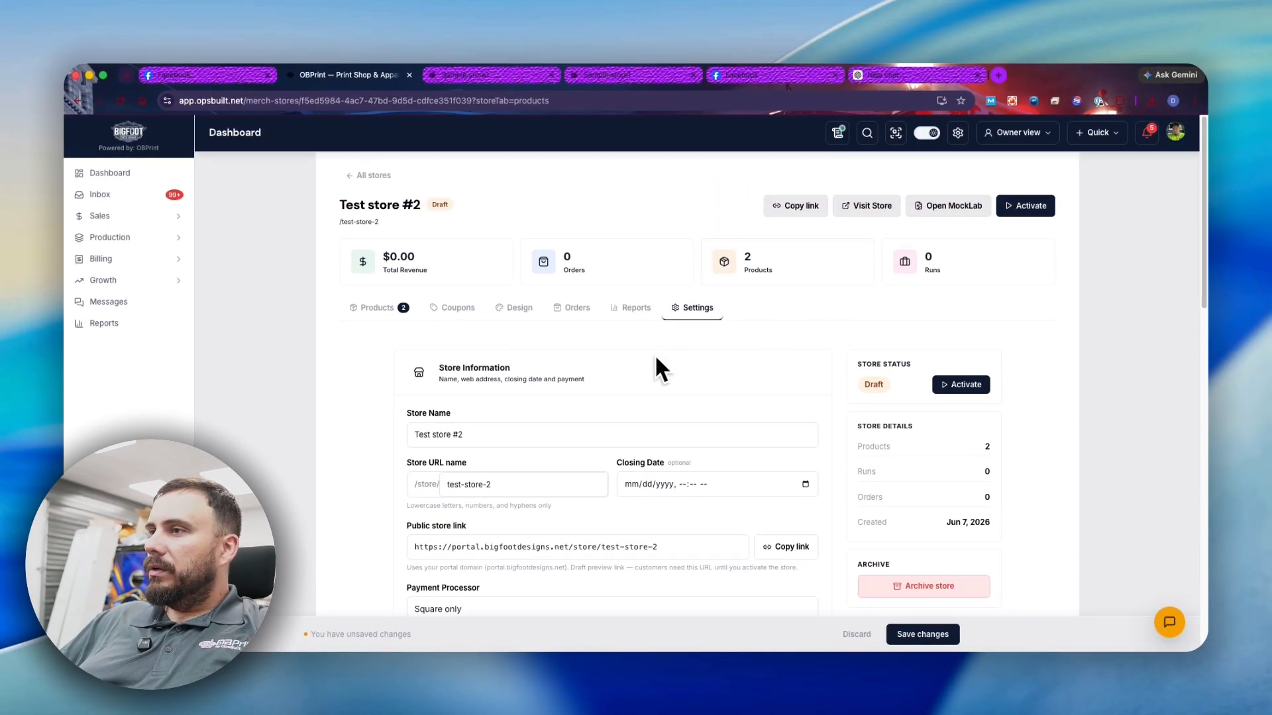
{"action": "scroll", "coordinate": [656, 358], "scroll_direction": "down", "scroll_amount": 12}
{"action": "scroll", "coordinate": [790, 341], "scroll_direction": "up", "scroll_amount": 15}
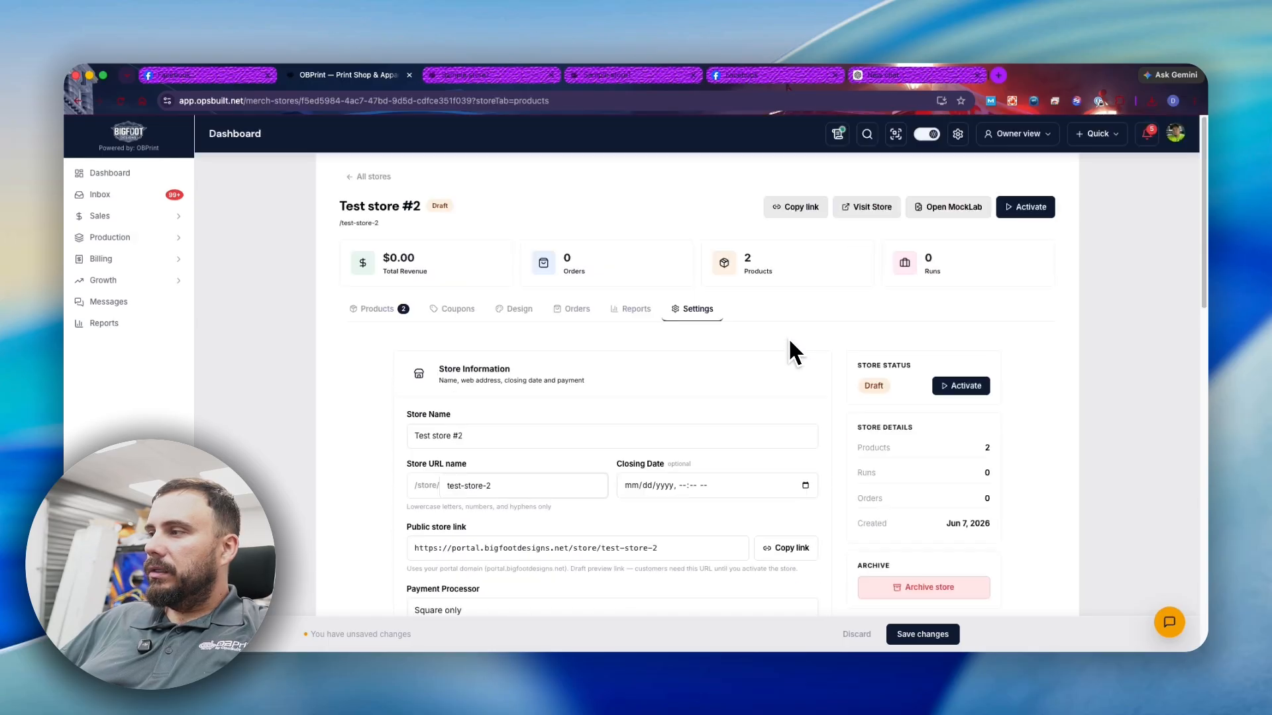
{"action": "left_click", "coordinate": [805, 486]}
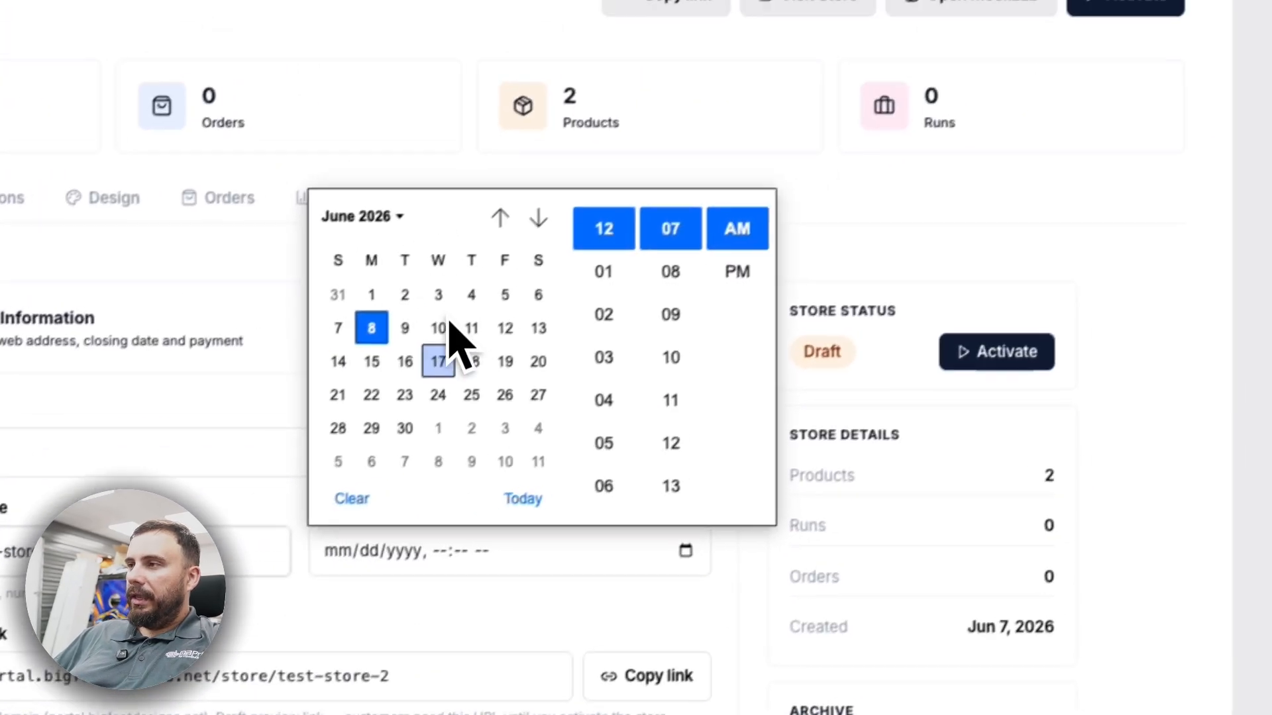
{"action": "left_click", "coordinate": [498, 336]}
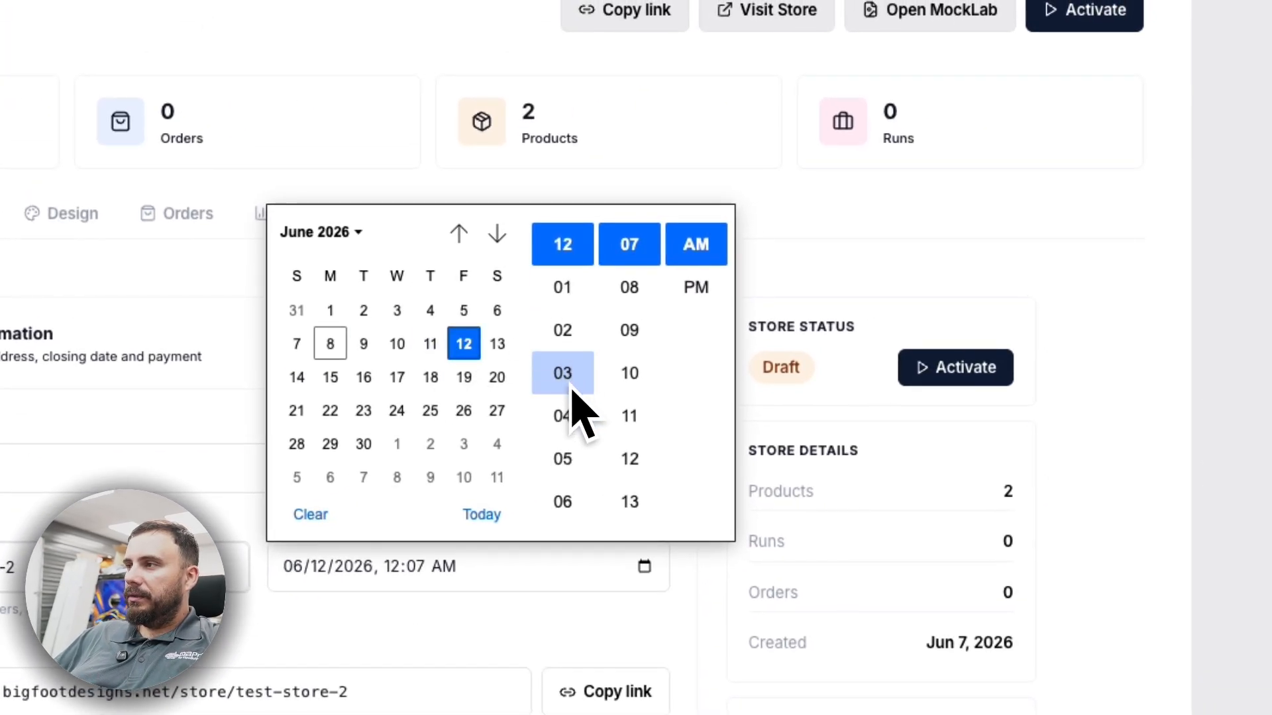
{"action": "left_click", "coordinate": [562, 459]}
{"action": "left_click", "coordinate": [694, 287]}
{"action": "scroll", "coordinate": [635, 344], "scroll_direction": "up", "scroll_amount": 5}
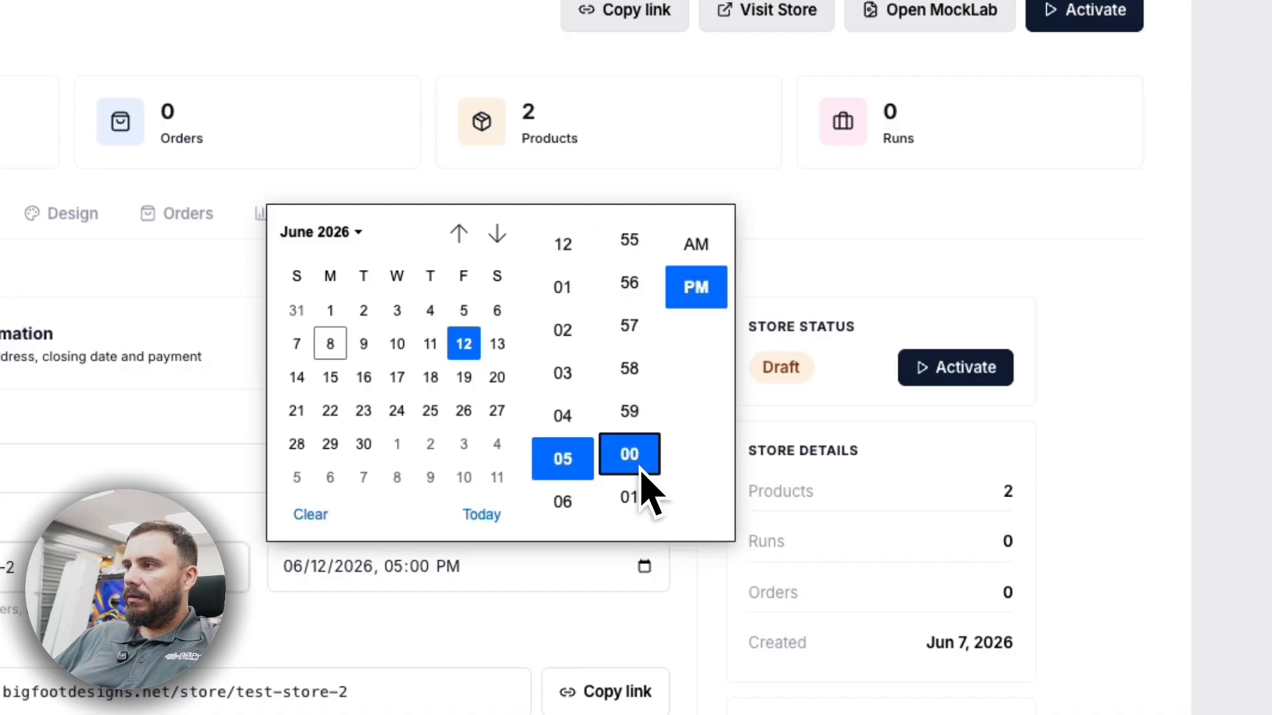
{"action": "left_click", "coordinate": [834, 397]}
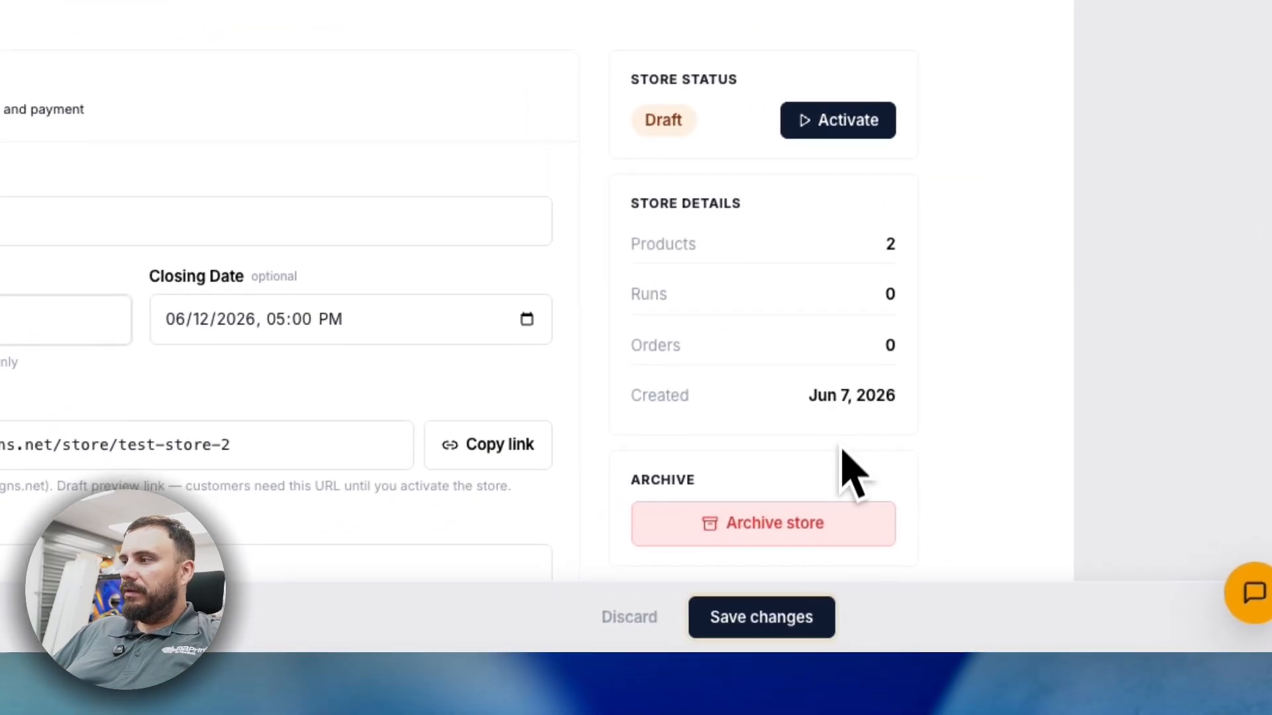
{"action": "left_click", "coordinate": [762, 617]}
{"action": "left_click", "coordinate": [810, 285]}
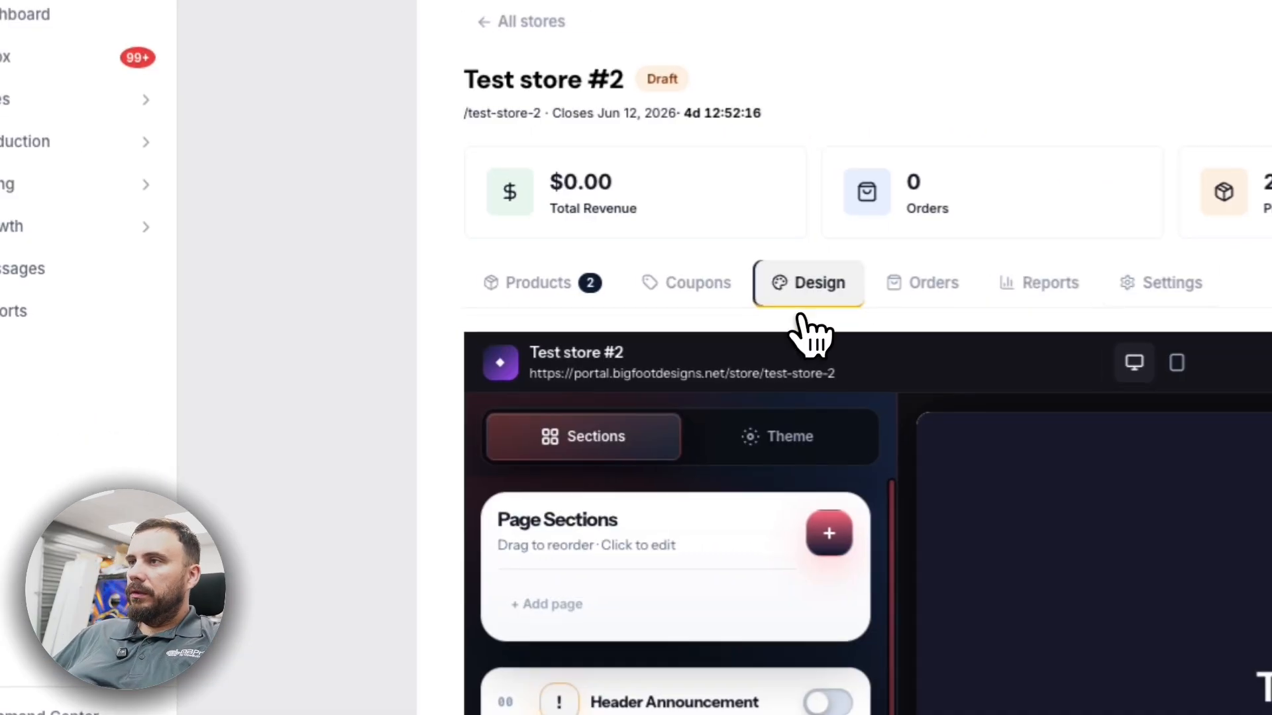
- Turn off the header announcement, title the hero banner 'Test Store', and clear its background colour
{"action": "scroll", "coordinate": [426, 436], "scroll_direction": "down", "scroll_amount": 5}
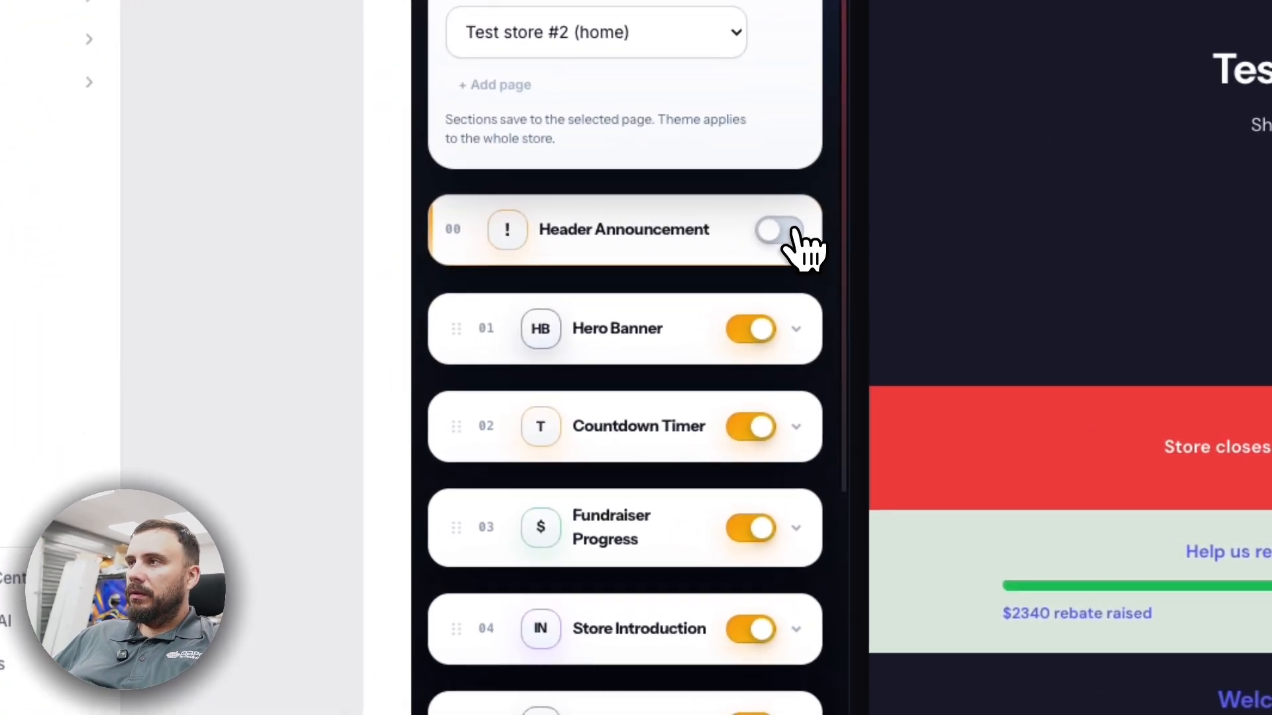
{"action": "left_click", "coordinate": [780, 230]}
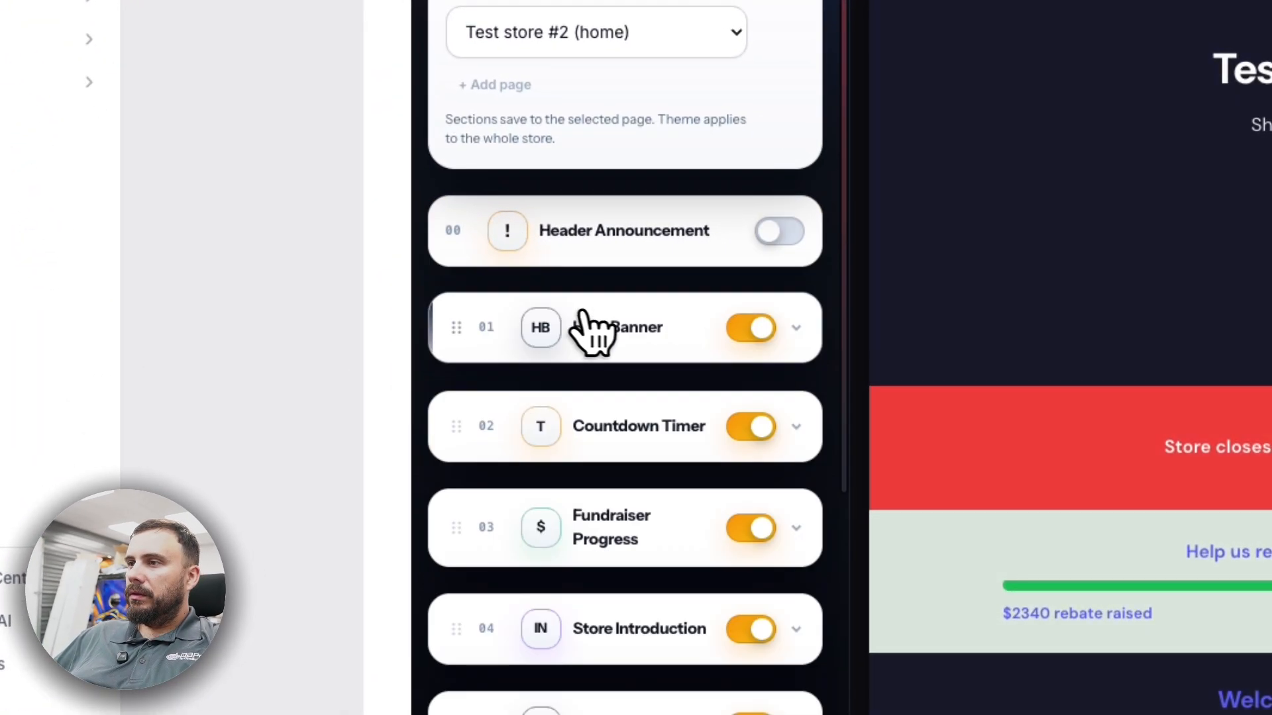
{"action": "left_click", "coordinate": [580, 316]}
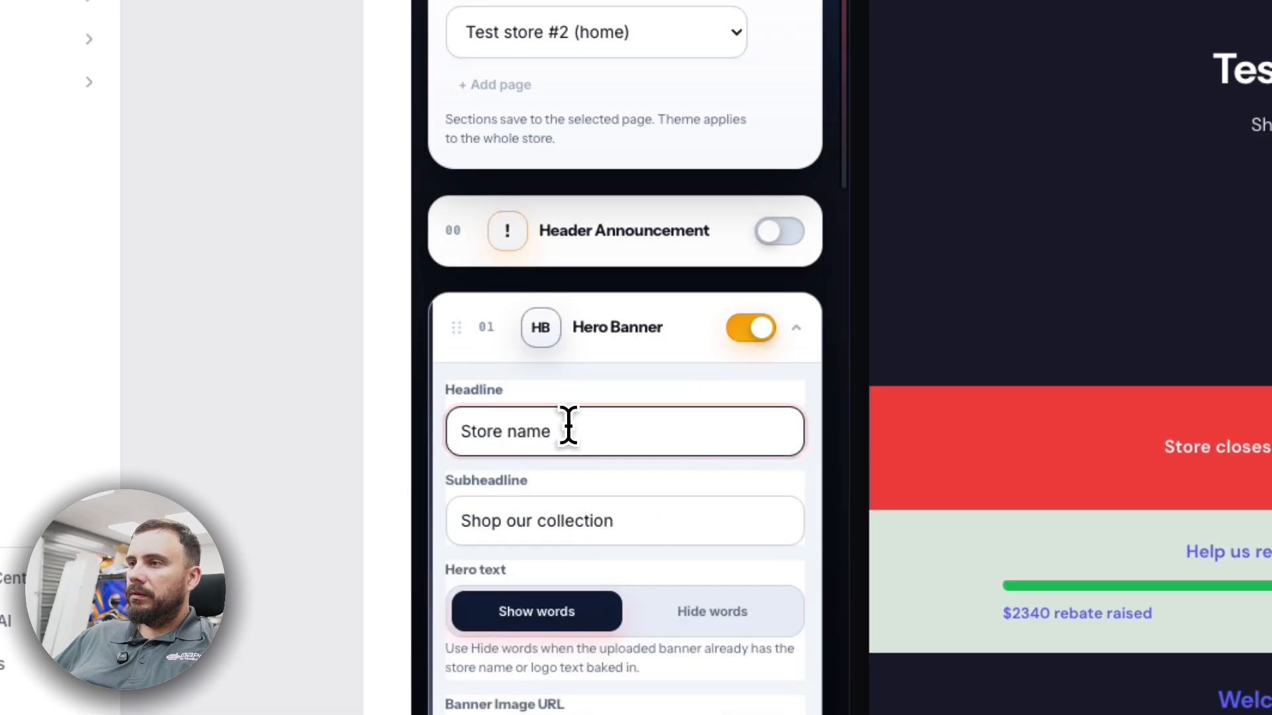
{"action": "type", "text": "Test Store 2"}
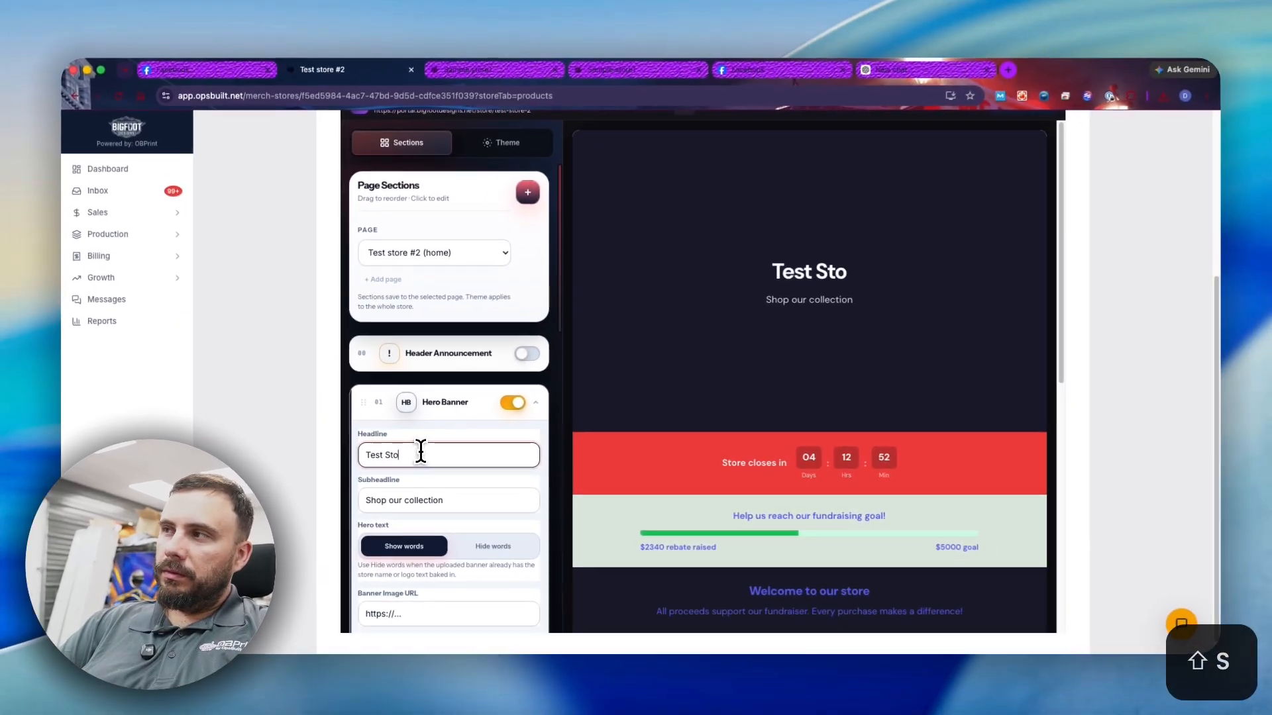
{"action": "scroll", "coordinate": [371, 497], "scroll_direction": "down", "scroll_amount": 5}
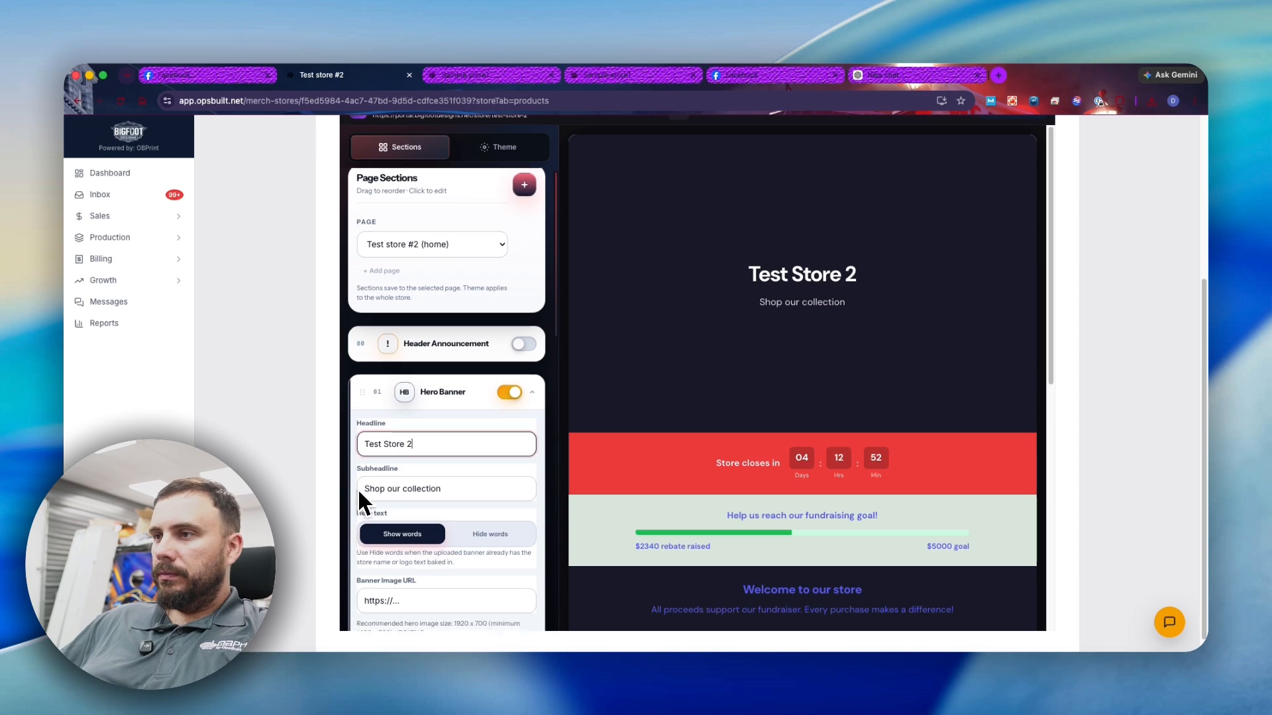
{"action": "left_click", "coordinate": [367, 466]}
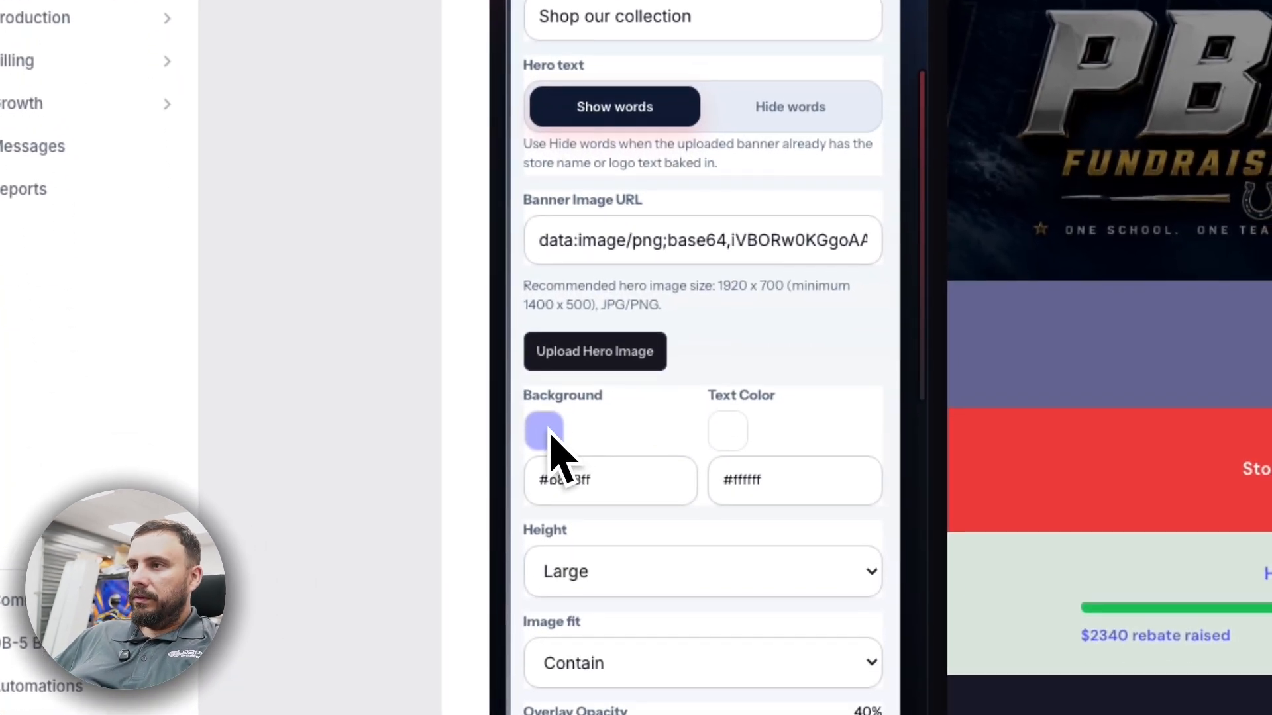
{"action": "left_click", "coordinate": [549, 434]}
{"action": "left_click", "coordinate": [586, 491]}
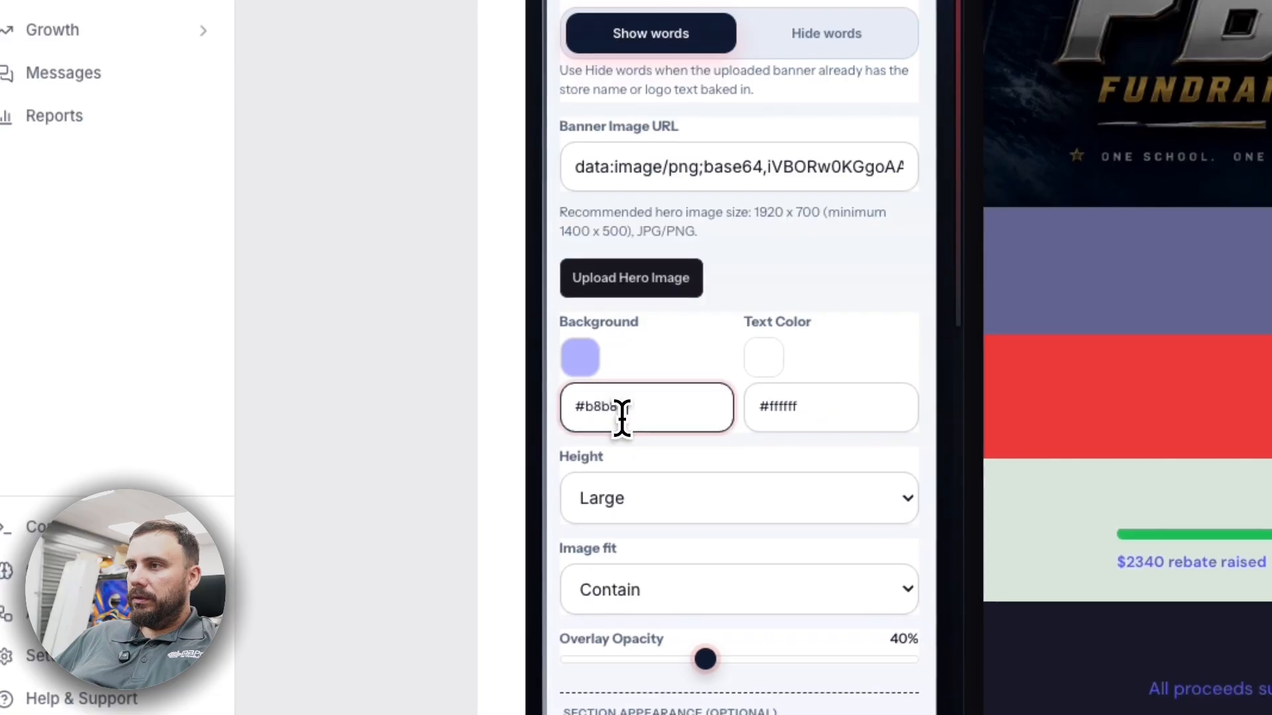
{"action": "double_click", "coordinate": [596, 479]}
{"action": "key", "text": "BackSpace"}
{"action": "key", "text": "BackSpace"}
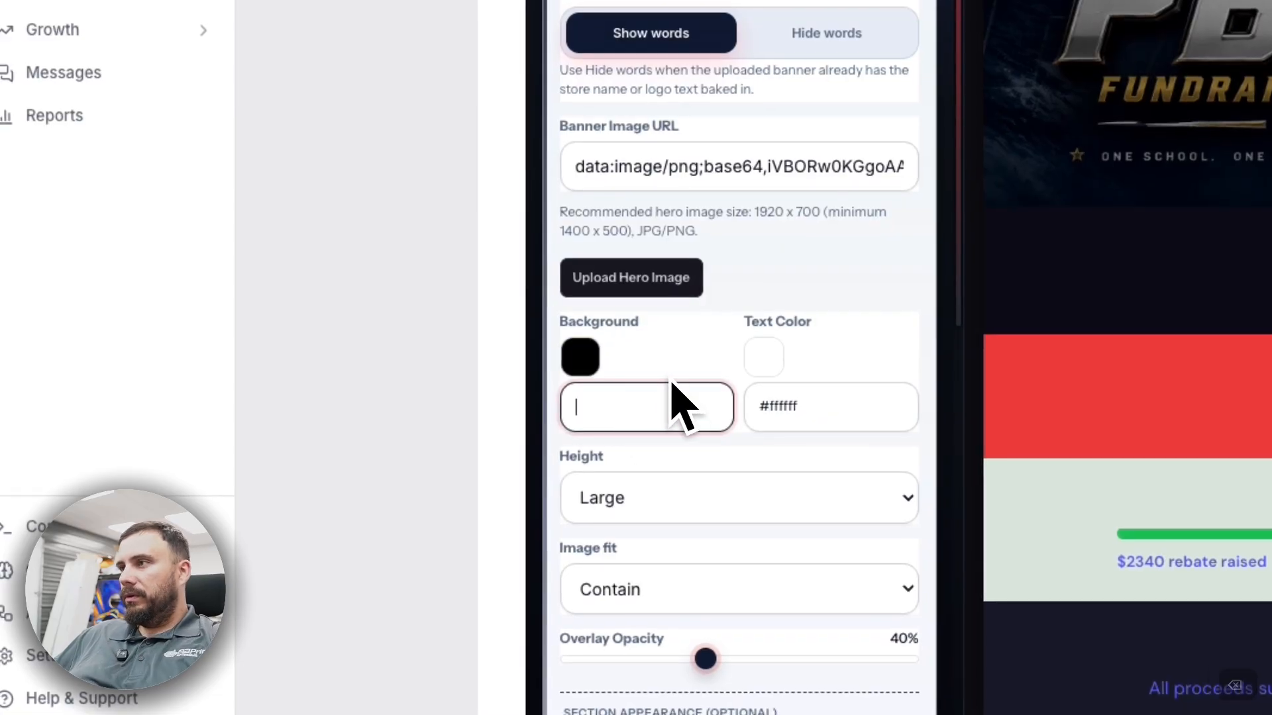
{"action": "scroll", "coordinate": [653, 349], "scroll_direction": "up", "scroll_amount": 5}
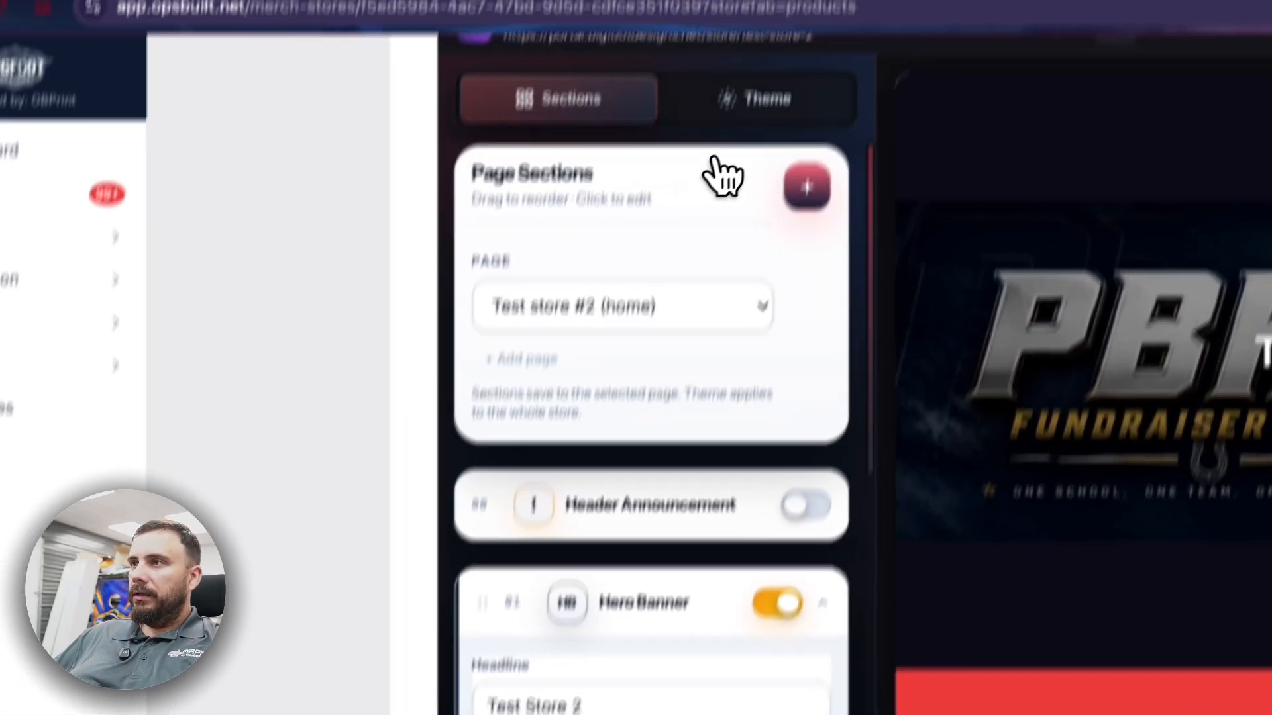
- Apply the Columbia Blue, Navy & White theme preset to the store
{"action": "left_click", "coordinate": [748, 98]}
{"action": "left_click", "coordinate": [638, 360]}
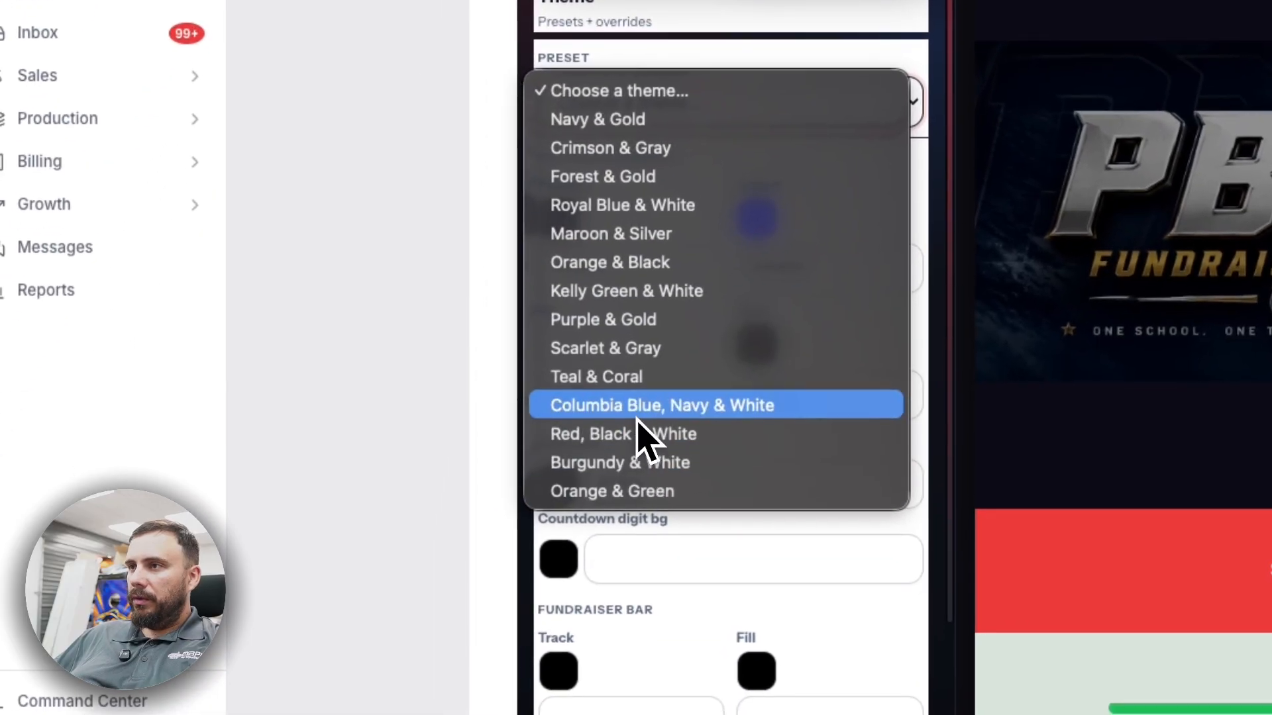
{"action": "left_click", "coordinate": [520, 678]}
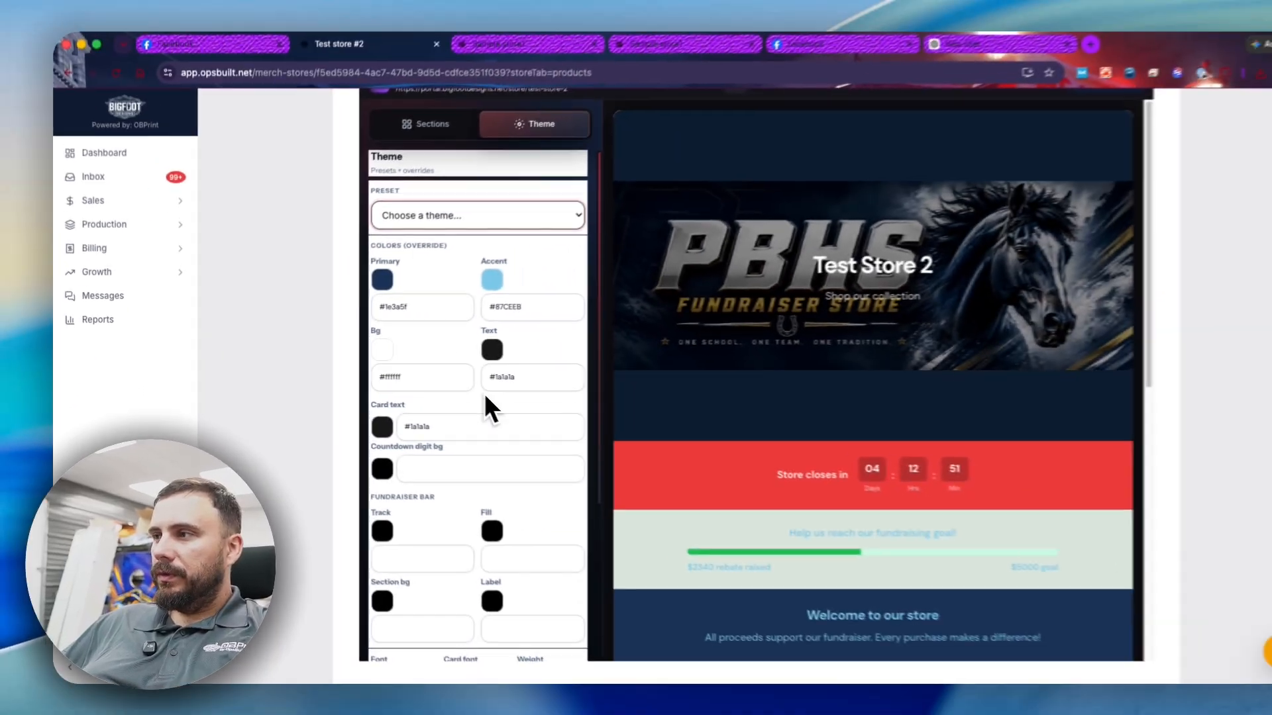
{"action": "scroll", "coordinate": [1201, 609], "scroll_direction": "down", "scroll_amount": 3}
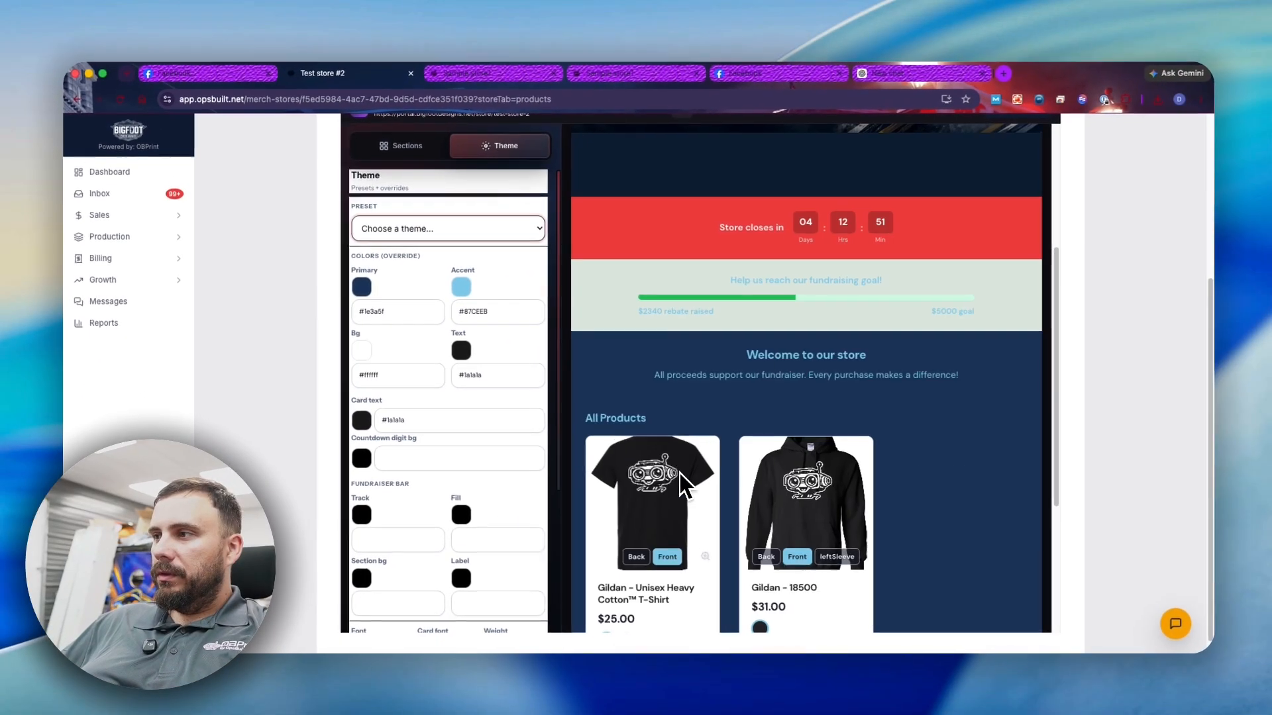
{"action": "scroll", "coordinate": [615, 415], "scroll_direction": "up", "scroll_amount": 2}
{"action": "scroll", "coordinate": [439, 337], "scroll_direction": "down", "scroll_amount": 1}
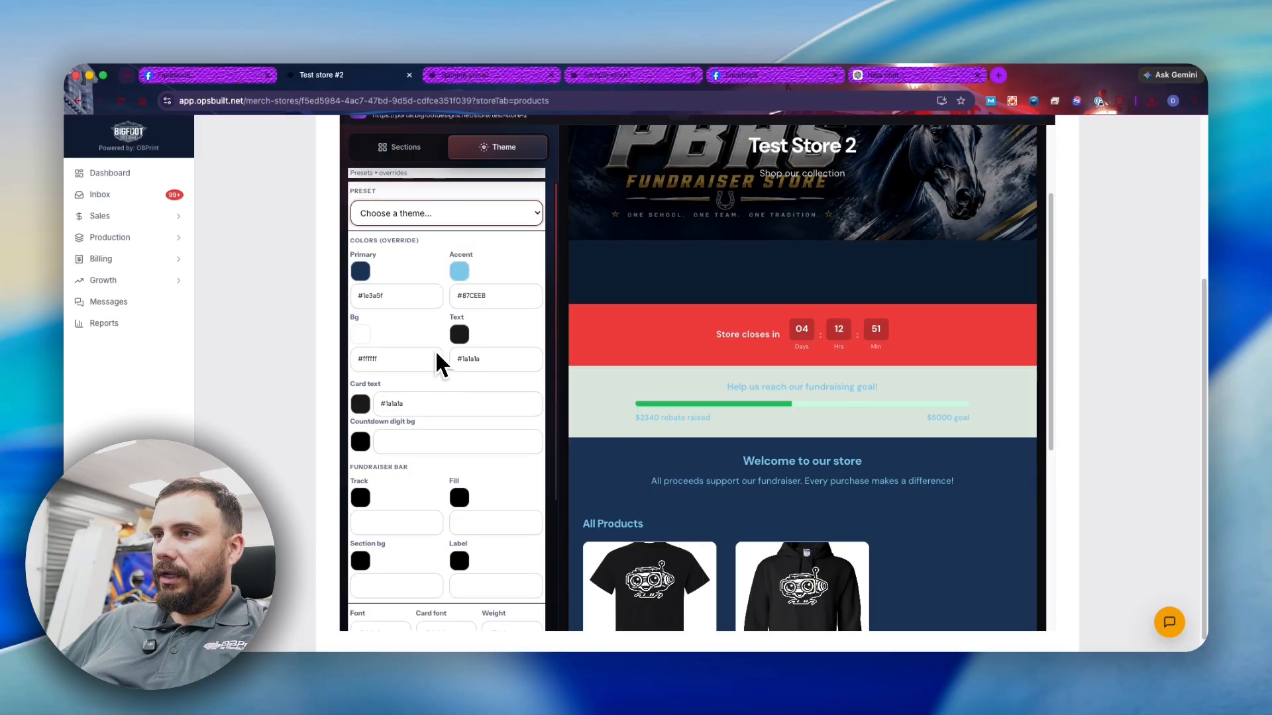
{"action": "scroll", "coordinate": [408, 350], "scroll_direction": "down", "scroll_amount": 3}
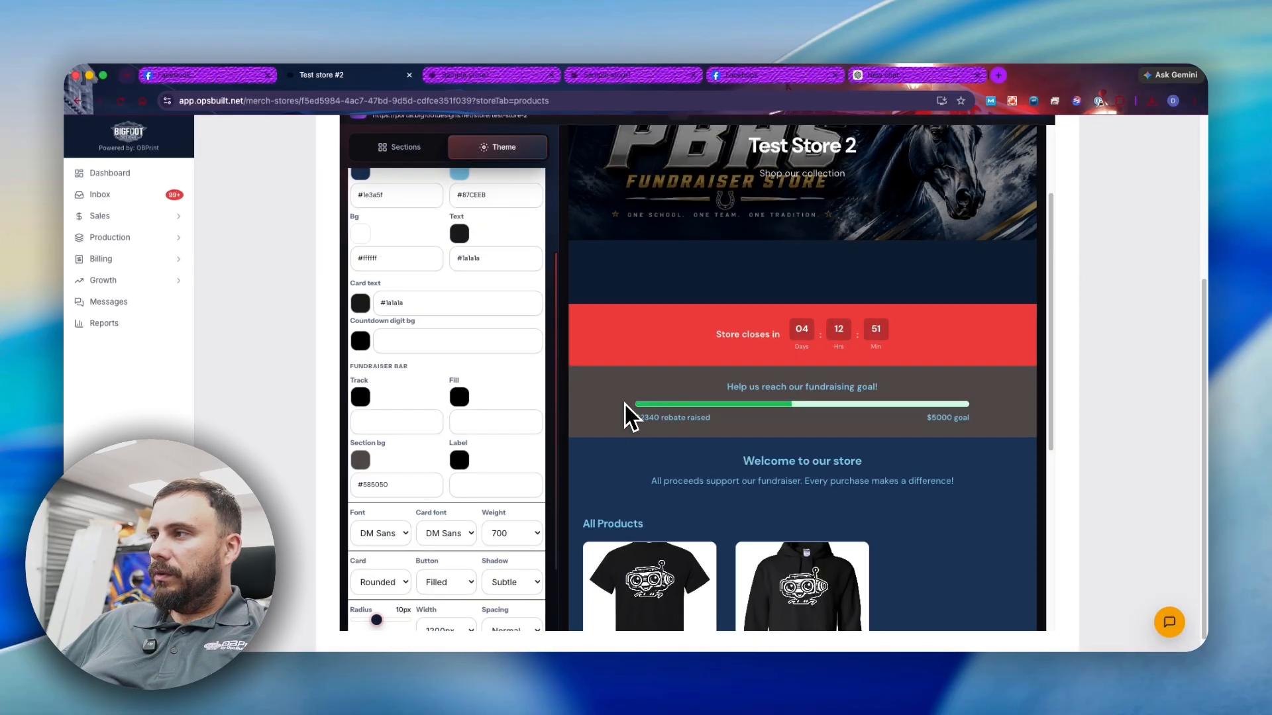
{"action": "scroll", "coordinate": [596, 411], "scroll_direction": "up", "scroll_amount": 3}
{"action": "scroll", "coordinate": [507, 389], "scroll_direction": "up", "scroll_amount": 3}
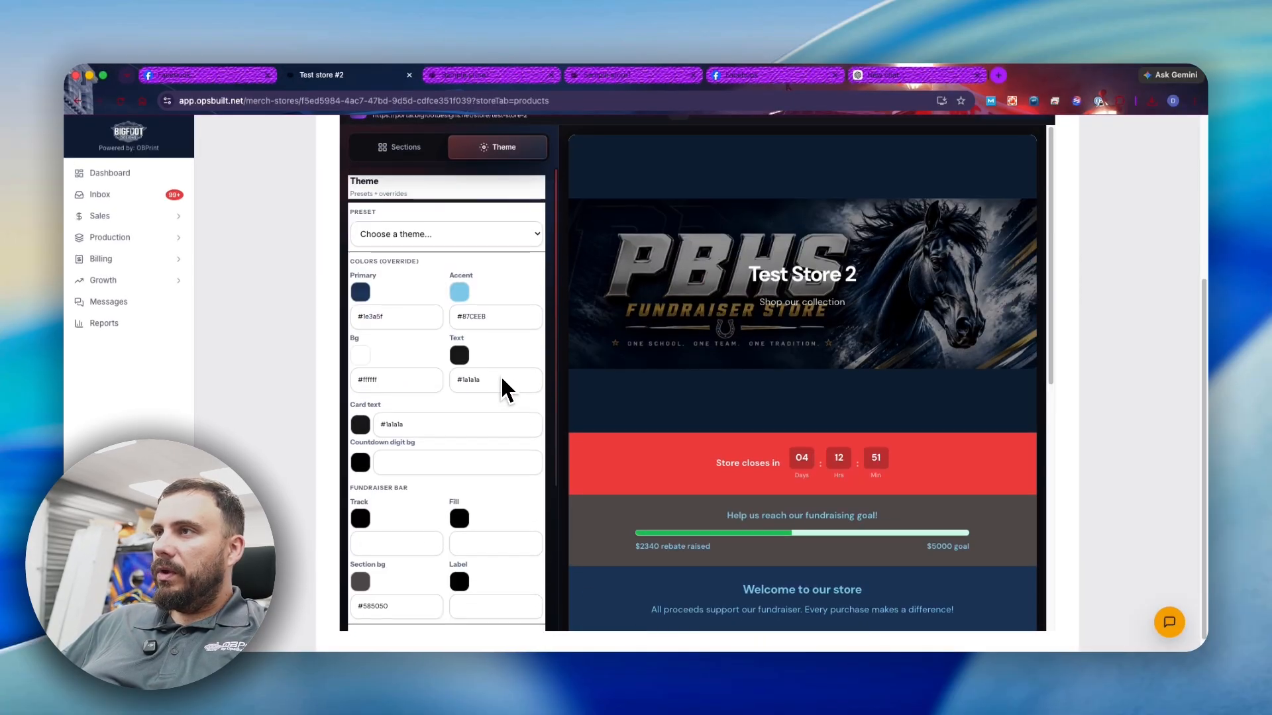
{"action": "scroll", "coordinate": [507, 384], "scroll_direction": "up", "scroll_amount": 4}
- Publish the theme, set the hero text to Hide words, and publish again
{"action": "left_click", "coordinate": [1013, 349]}
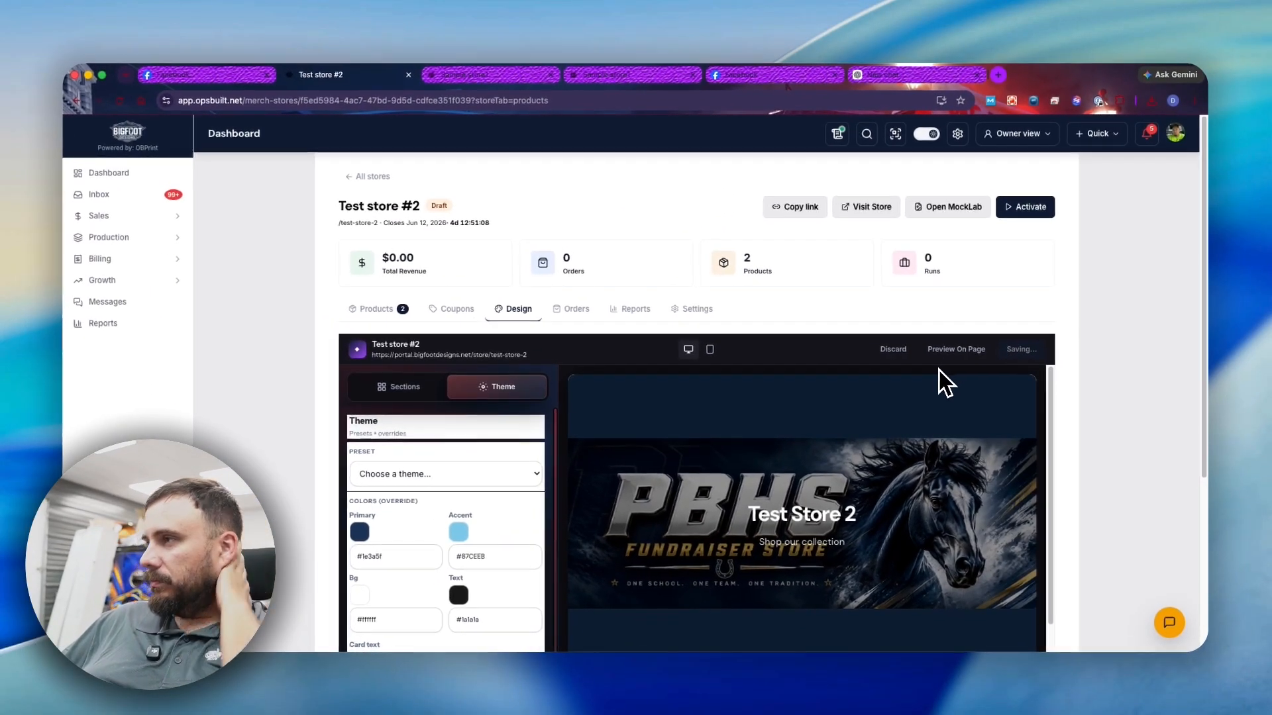
{"action": "scroll", "coordinate": [452, 458], "scroll_direction": "down", "scroll_amount": 3}
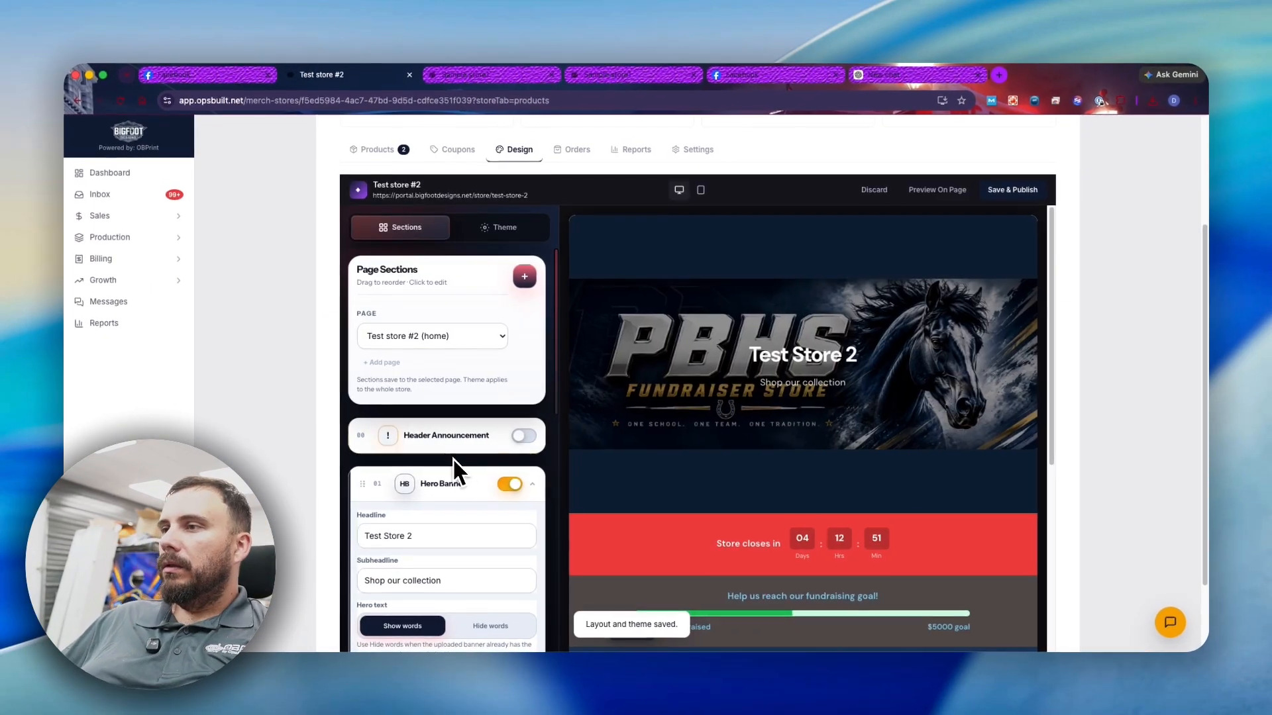
{"action": "scroll", "coordinate": [453, 468], "scroll_direction": "down", "scroll_amount": 2}
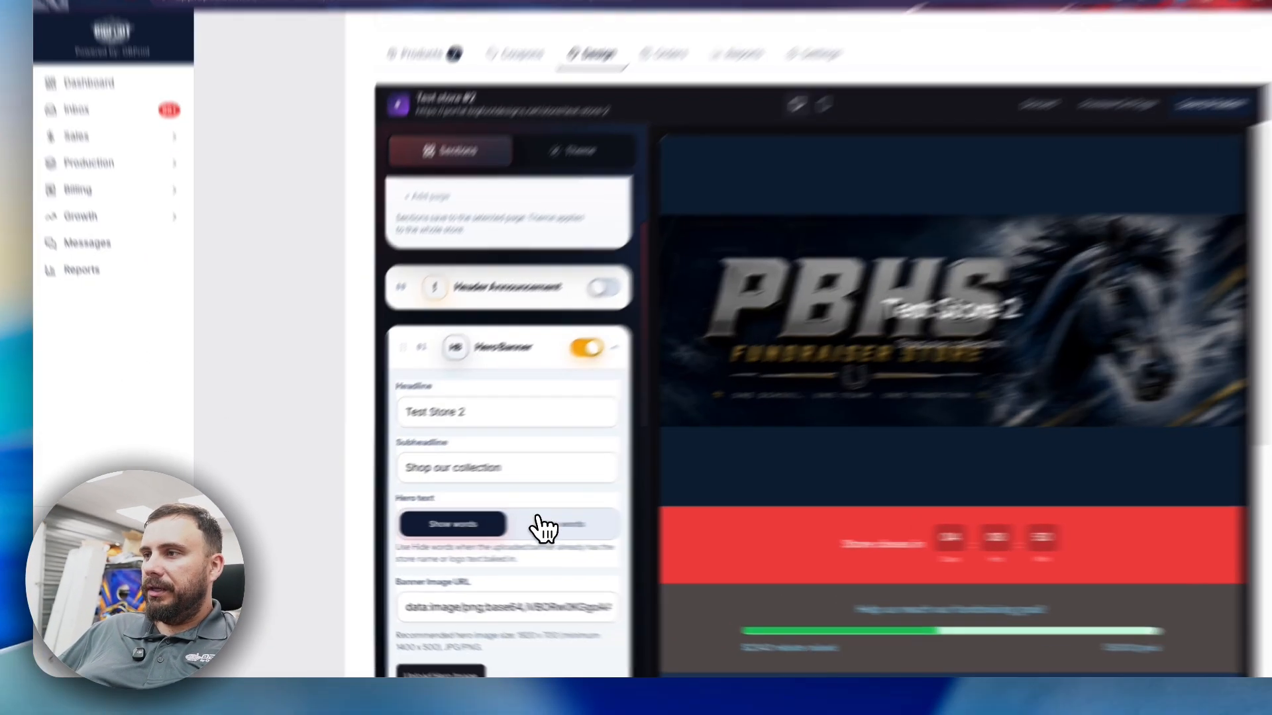
{"action": "left_click", "coordinate": [490, 527]}
{"action": "left_click", "coordinate": [404, 386]}
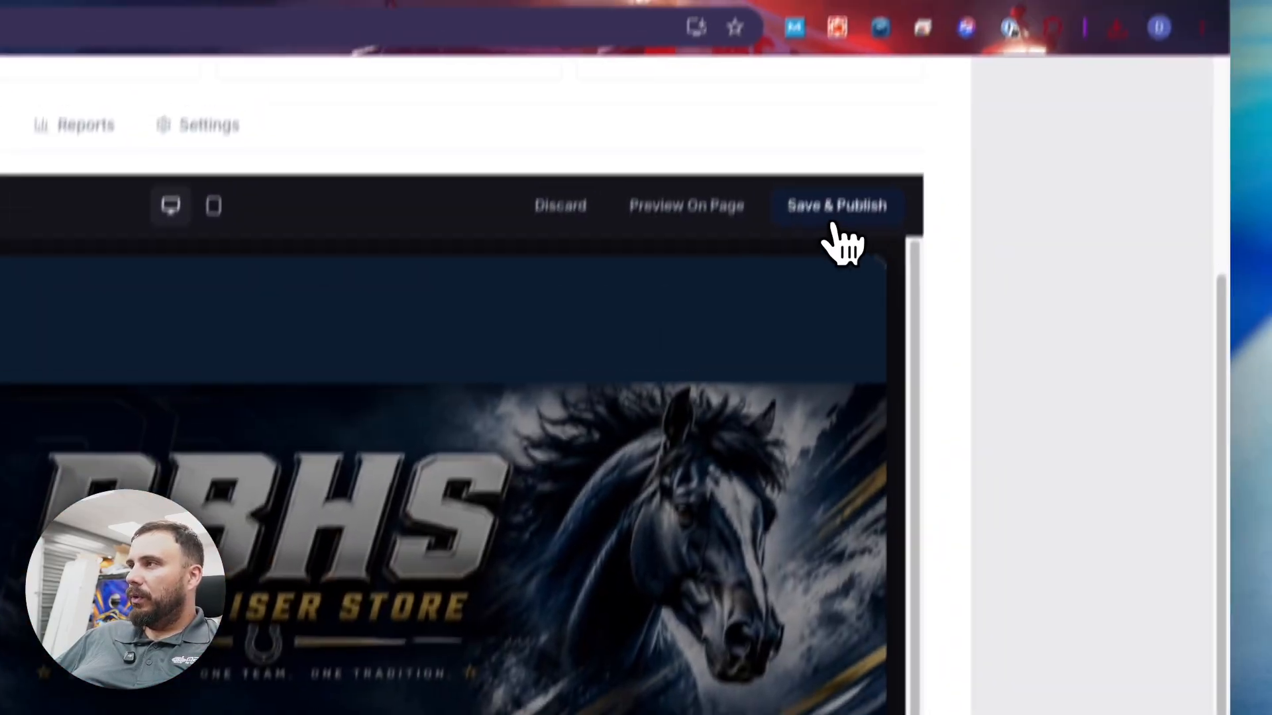
{"action": "left_click", "coordinate": [837, 206]}
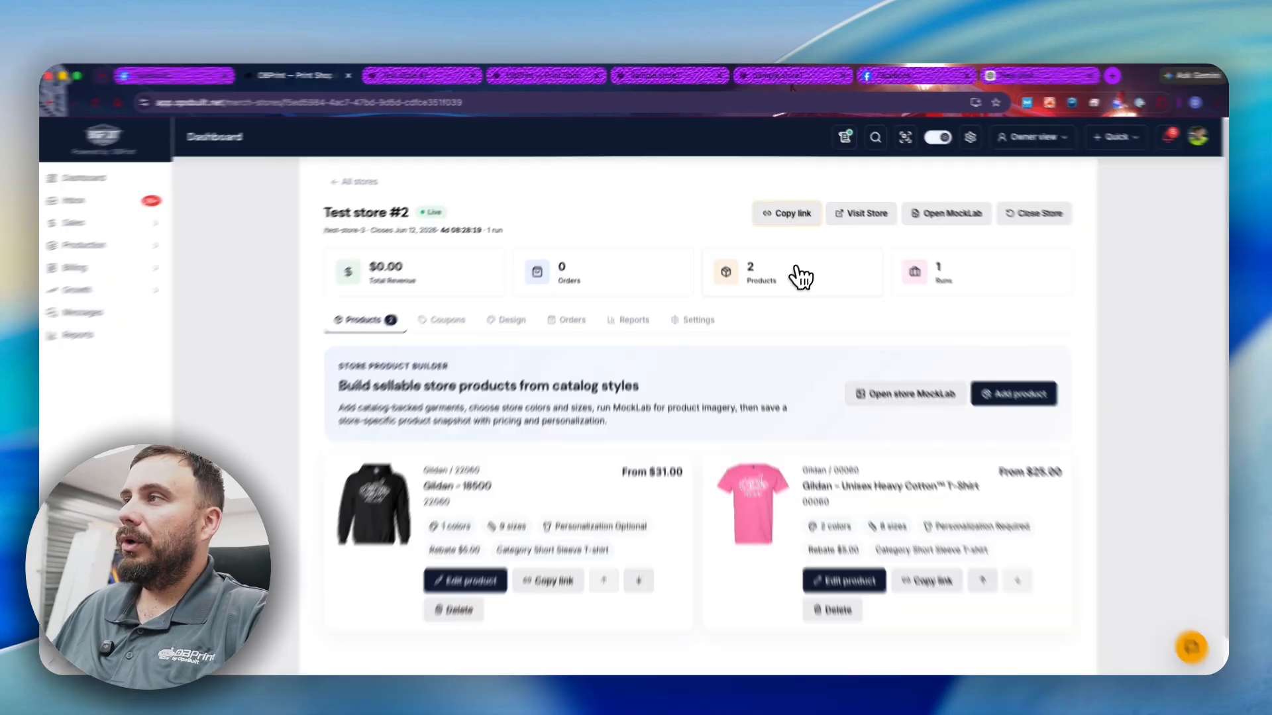
- Copy the store's public link and load it in the browser
{"action": "left_click", "coordinate": [781, 207]}
{"action": "left_click", "coordinate": [227, 101]}
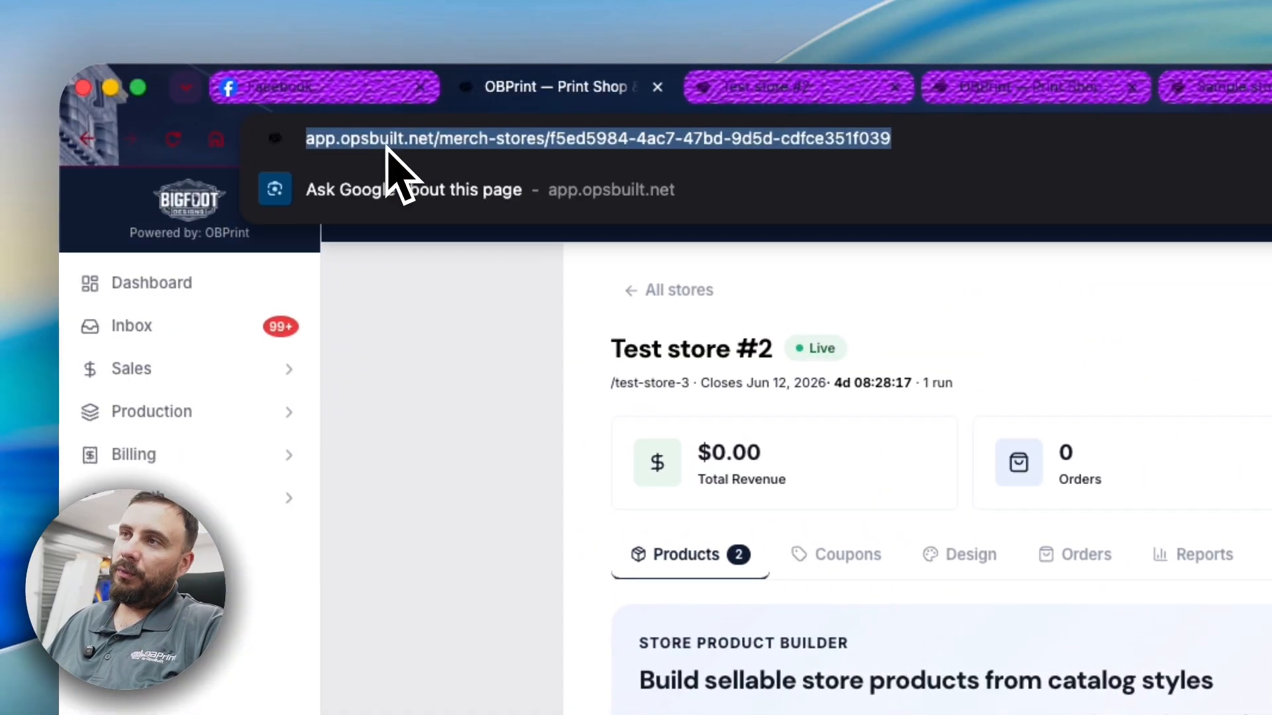
{"action": "type", "text": "https://portal.bigfootdesigns.net/store/test-store-3"}
{"action": "key", "text": "Return"}
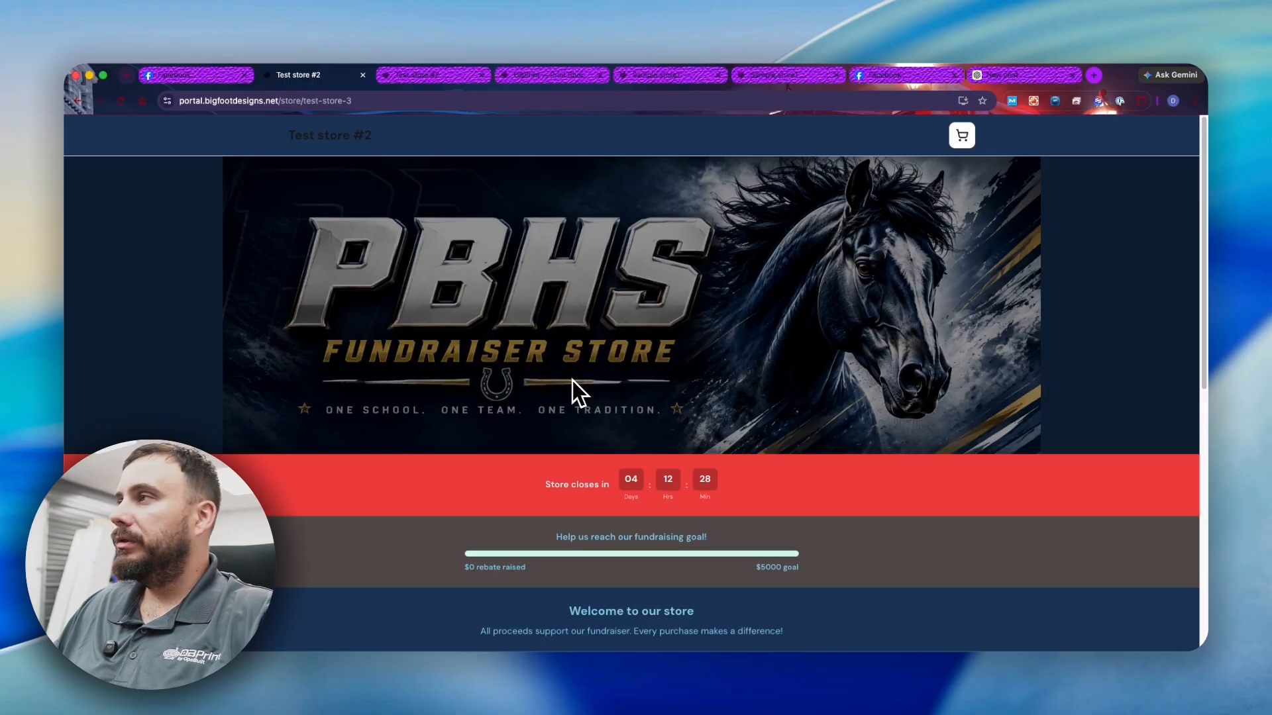
- Add a size M hoodie and a black T-shirt to the cart and go to checkout
{"action": "scroll", "coordinate": [465, 363], "scroll_direction": "down", "scroll_amount": 8}
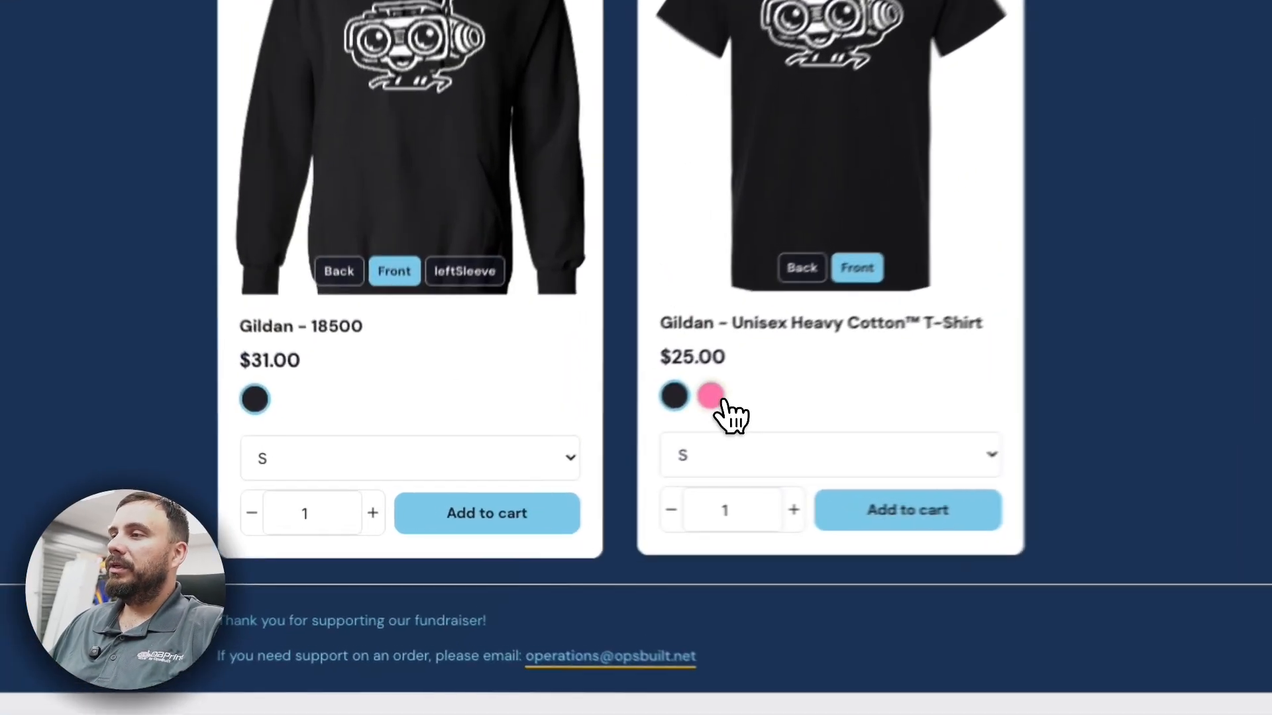
{"action": "left_click", "coordinate": [711, 396]}
{"action": "left_click", "coordinate": [674, 396]}
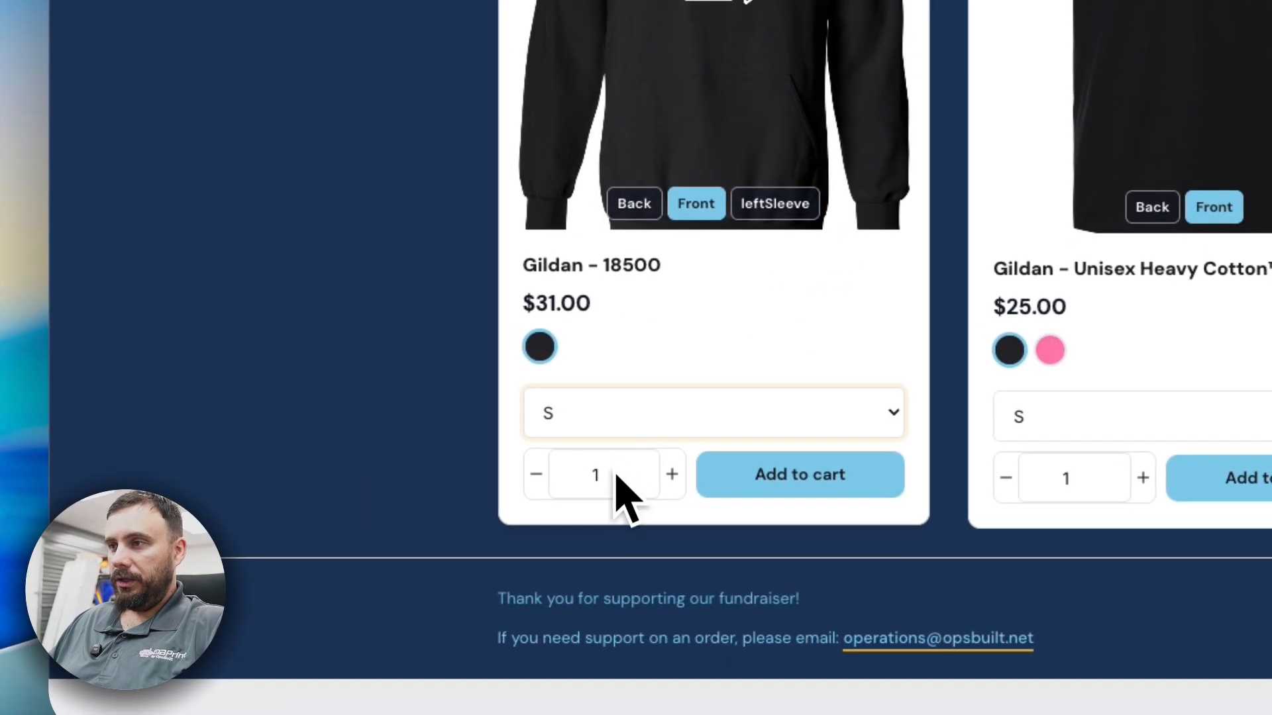
{"action": "left_click", "coordinate": [338, 450]}
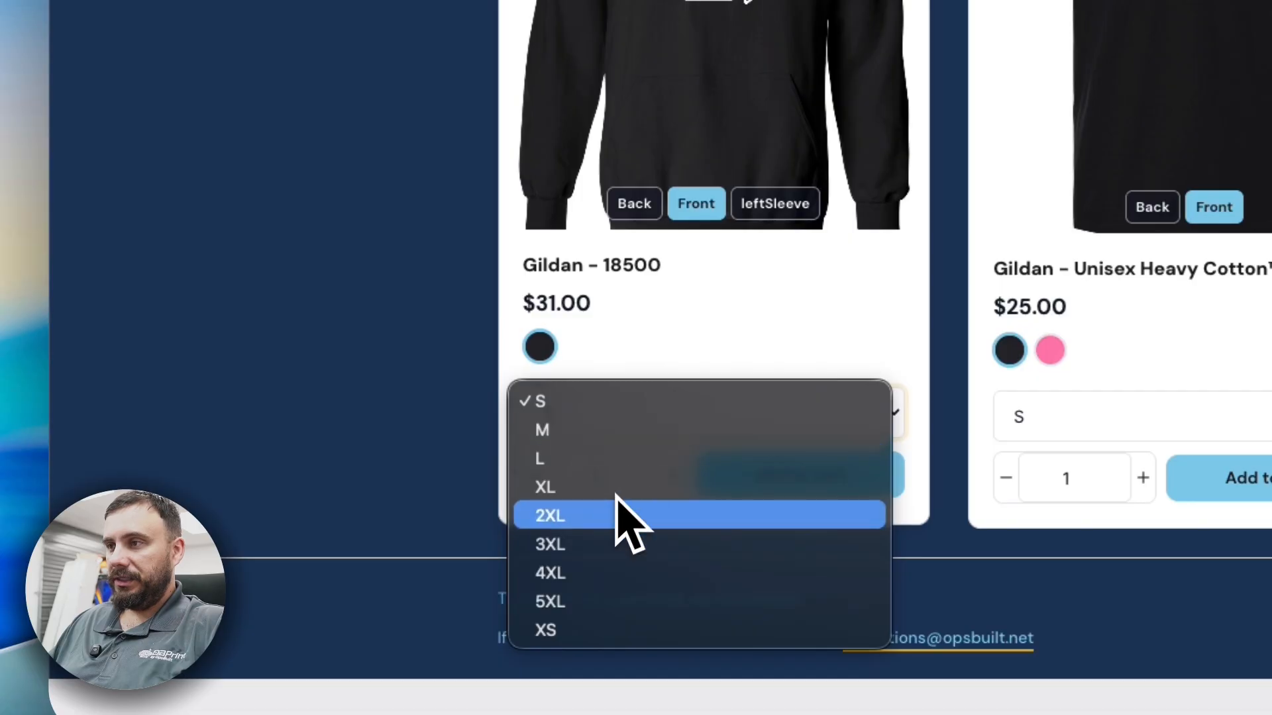
{"action": "left_click", "coordinate": [616, 430]}
{"action": "left_click", "coordinate": [817, 483]}
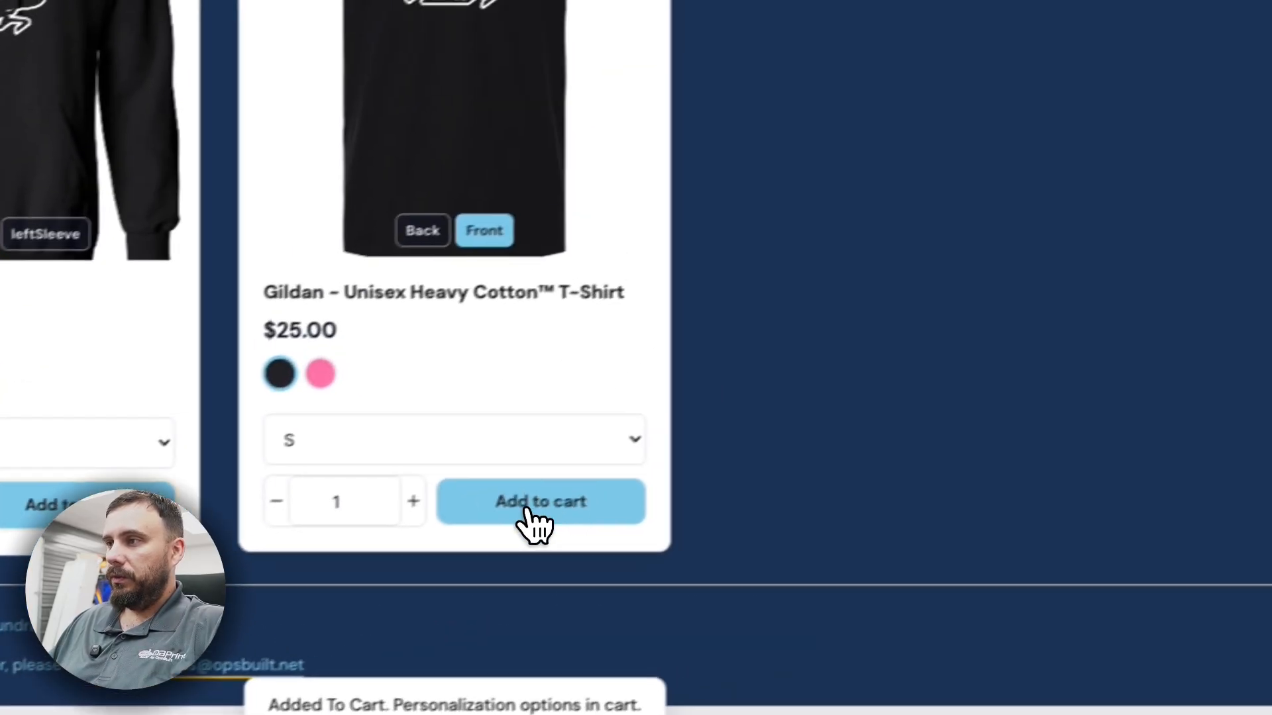
{"action": "left_click", "coordinate": [996, 433]}
{"action": "scroll", "coordinate": [994, 86], "scroll_direction": "up", "scroll_amount": 20}
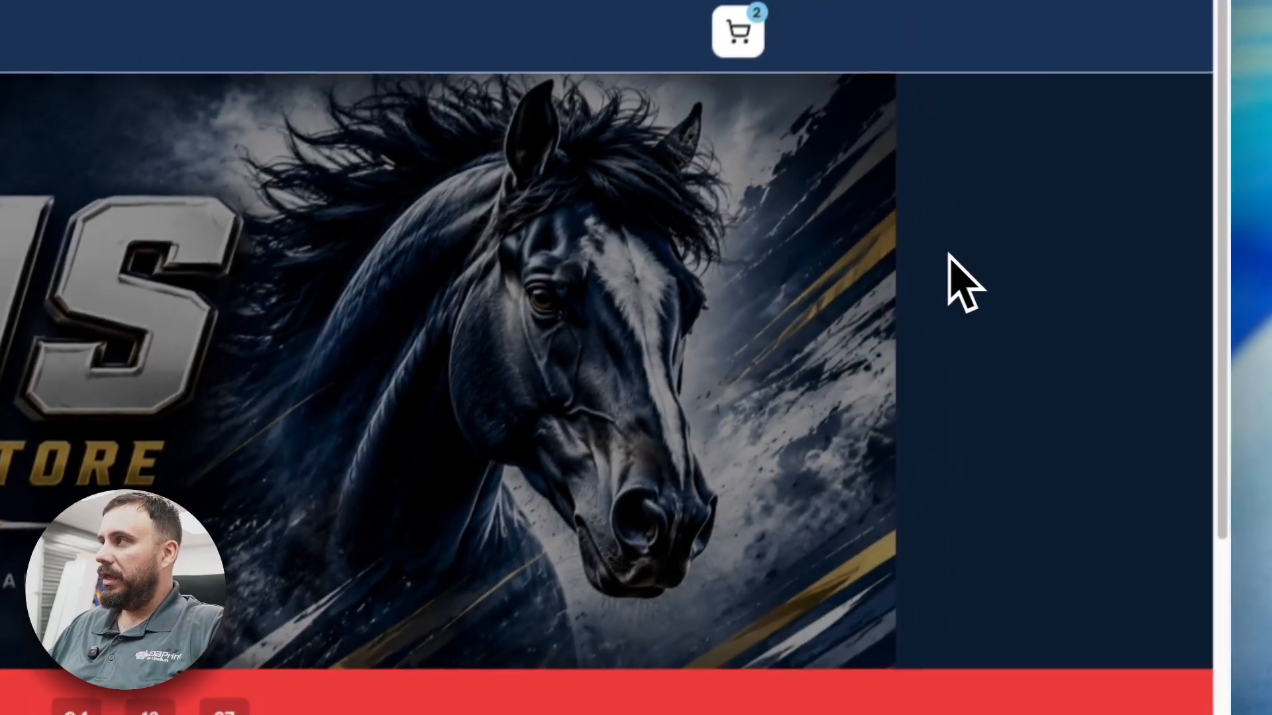
{"action": "left_click", "coordinate": [738, 32]}
{"action": "left_click", "coordinate": [429, 424]}
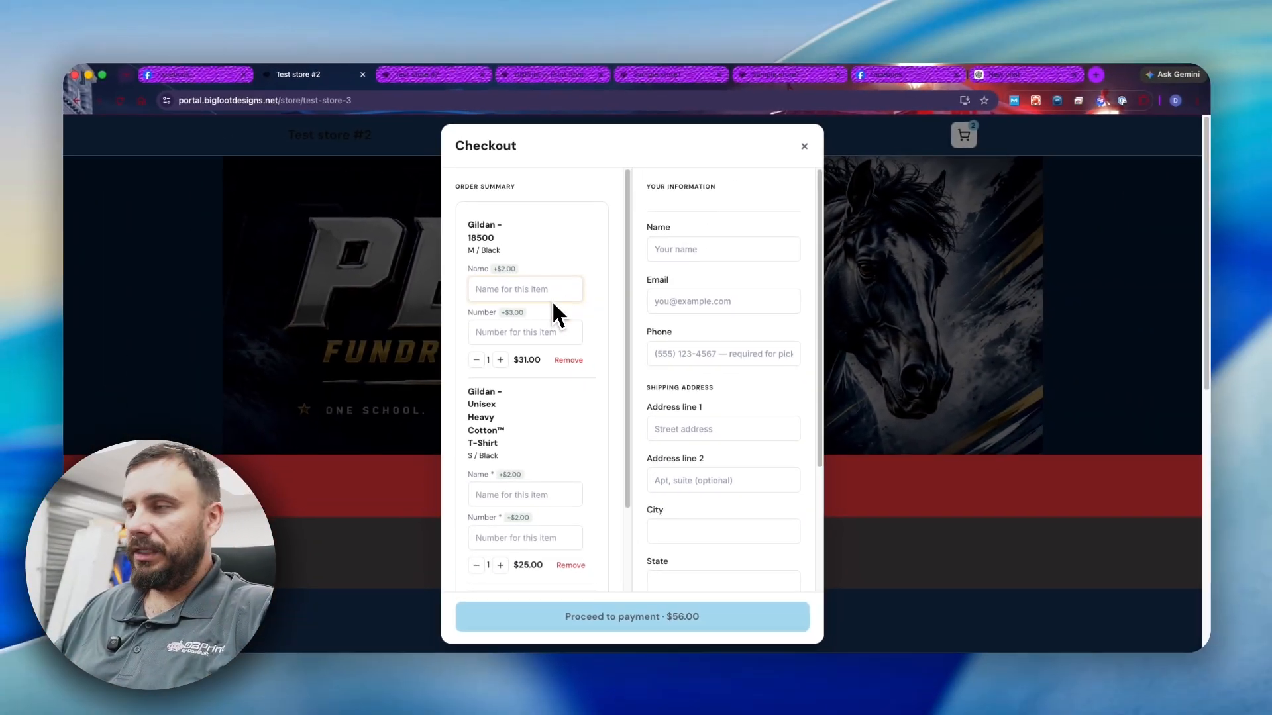
- Personalize the hoodie as 'dsda' and the T-shirt as 'fsadf', both with number 23
{"action": "type", "text": "dsda"}
{"action": "left_click", "coordinate": [523, 337]}
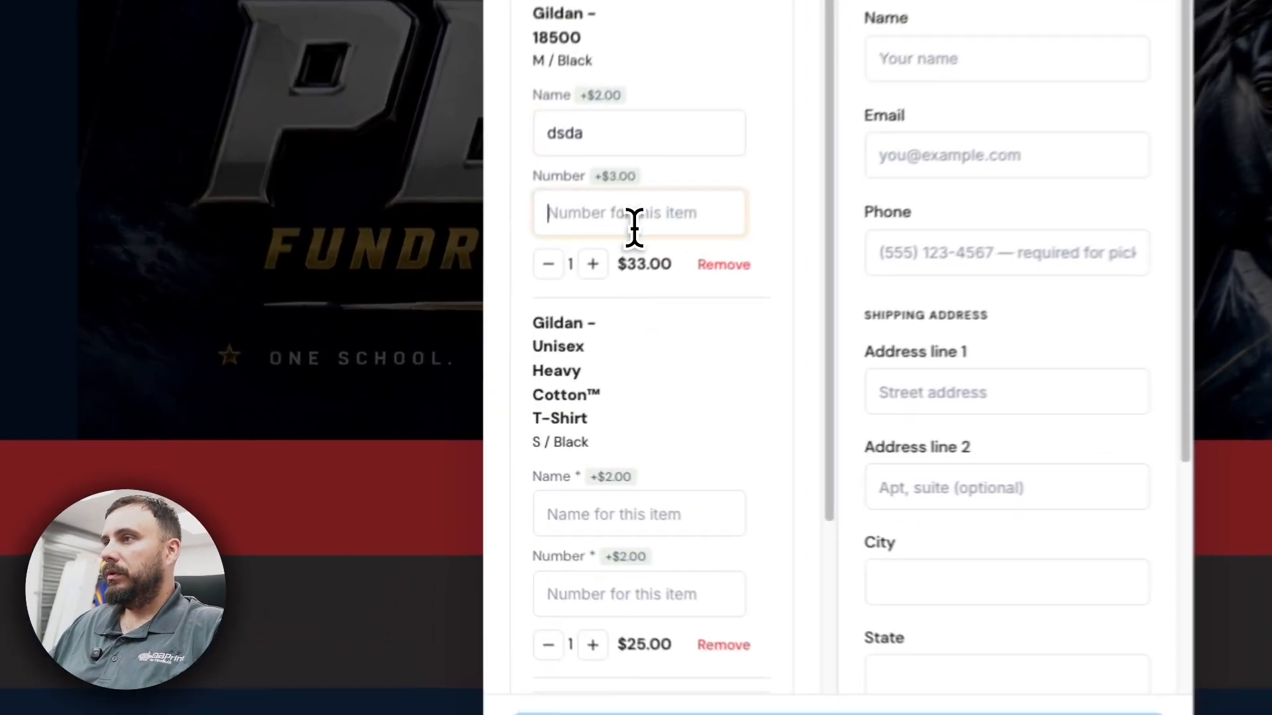
{"action": "type", "text": "23"}
{"action": "left_click", "coordinate": [636, 514]}
{"action": "type", "text": "fsadf"}
{"action": "left_click", "coordinate": [607, 596]}
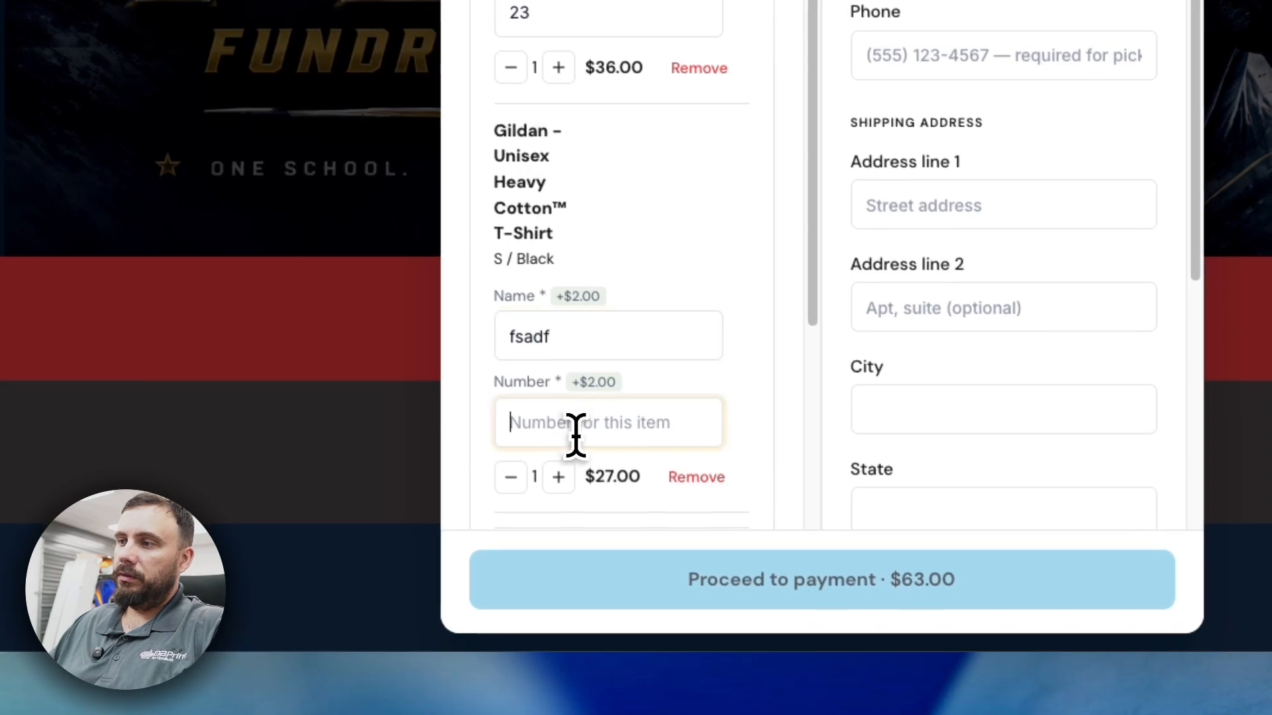
{"action": "type", "text": "23"}
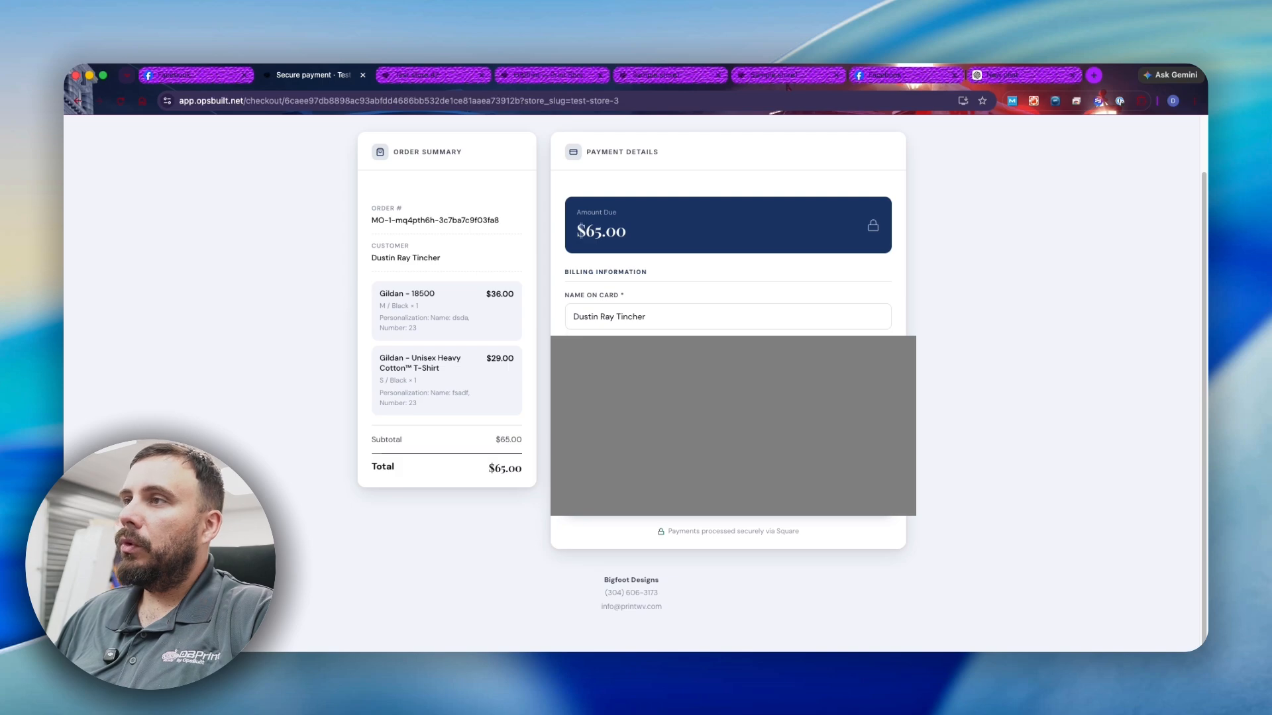
{"action": "scroll", "coordinate": [422, 344], "scroll_direction": "up", "scroll_amount": 2}
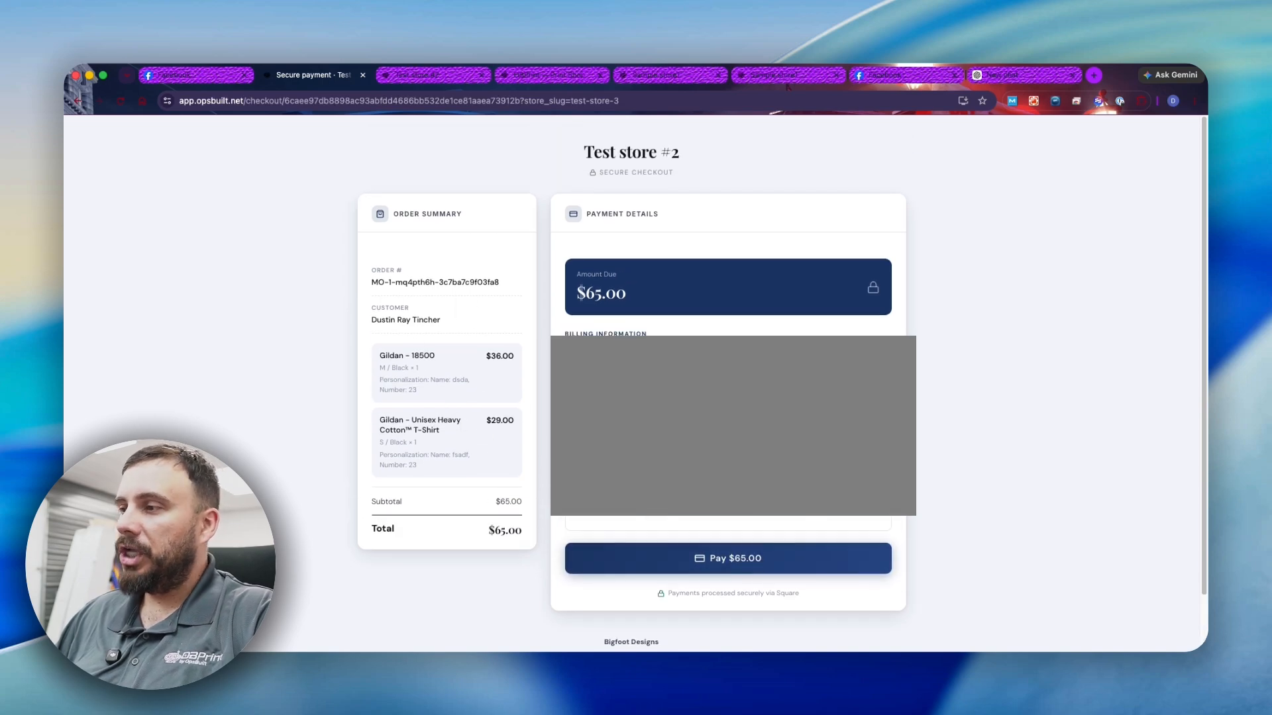
{"action": "scroll", "coordinate": [652, 322], "scroll_direction": "down", "scroll_amount": 2}
{"action": "scroll", "coordinate": [632, 371], "scroll_direction": "up", "scroll_amount": 2}
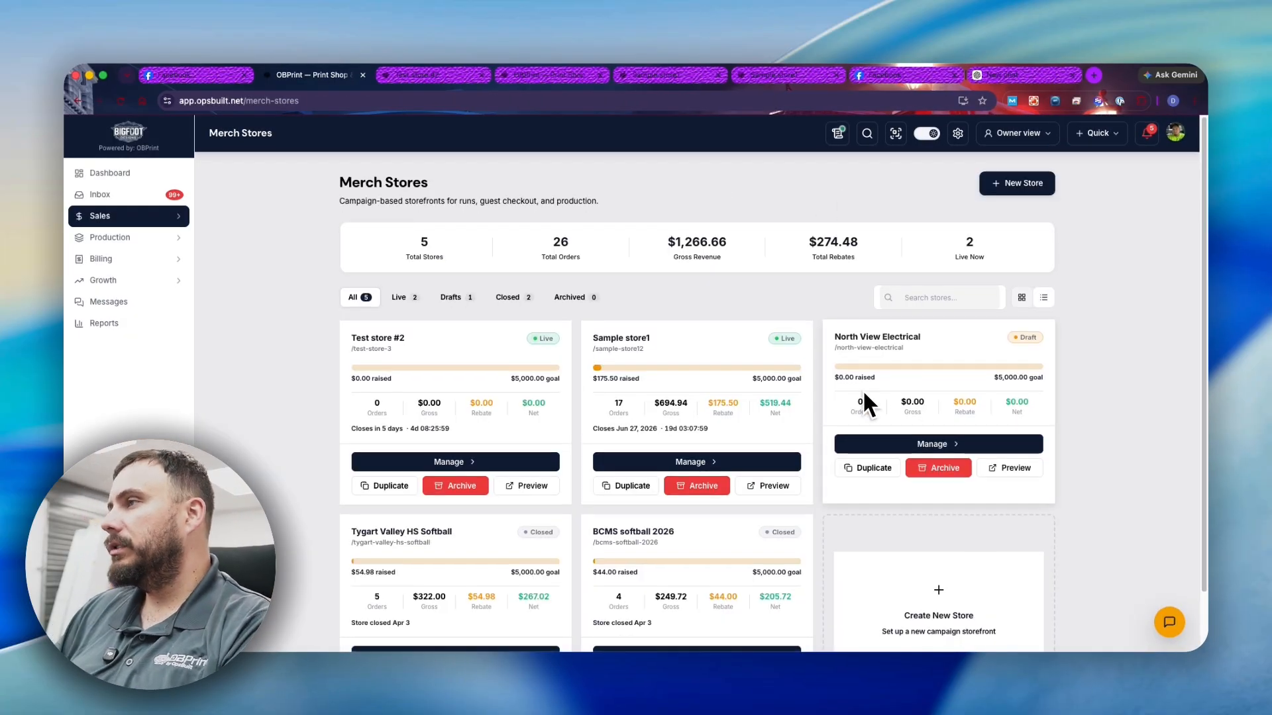
- Open the Tygart Valley HS Softball store's Reports, showing $322.00 revenue and Run #1 closed
{"action": "scroll", "coordinate": [862, 389], "scroll_direction": "down", "scroll_amount": 2}
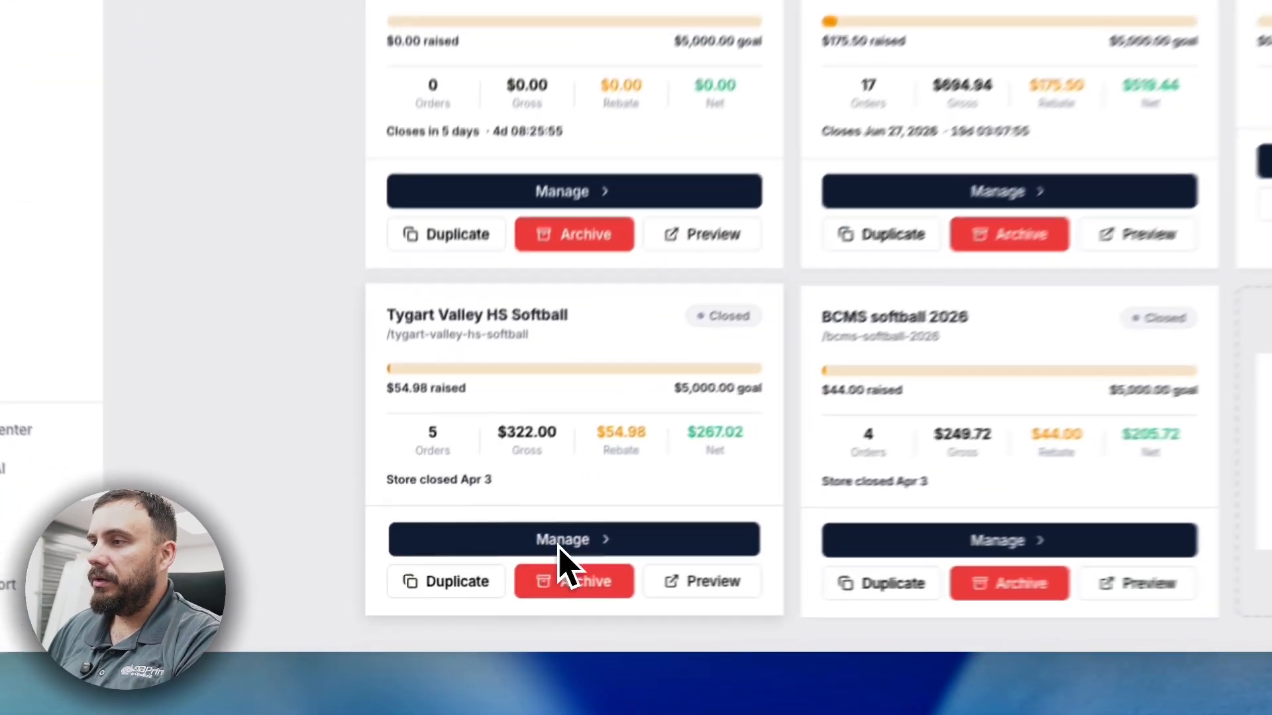
{"action": "left_click", "coordinate": [452, 589]}
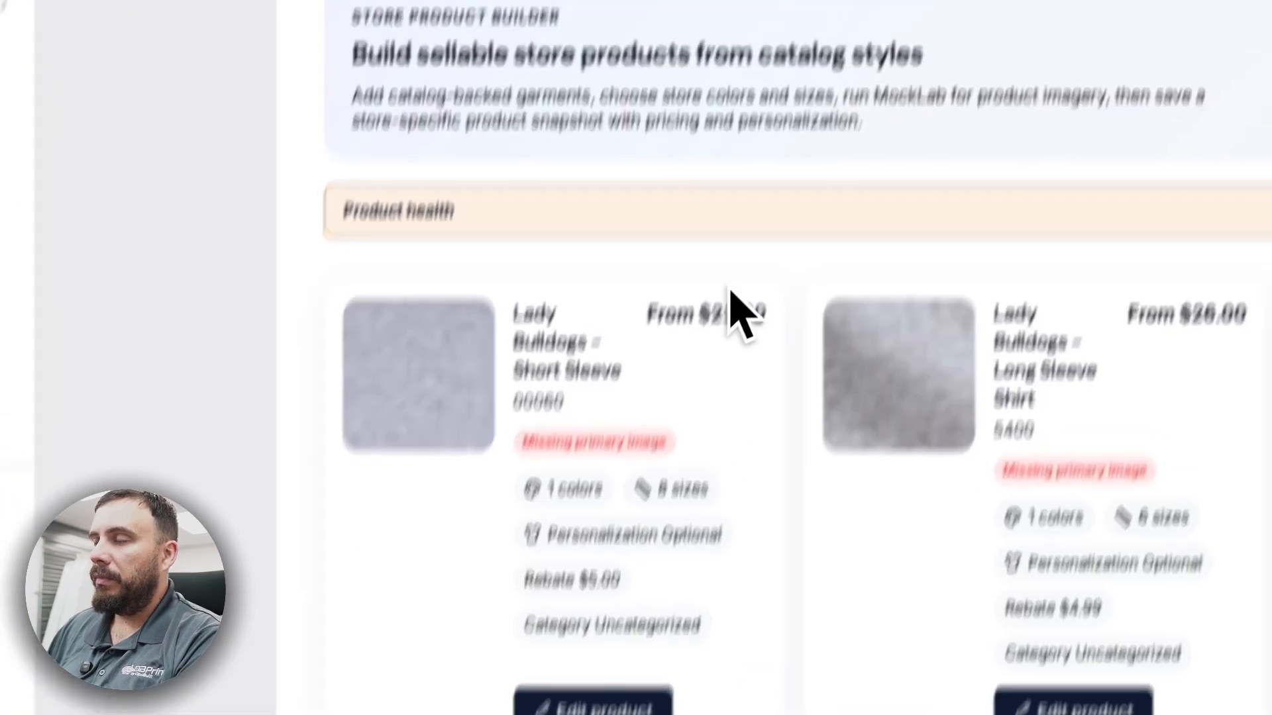
{"action": "left_click", "coordinate": [818, 154]}
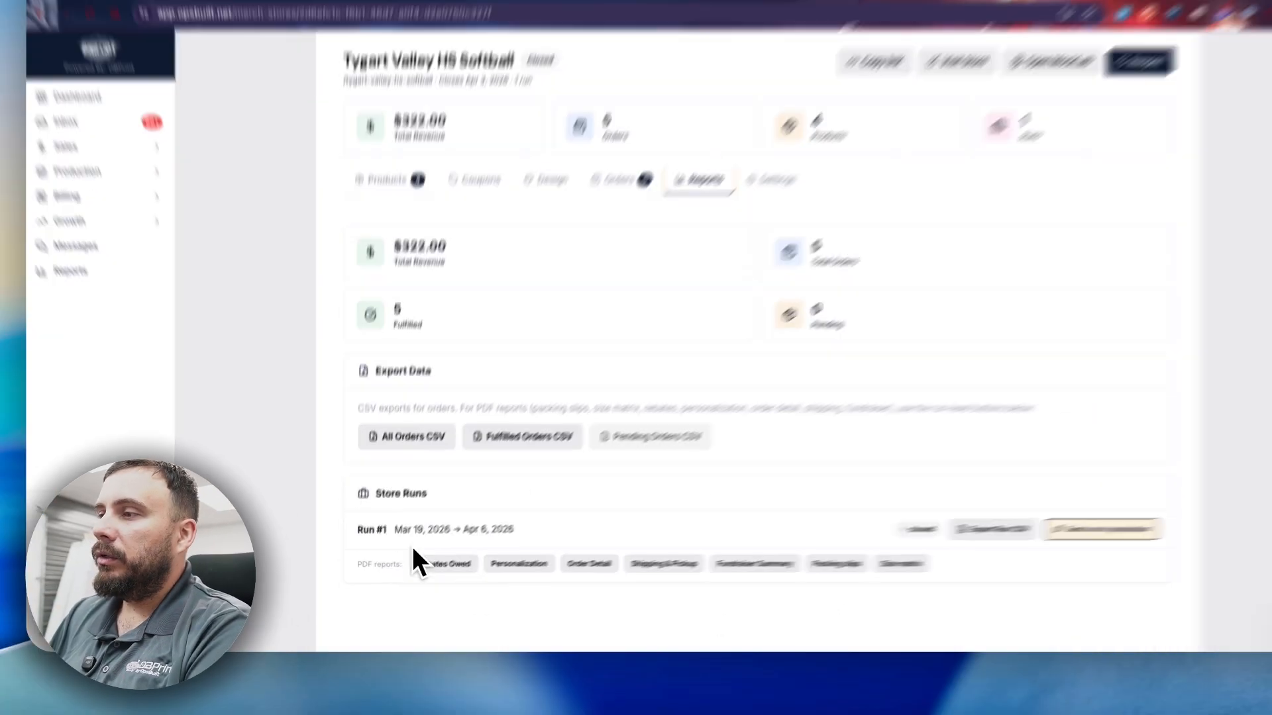
{"action": "left_click_drag", "start_coordinate": [383, 547], "coordinate": [491, 547]}
{"action": "left_click", "coordinate": [491, 548]}
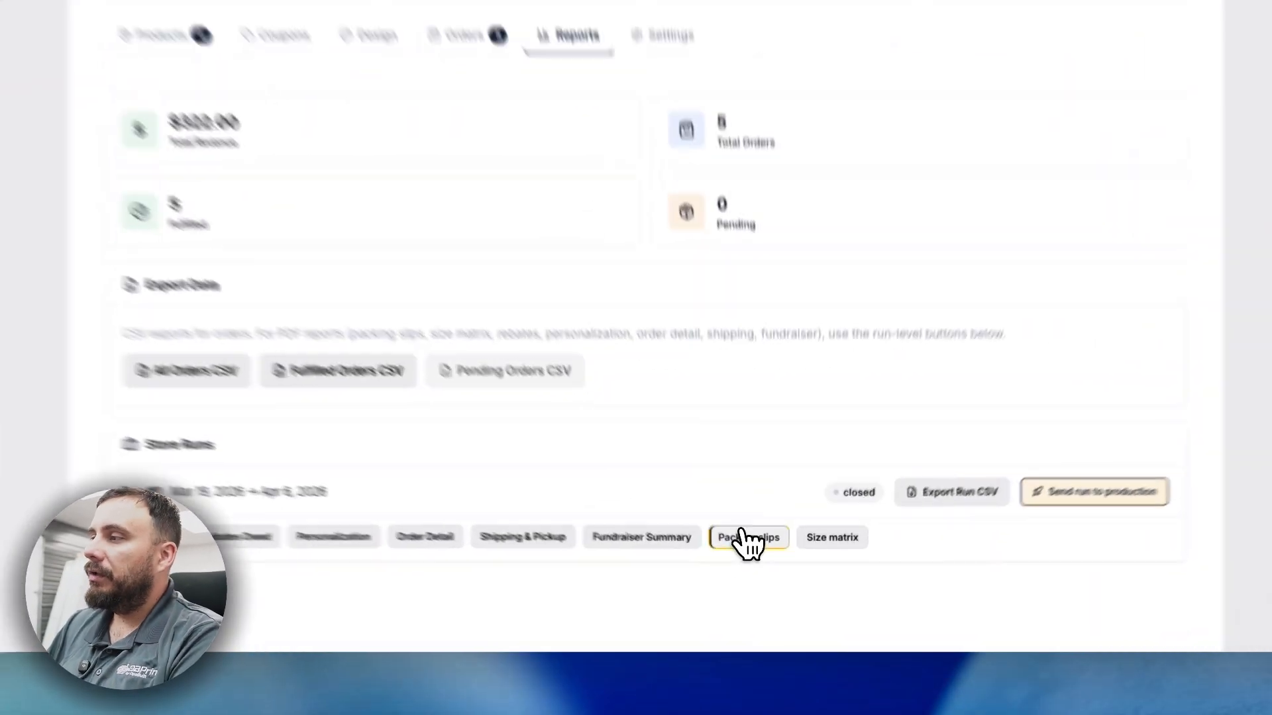
{"action": "left_click", "coordinate": [765, 575]}
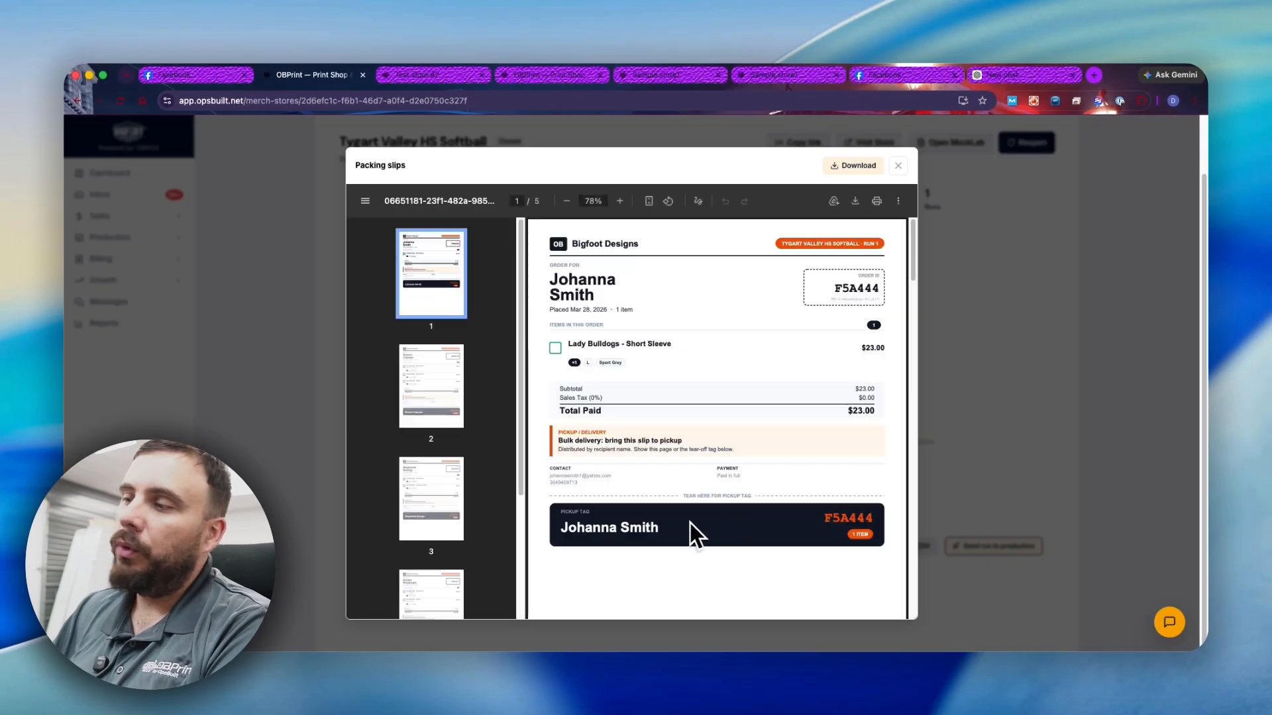
{"action": "scroll", "coordinate": [689, 355], "scroll_direction": "down", "scroll_amount": 1}
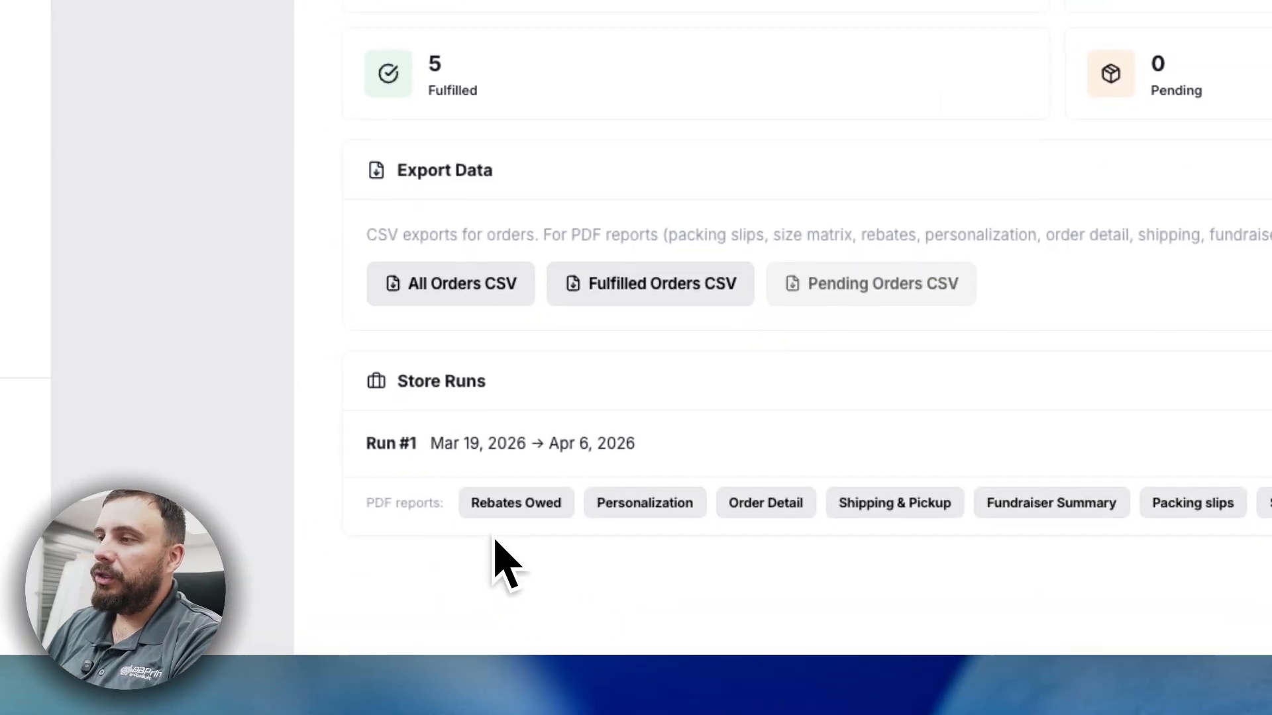
{"action": "left_click", "coordinate": [520, 502]}
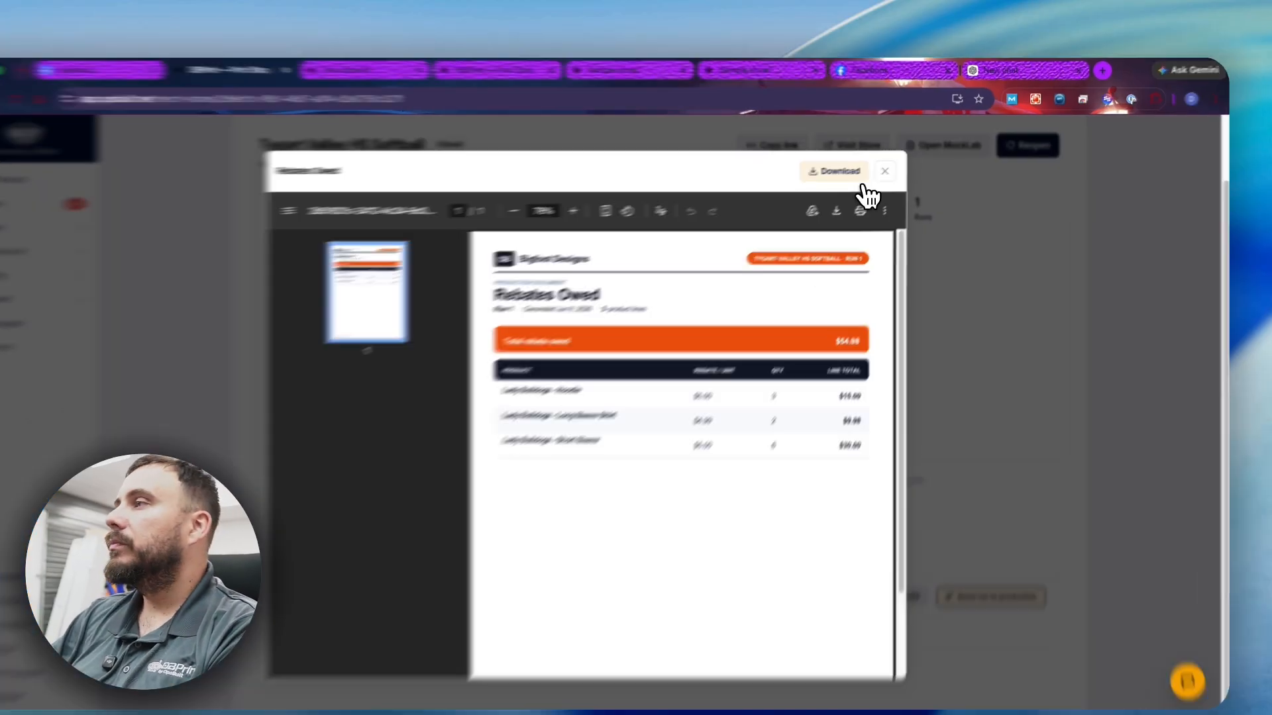
{"action": "left_click", "coordinate": [898, 166]}
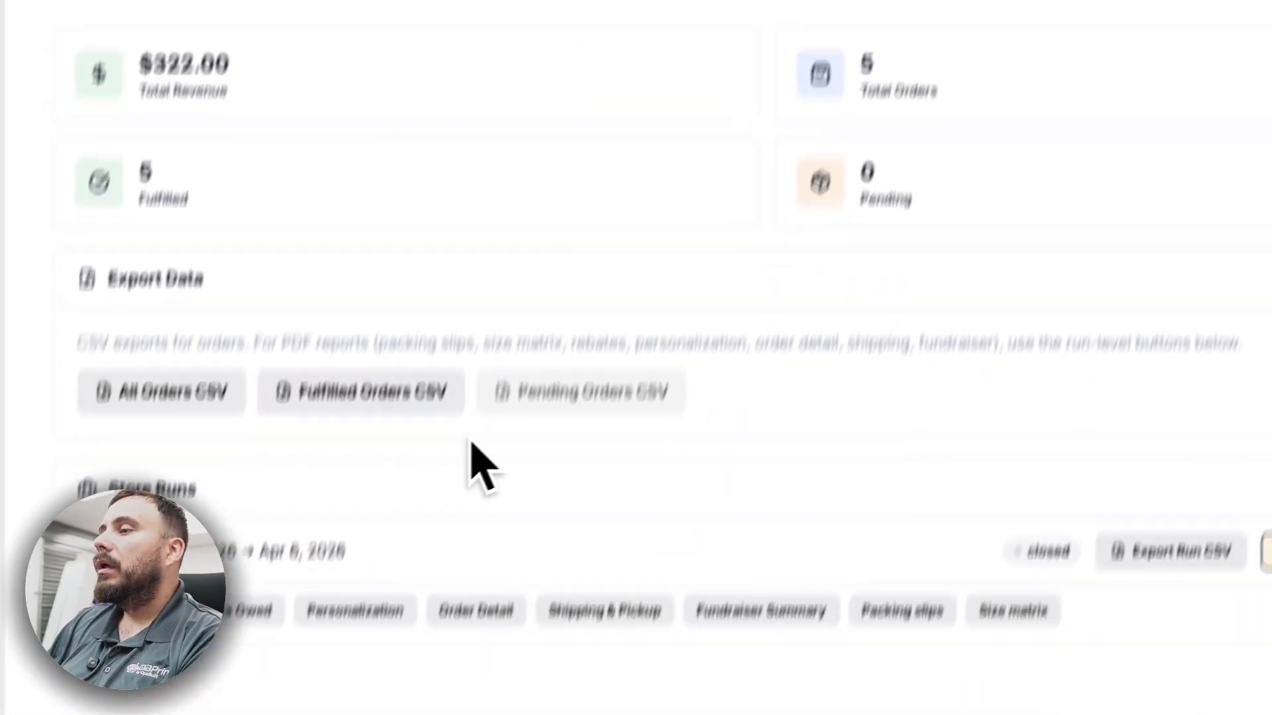
{"action": "left_click", "coordinate": [412, 523]}
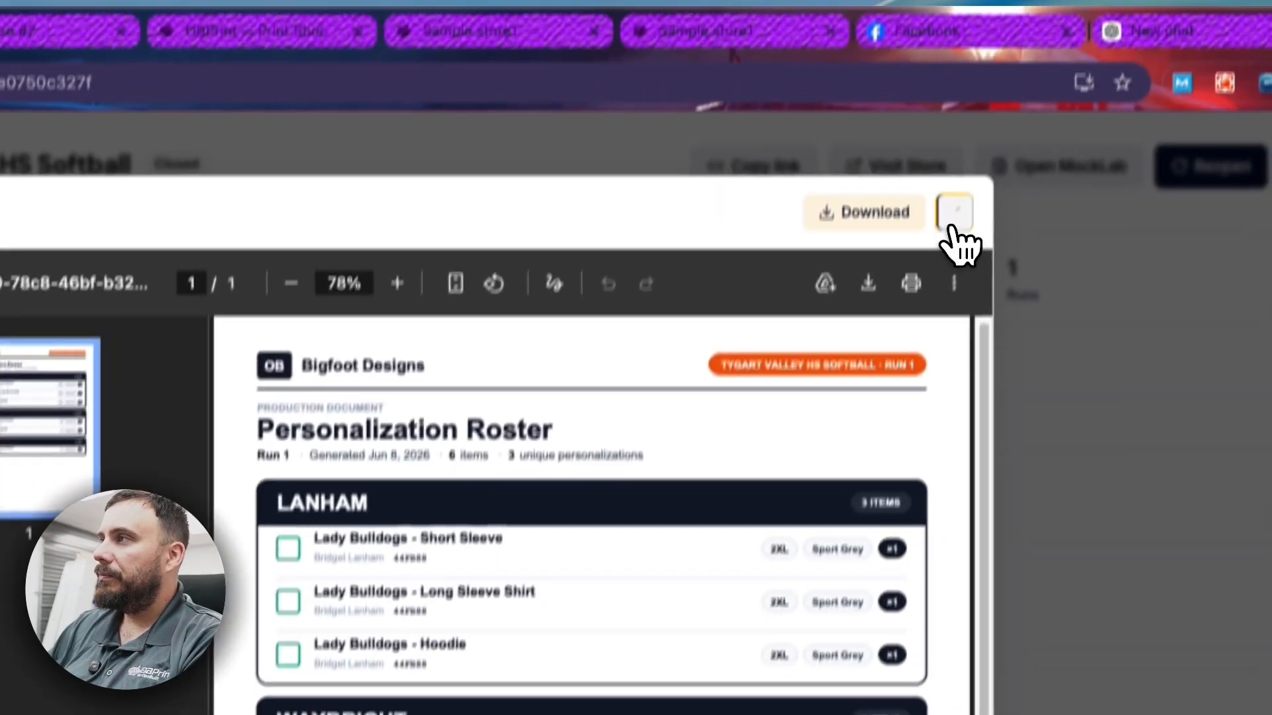
{"action": "left_click", "coordinate": [954, 238]}
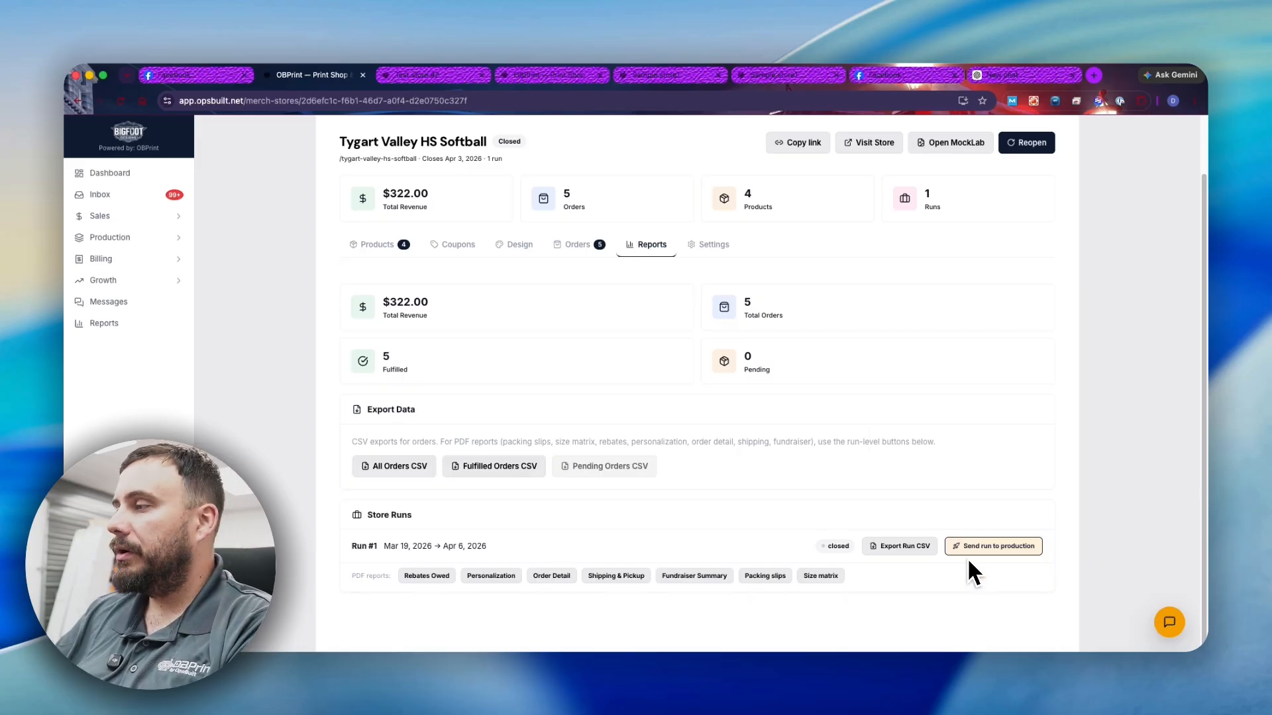
- Send Run #1 of the Tygart Valley HS Softball store to production
{"action": "left_click", "coordinate": [1031, 547]}
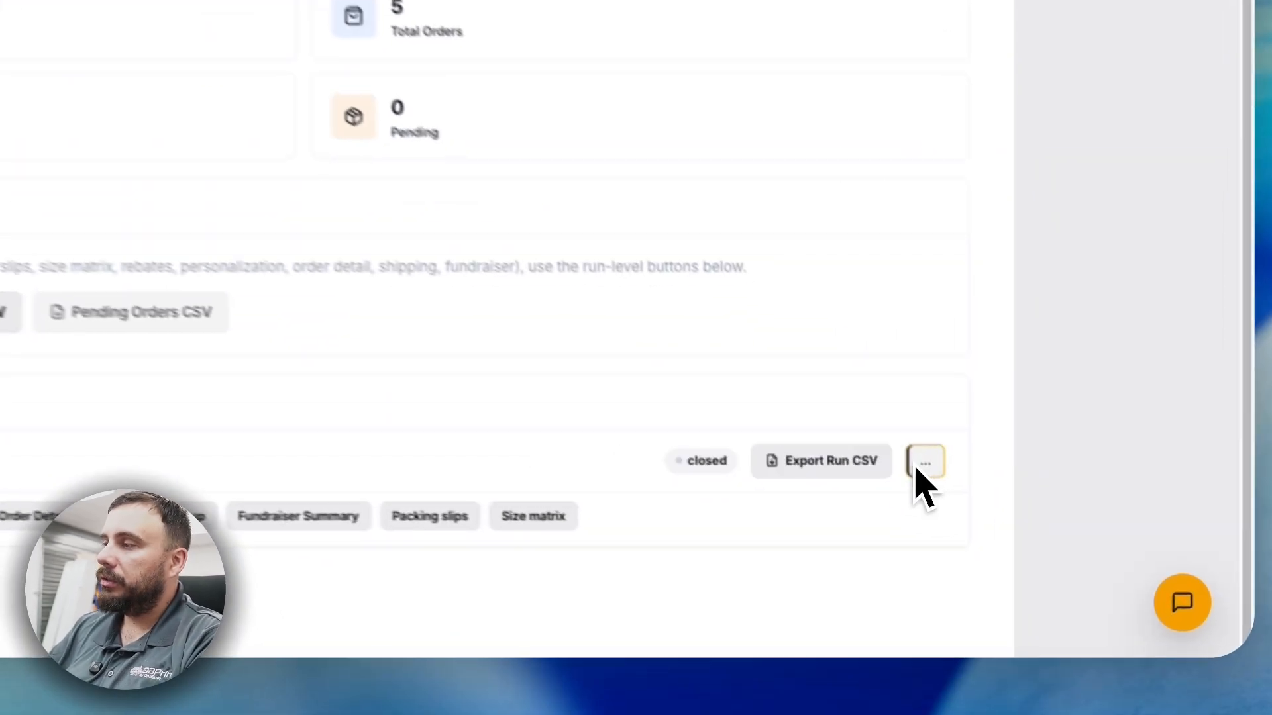